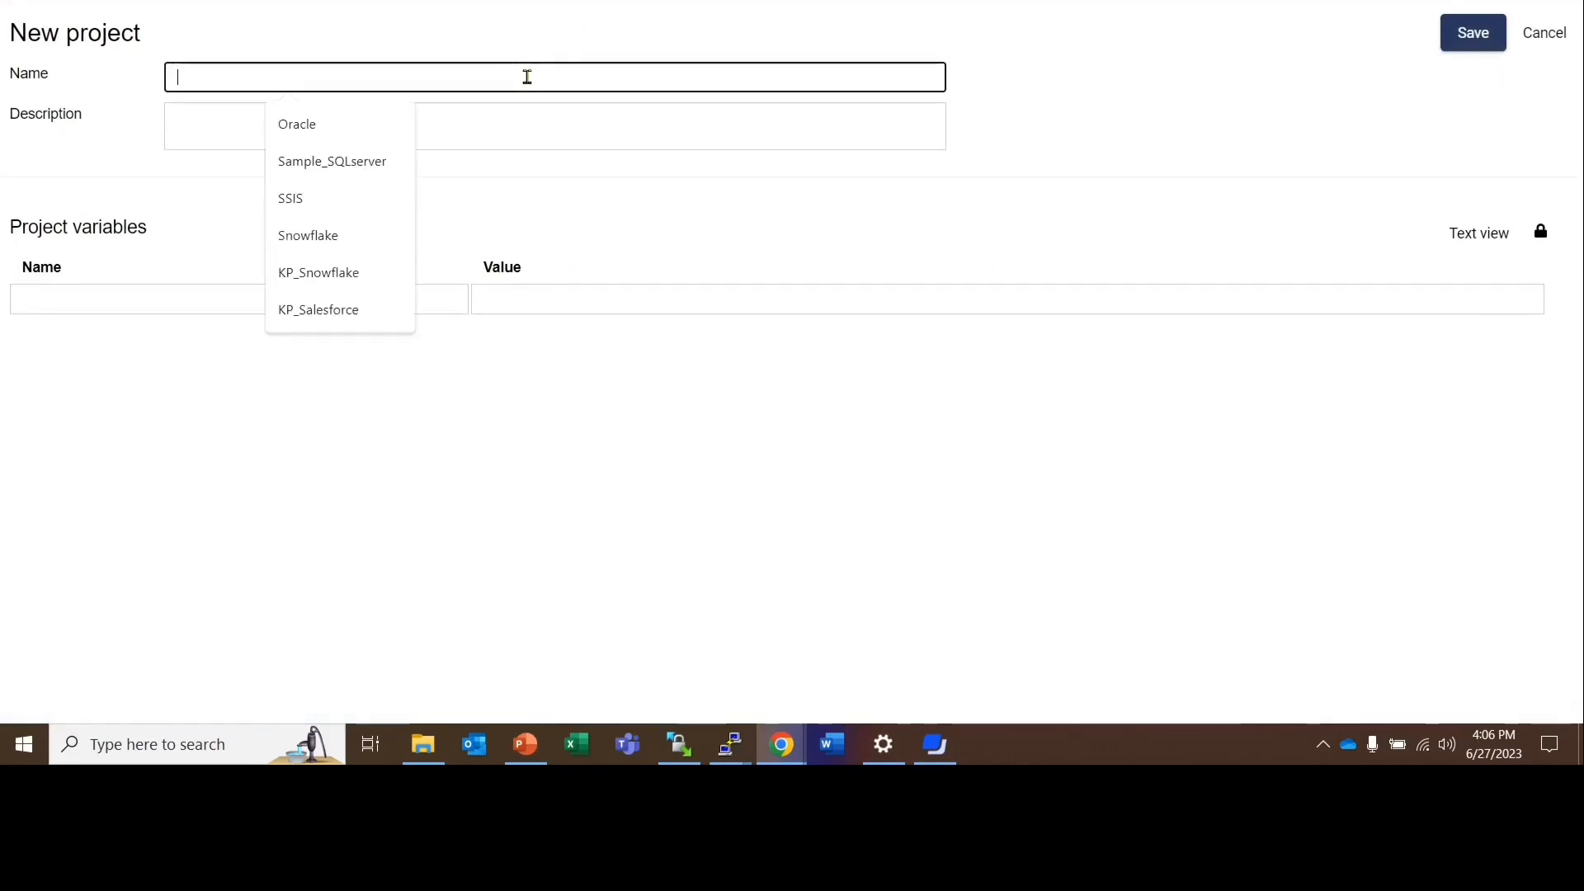
# Step: Create a new project named xyz without a description, save it and leave the project editor
pyautogui.write('xyx')
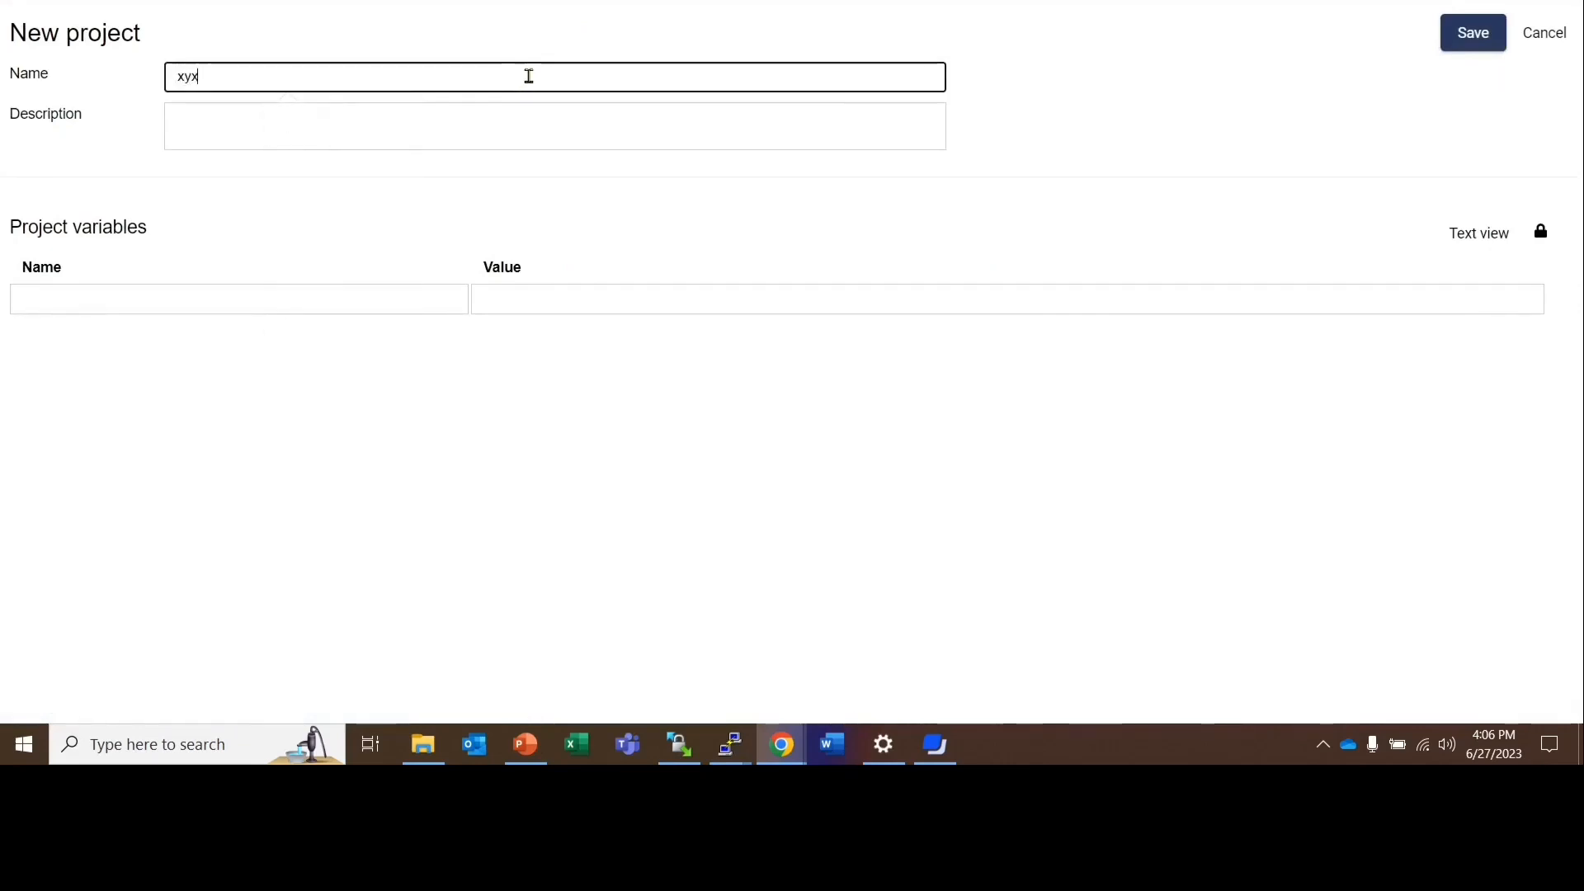
pyautogui.press('BackSpace')
pyautogui.write('z')
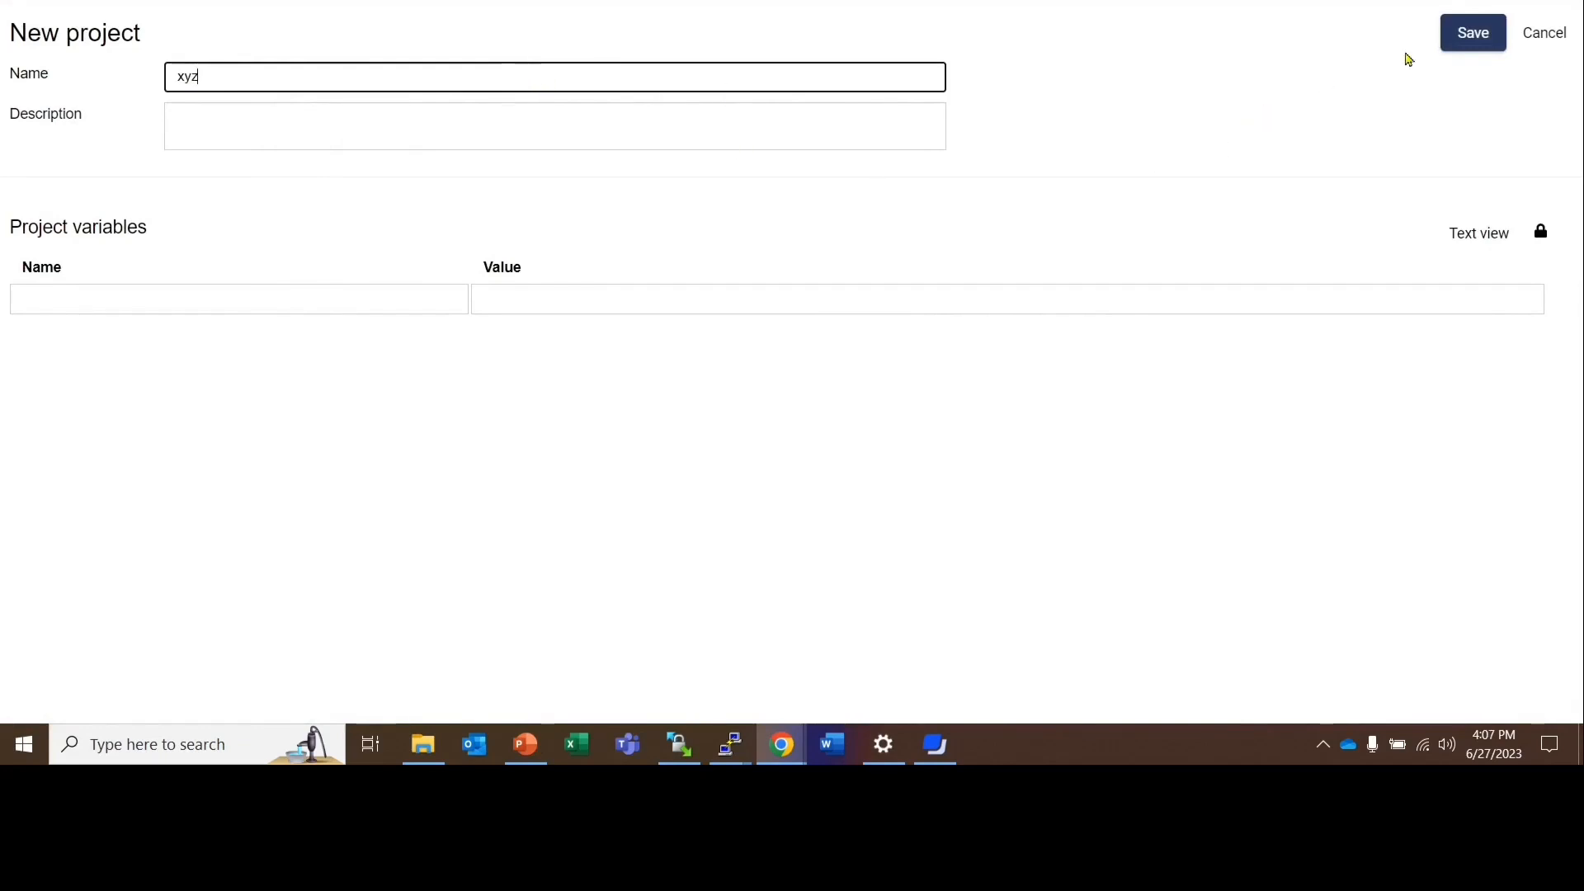
pyautogui.click(1467, 42)
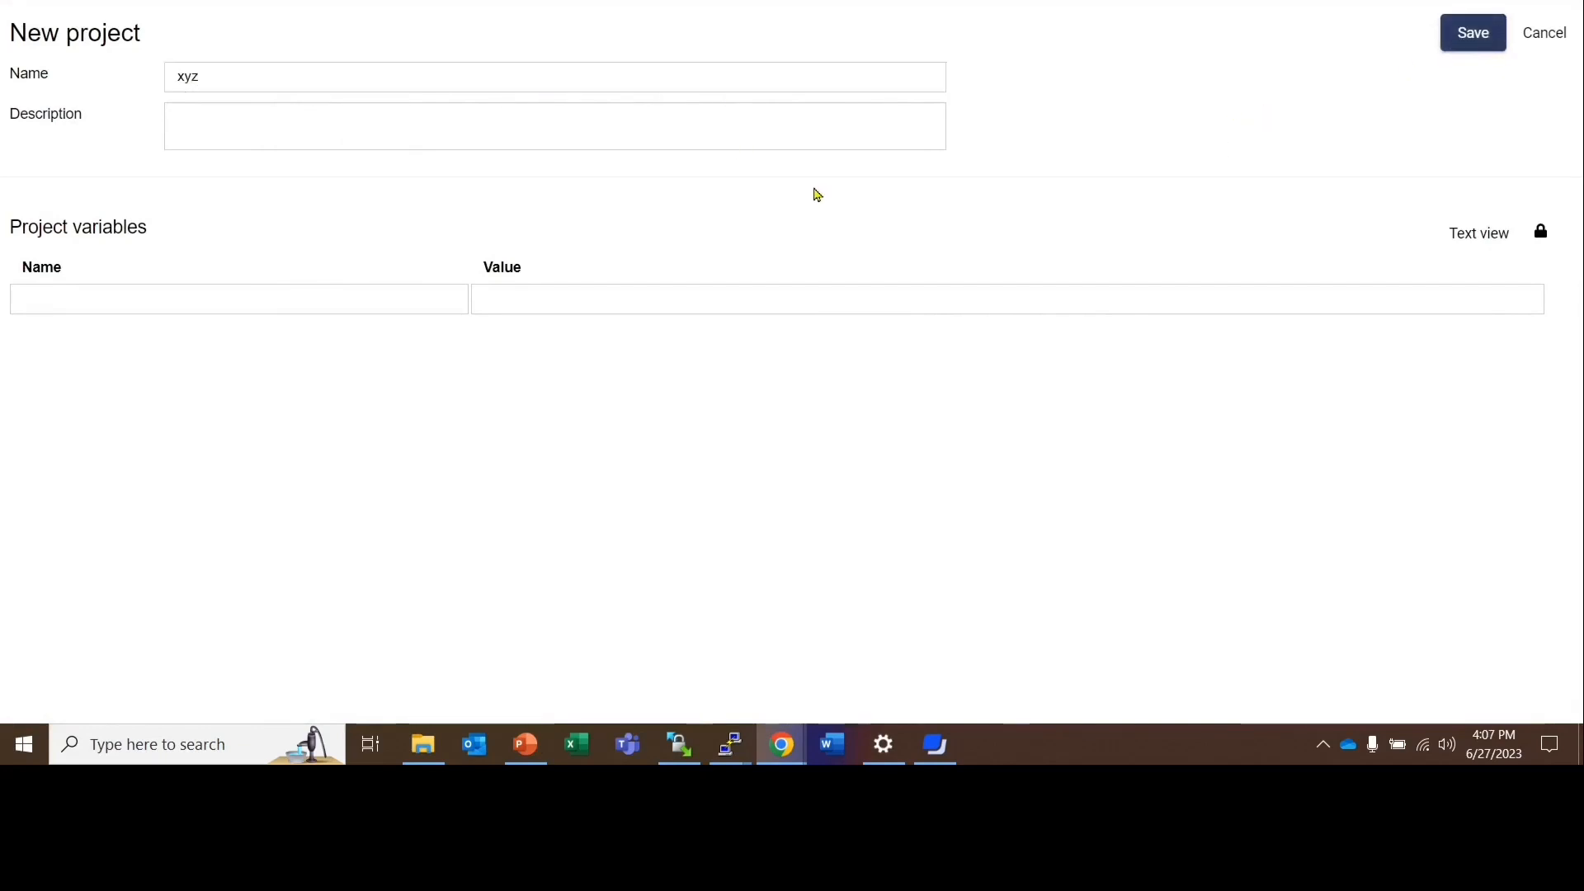
pyautogui.click(1475, 41)
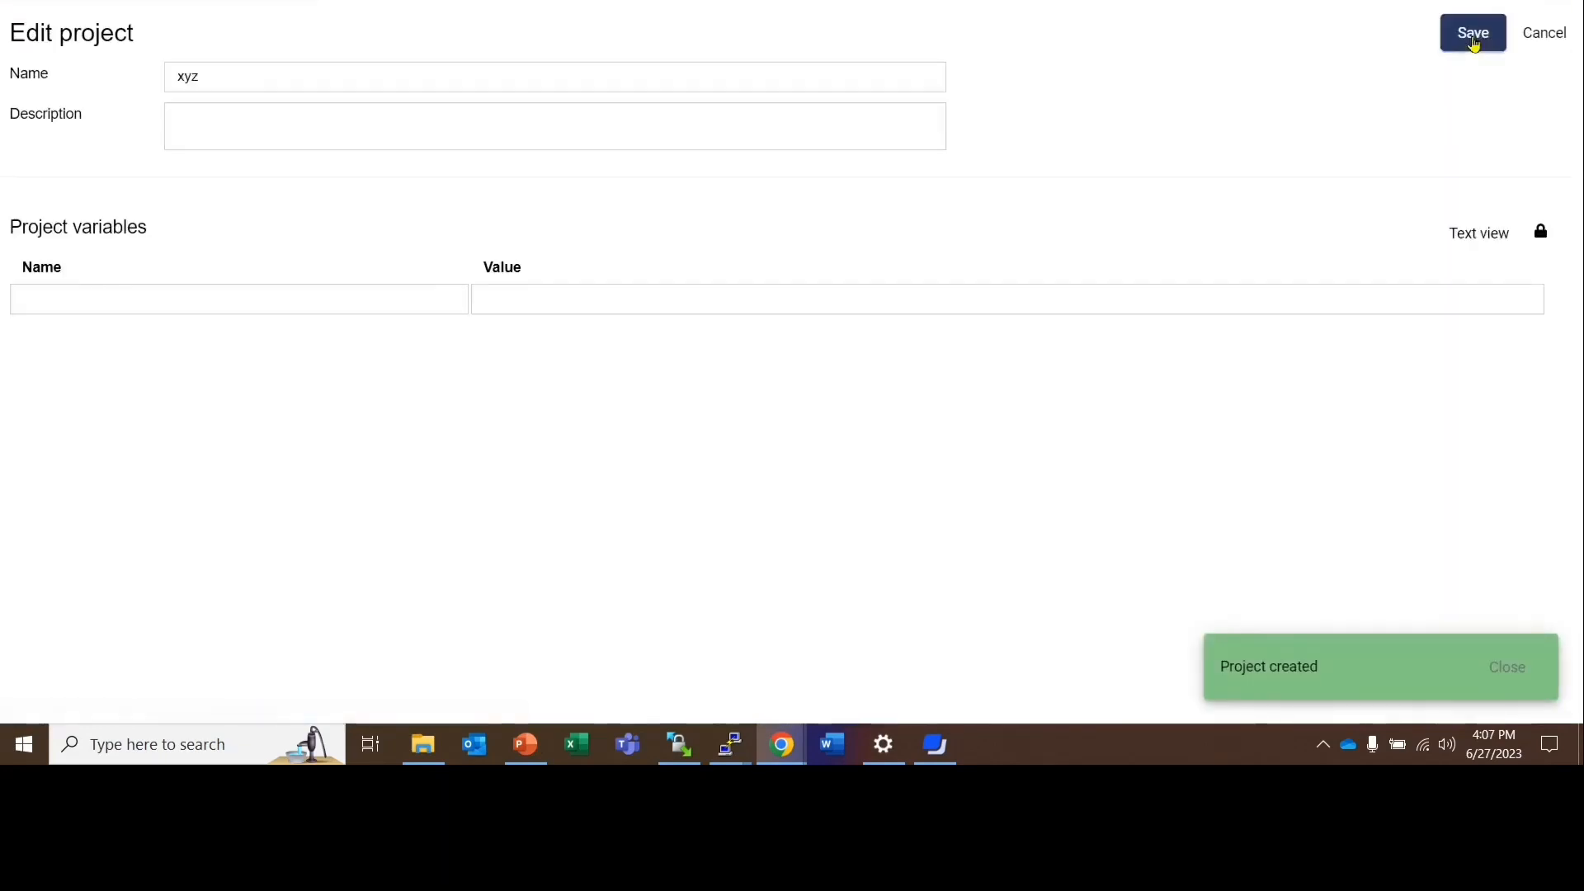
pyautogui.click(1522, 39)
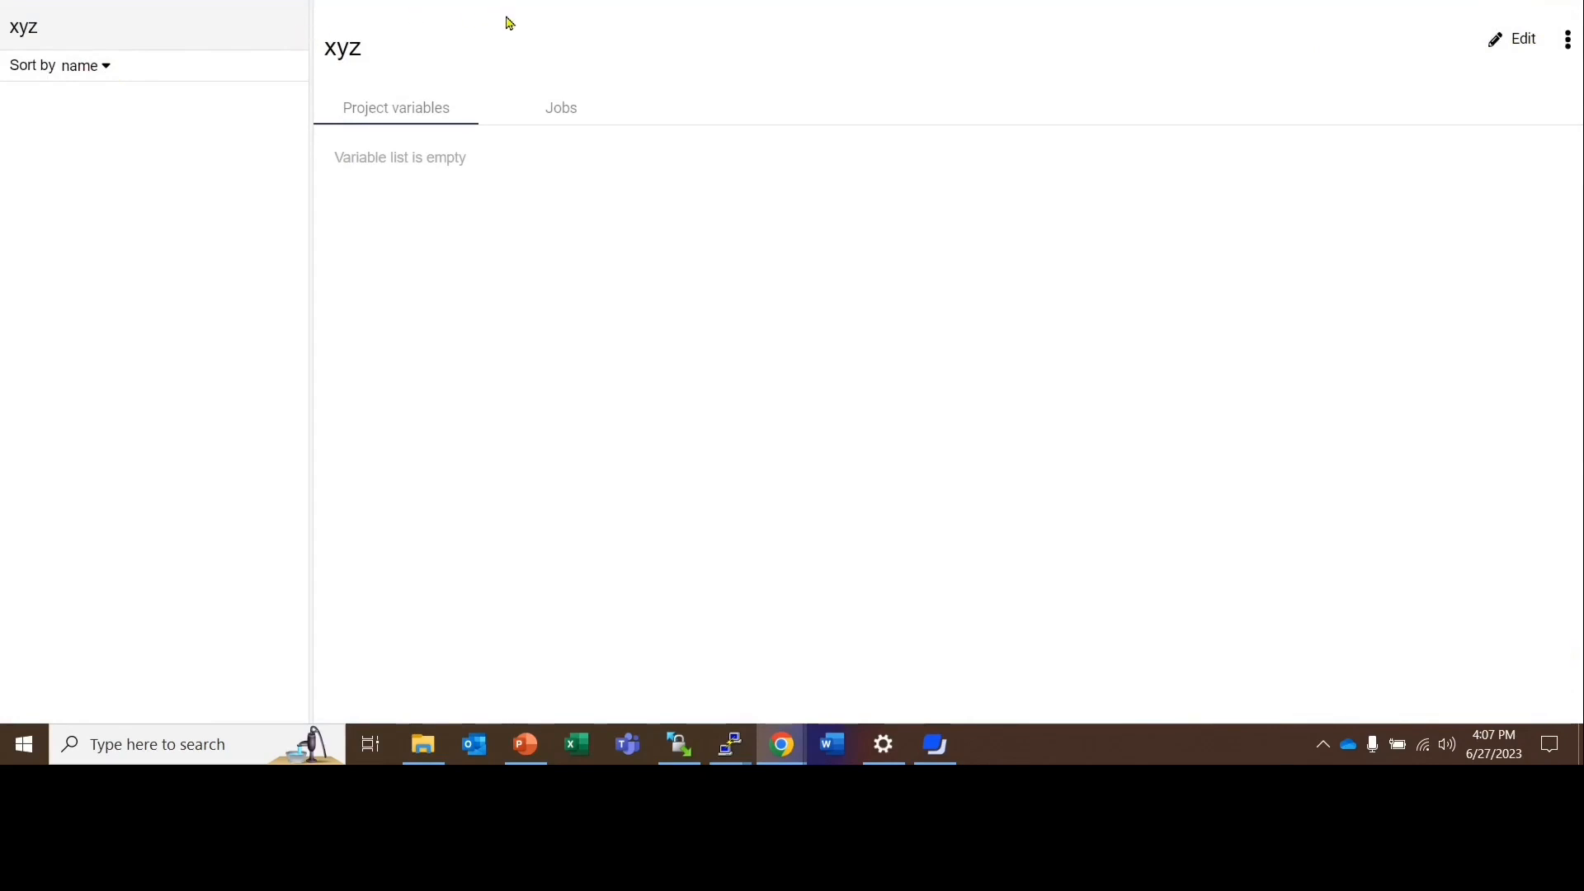
# Step: Add the xyz project to the admin user's project roles with the Owner role and save the assignment
pyautogui.click(612, 1)
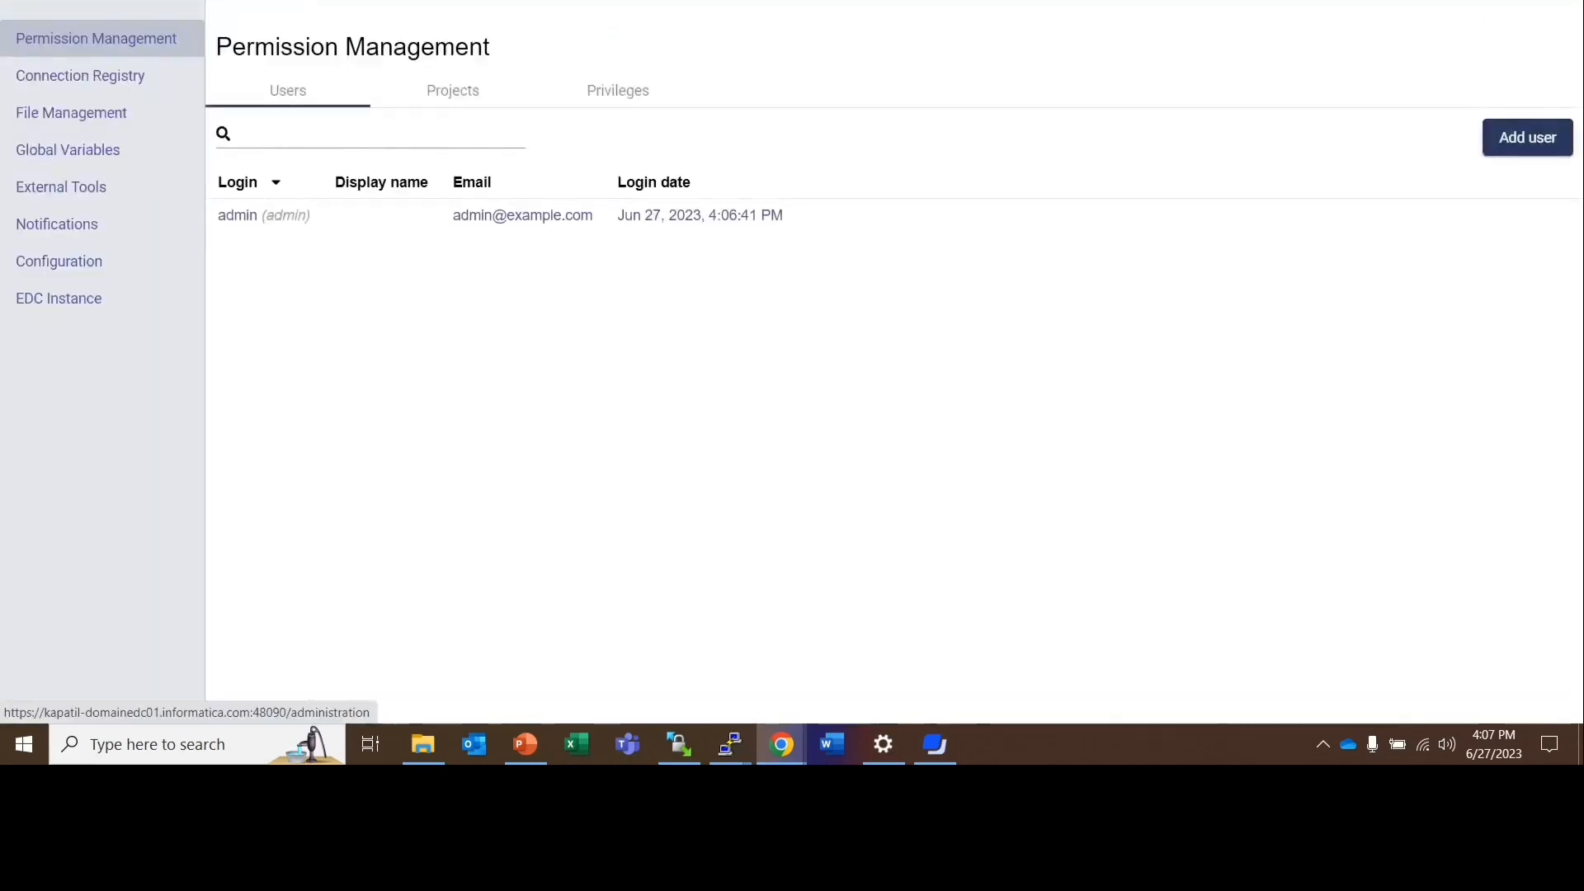
pyautogui.click(250, 221)
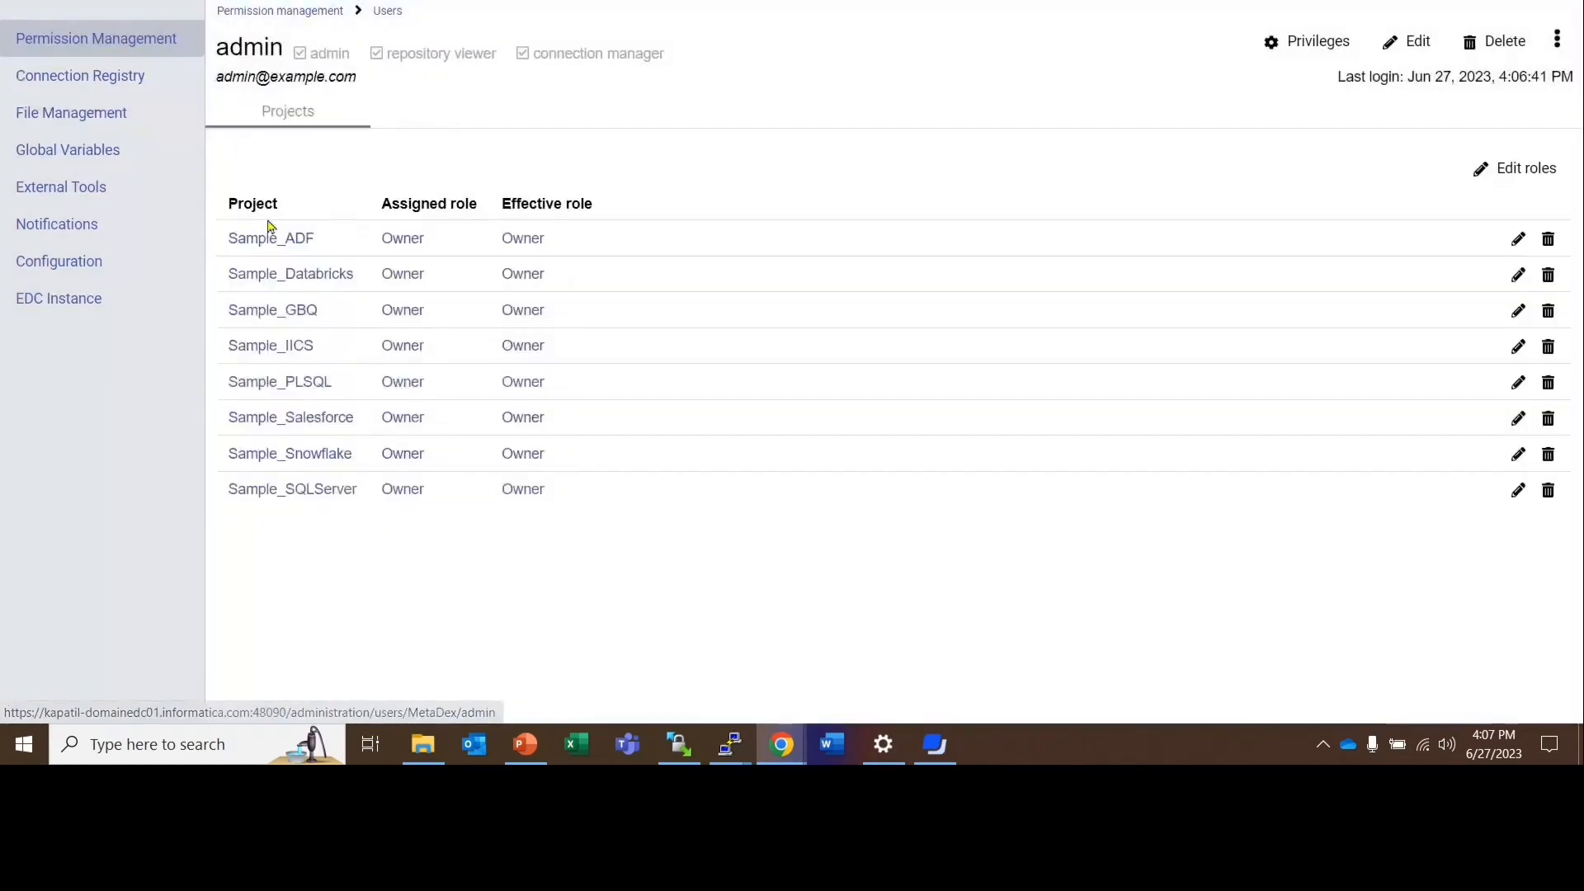
pyautogui.click(1497, 174)
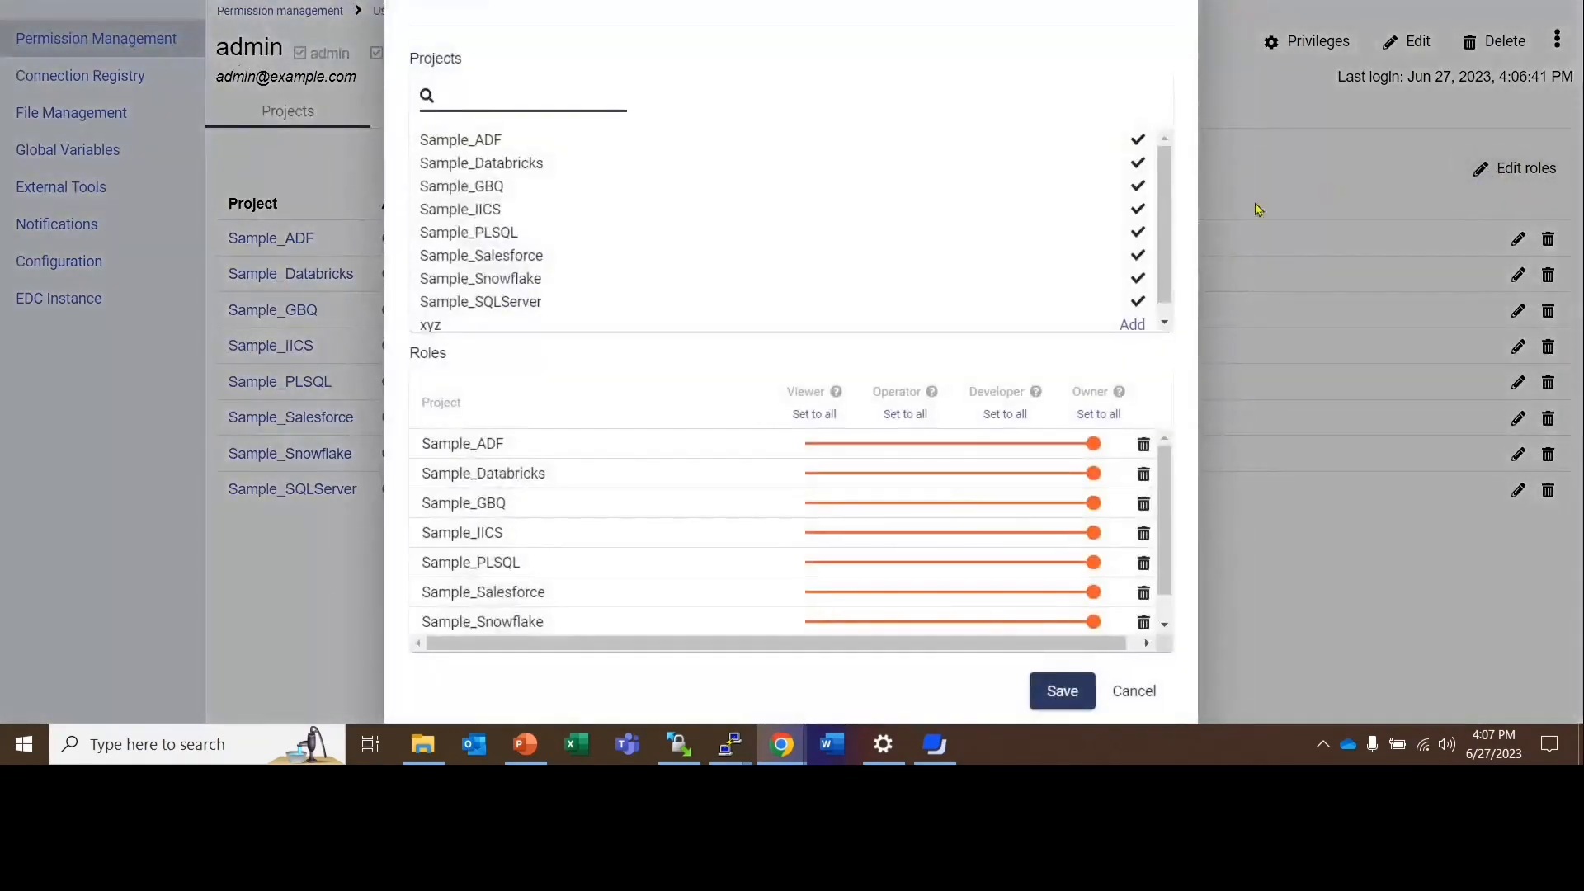
pyautogui.scroll(-1, 1014, 251)
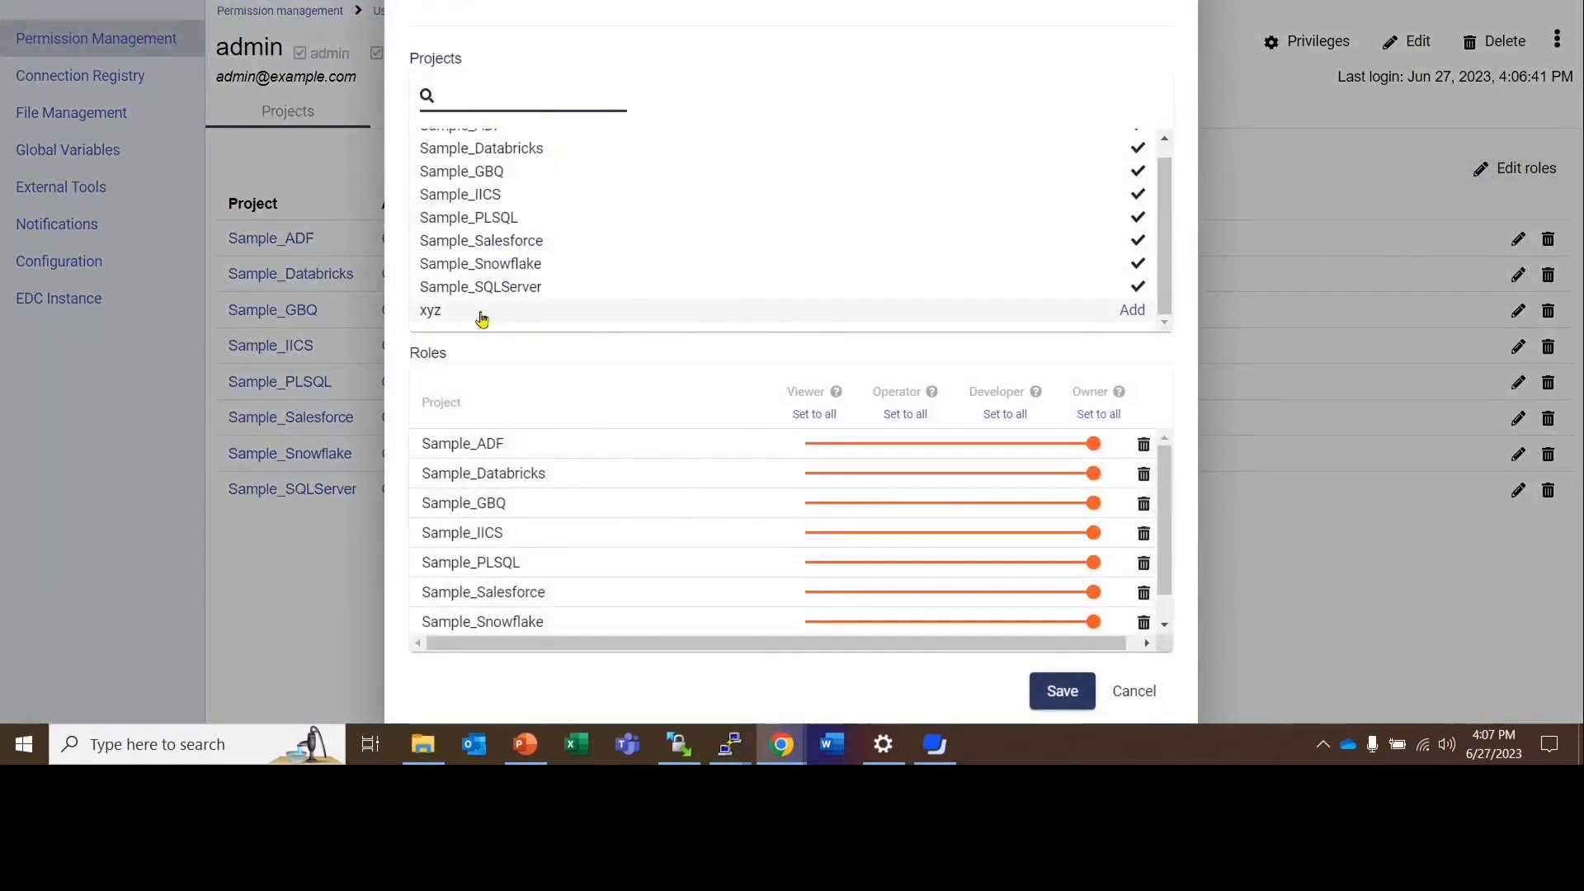
pyautogui.click(1133, 311)
pyautogui.scroll(-1, 725, 492)
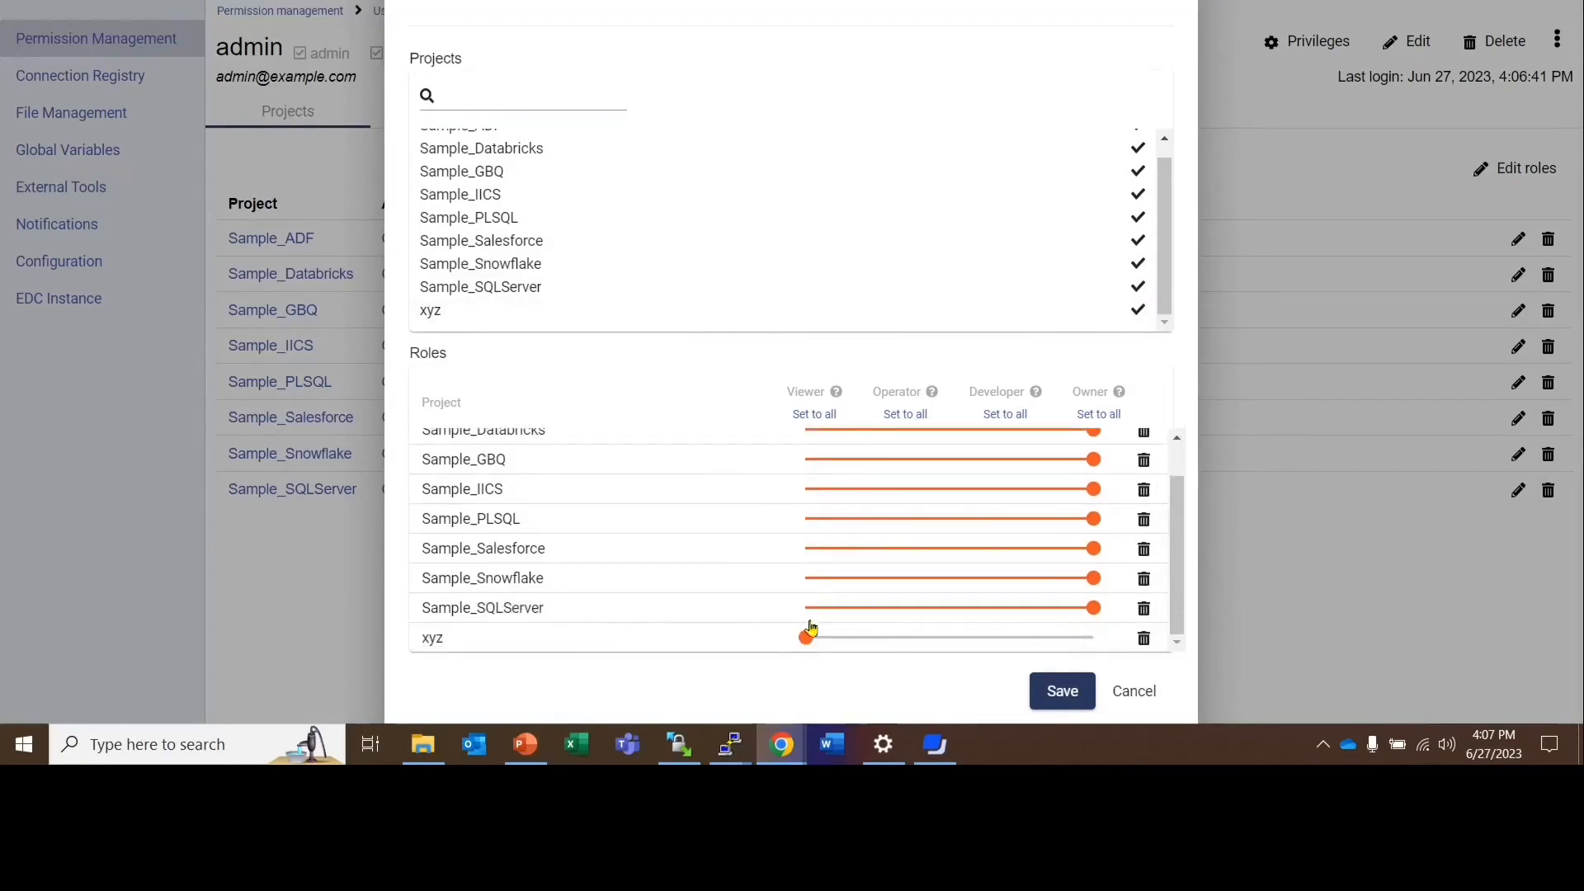
pyautogui.moveTo(806, 636); pyautogui.dragTo(1098, 629)
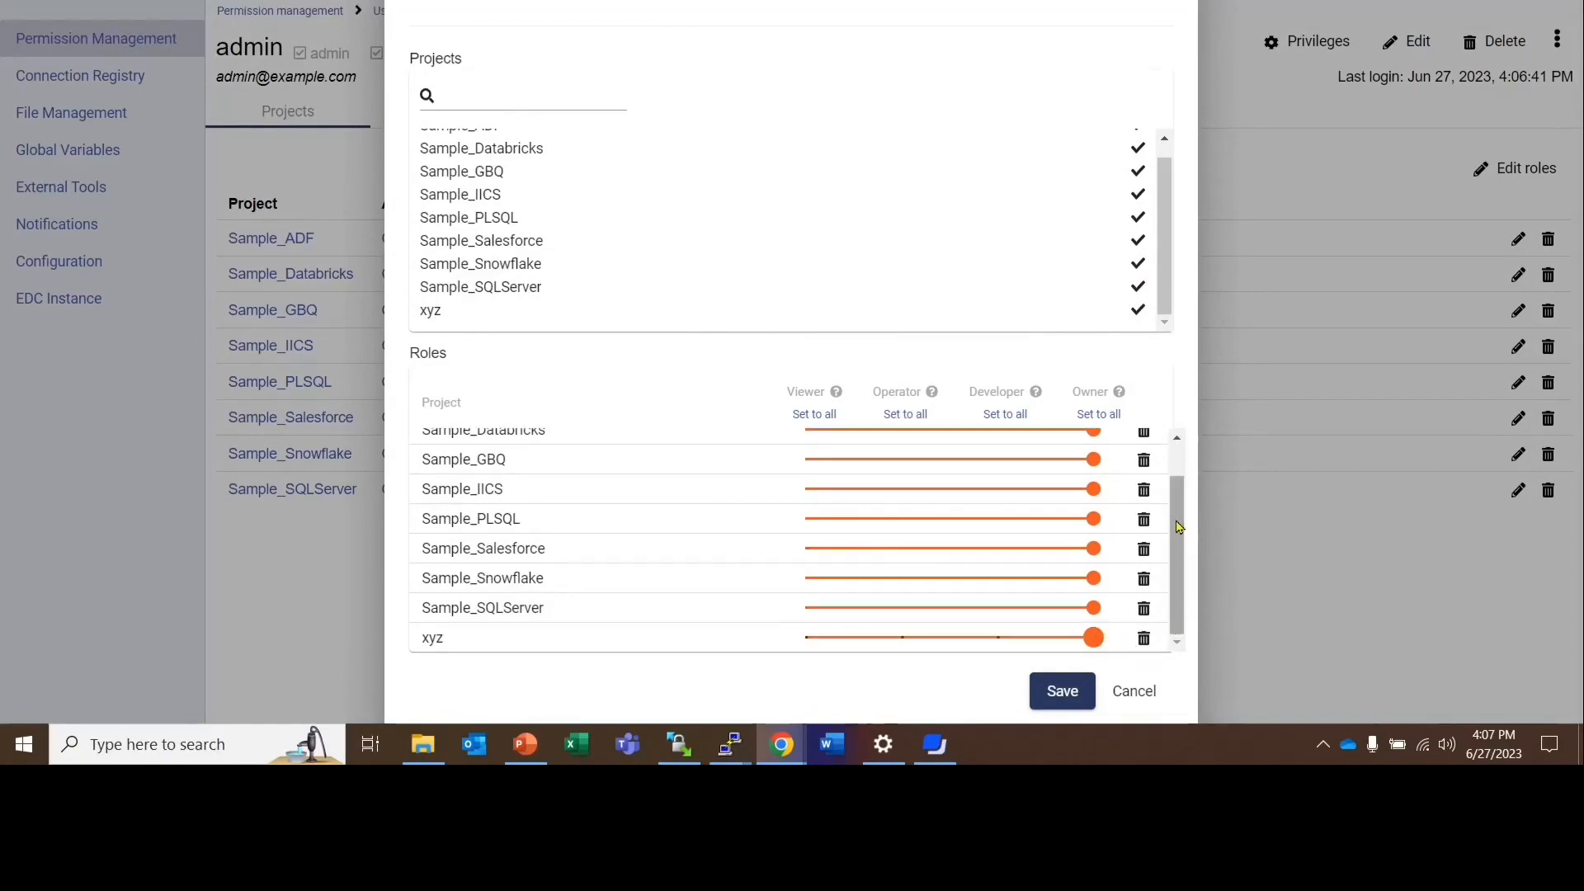
pyautogui.click(1063, 692)
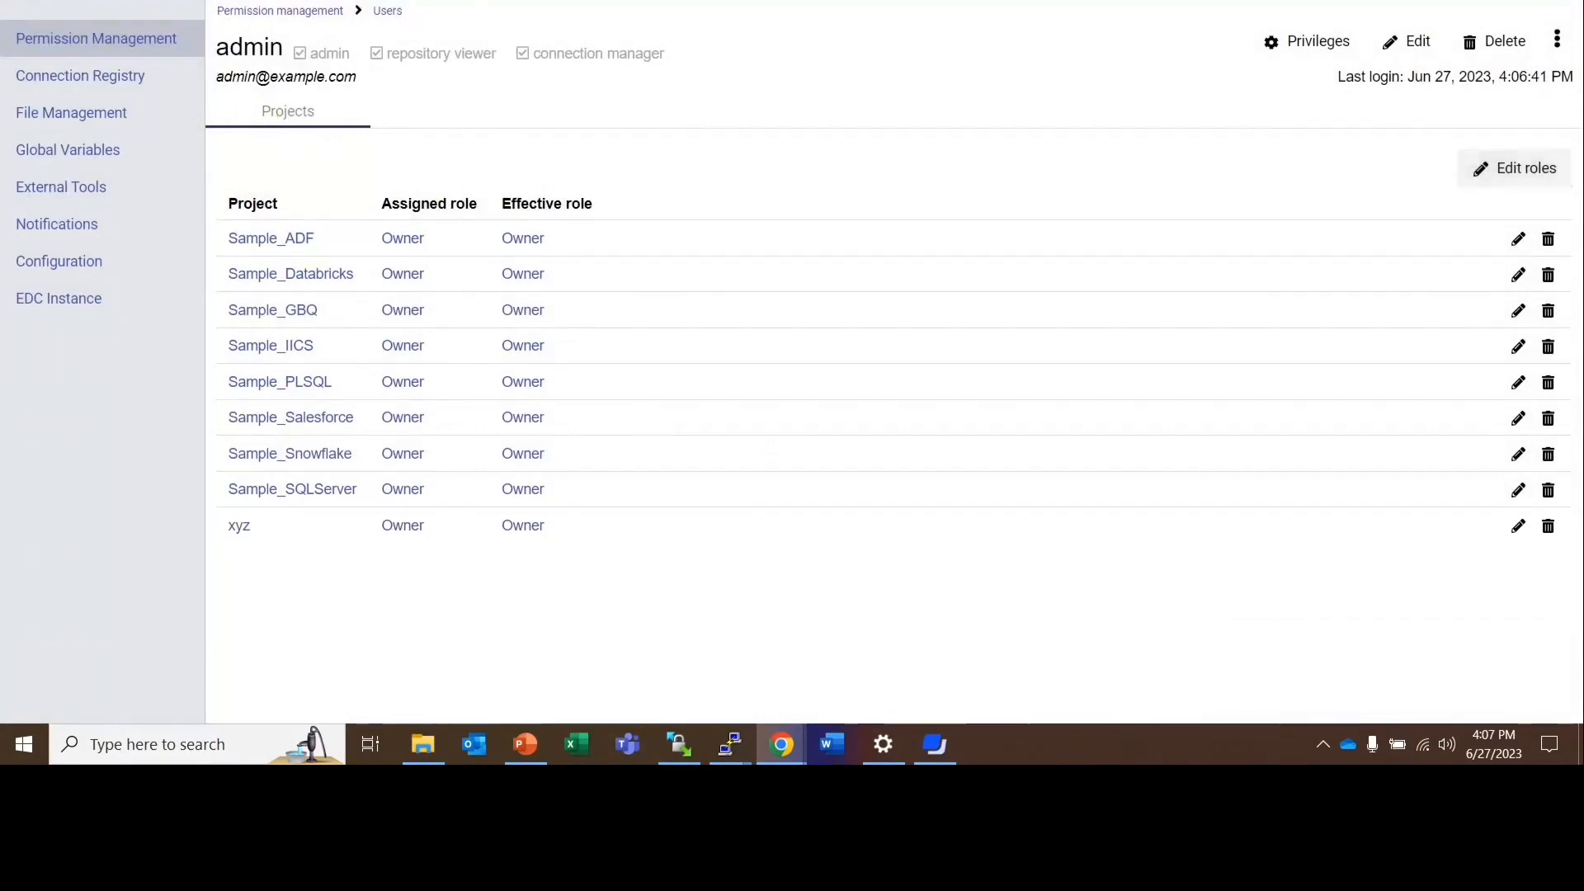
# Step: Open the xyz project from the projects list
pyautogui.click(408, 180)
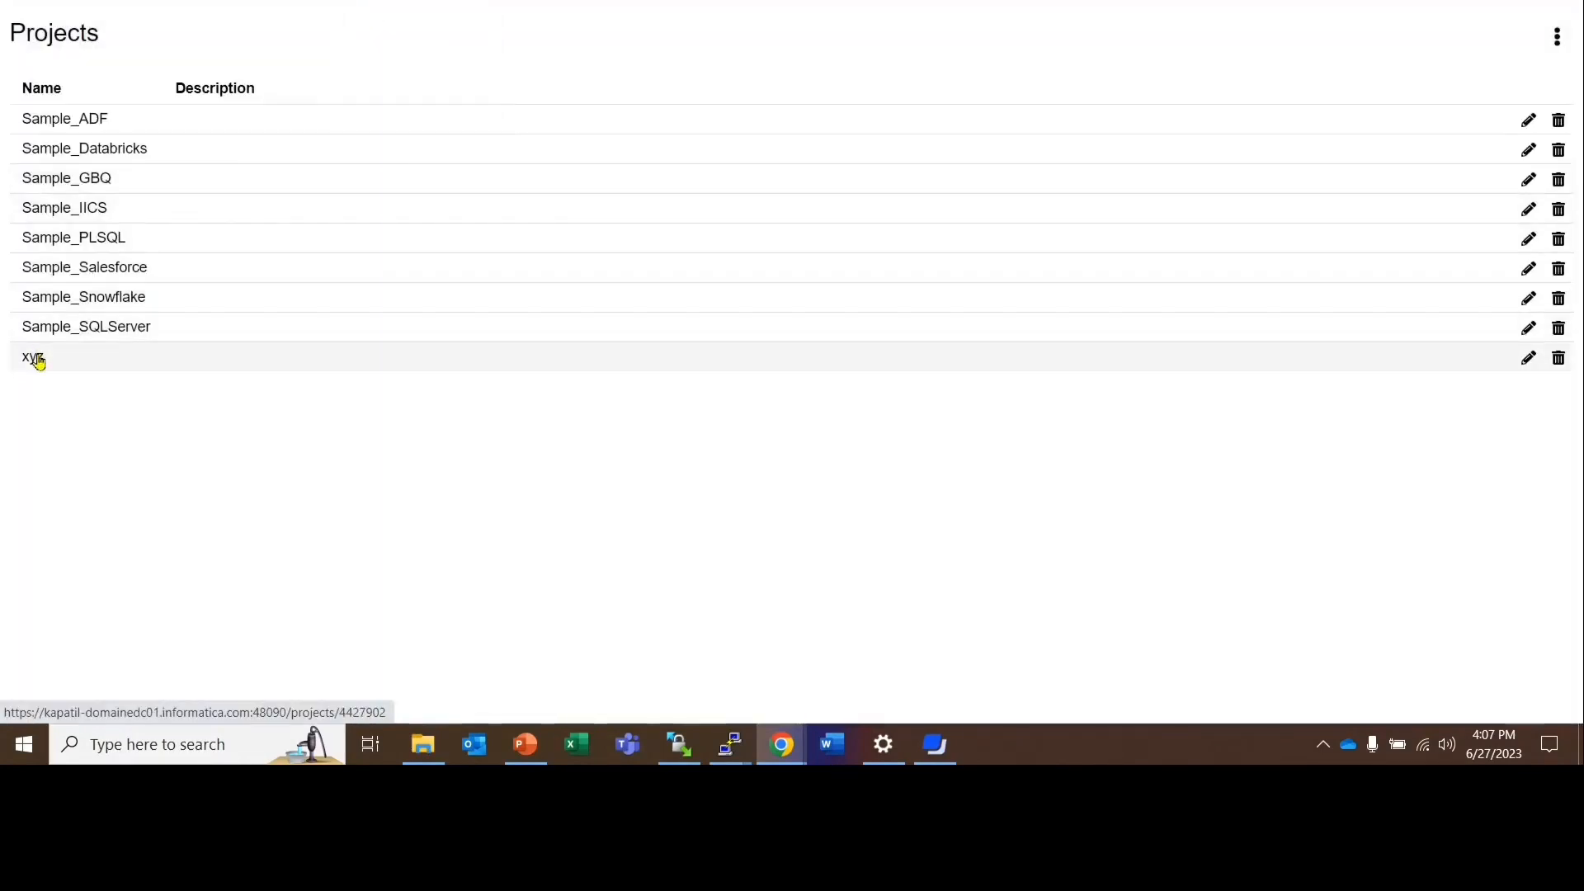
pyautogui.click(37, 360)
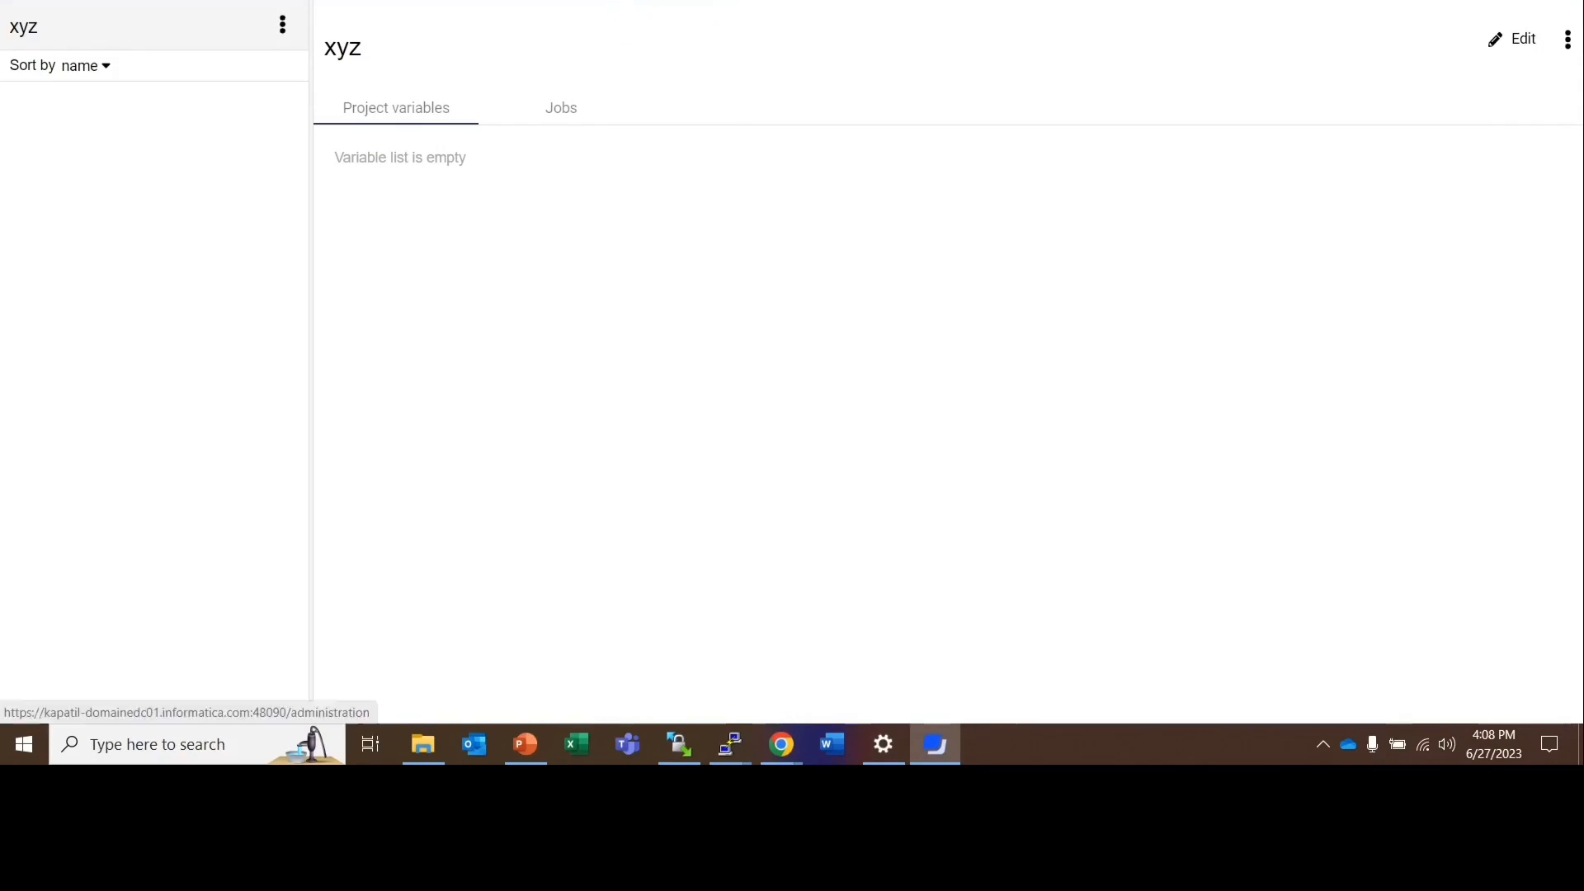
# Step: Open the connection registry in the administration area, view the blank new host form and leave it without saving
pyautogui.click(609, 0)
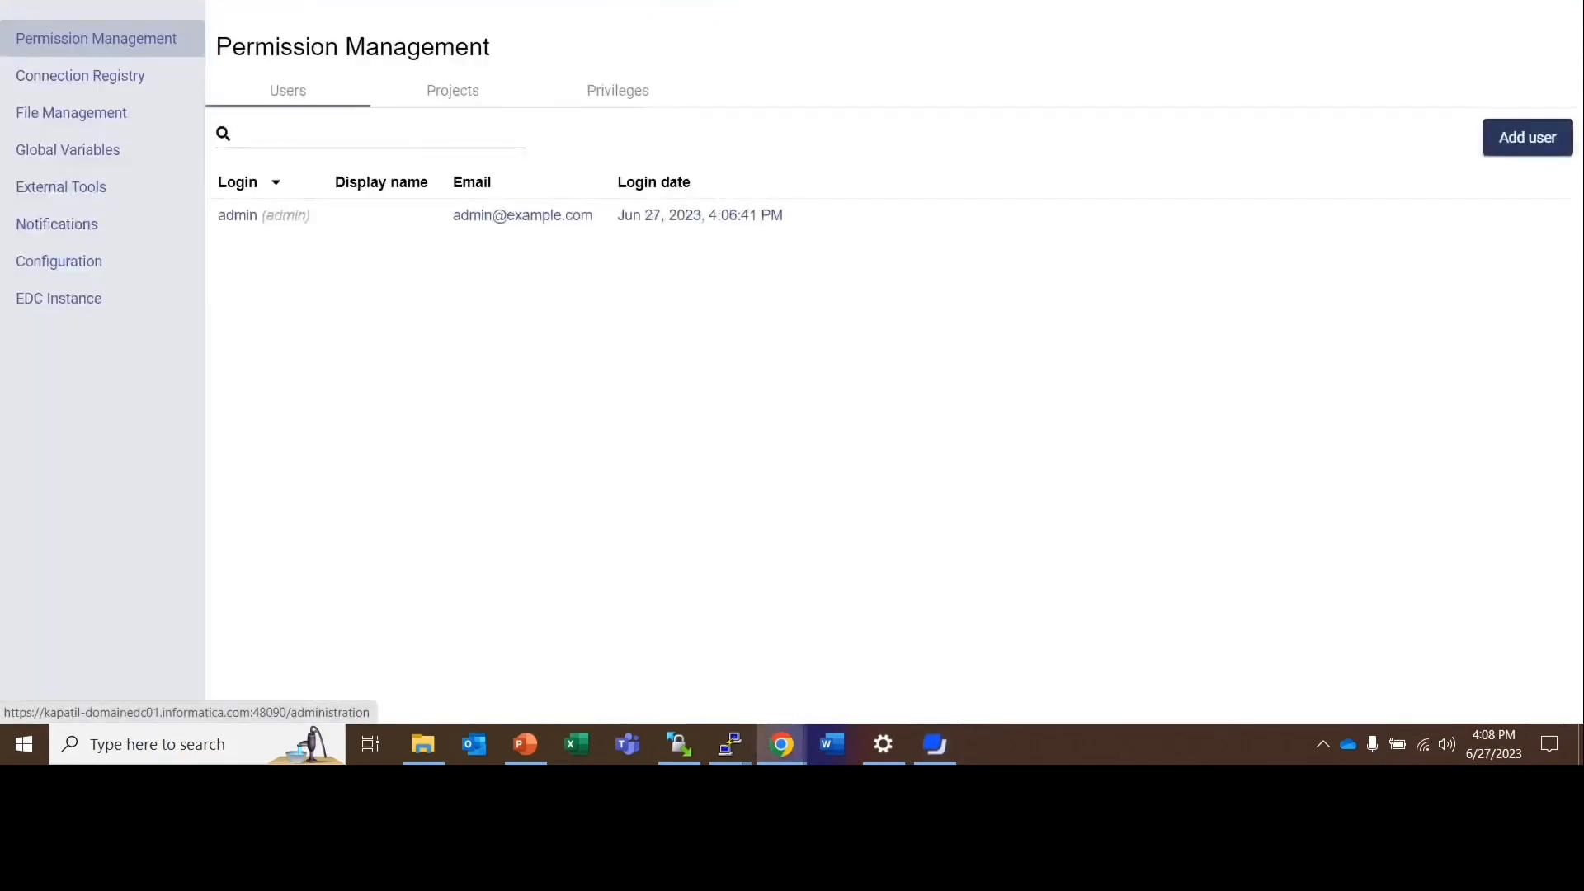
pyautogui.click(132, 87)
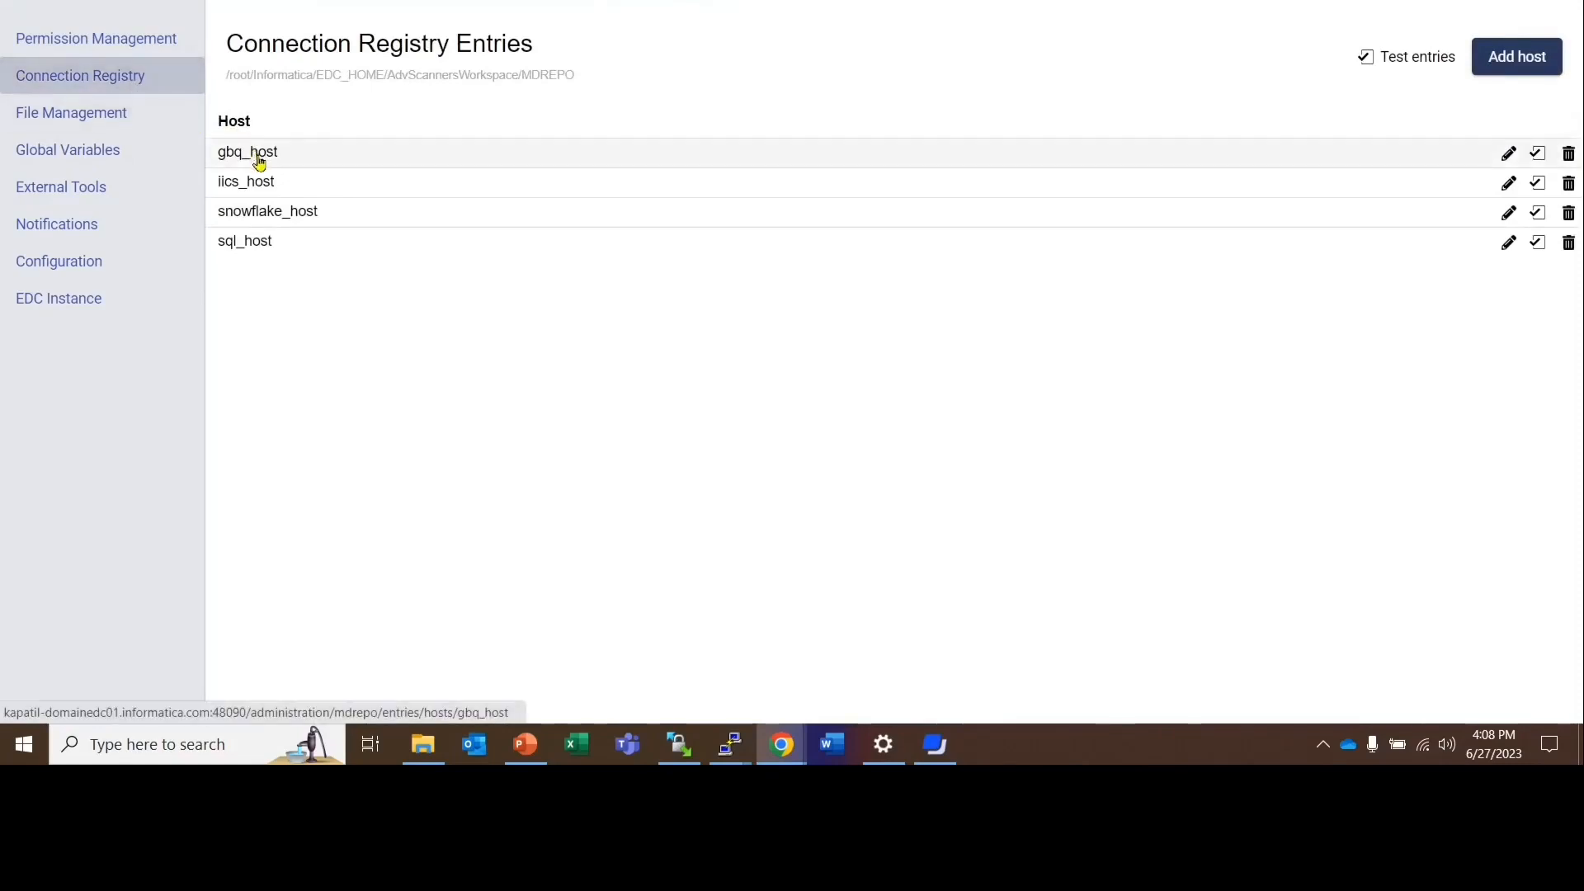
pyautogui.click(1506, 73)
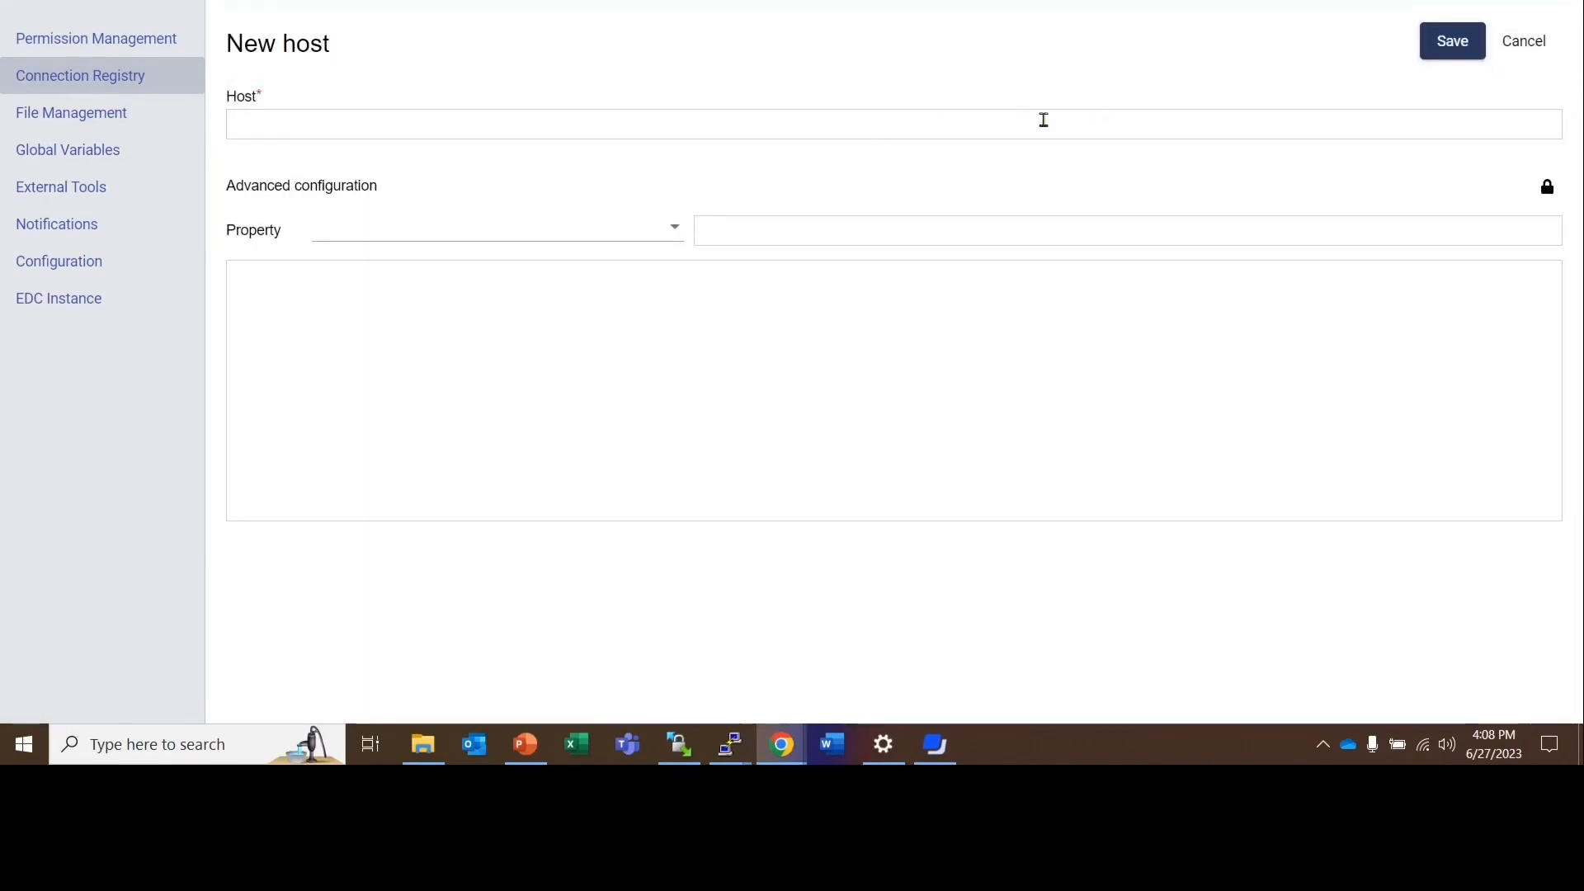
pyautogui.click(1533, 45)
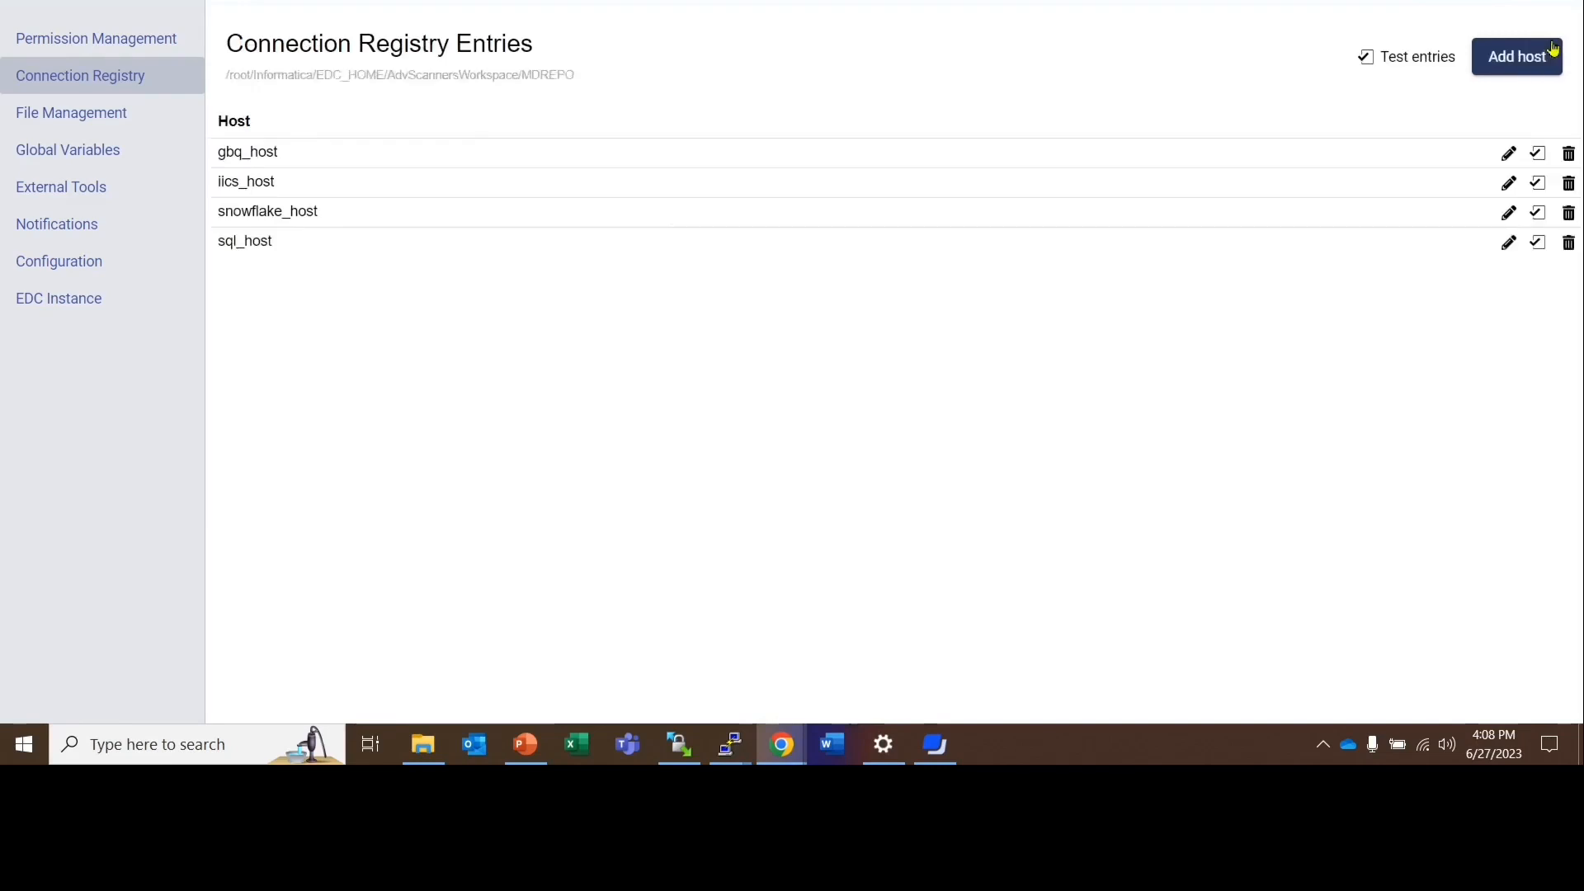
# Step: Open gbq_host, view its blank new database entry form and leave it without saving
pyautogui.click(275, 152)
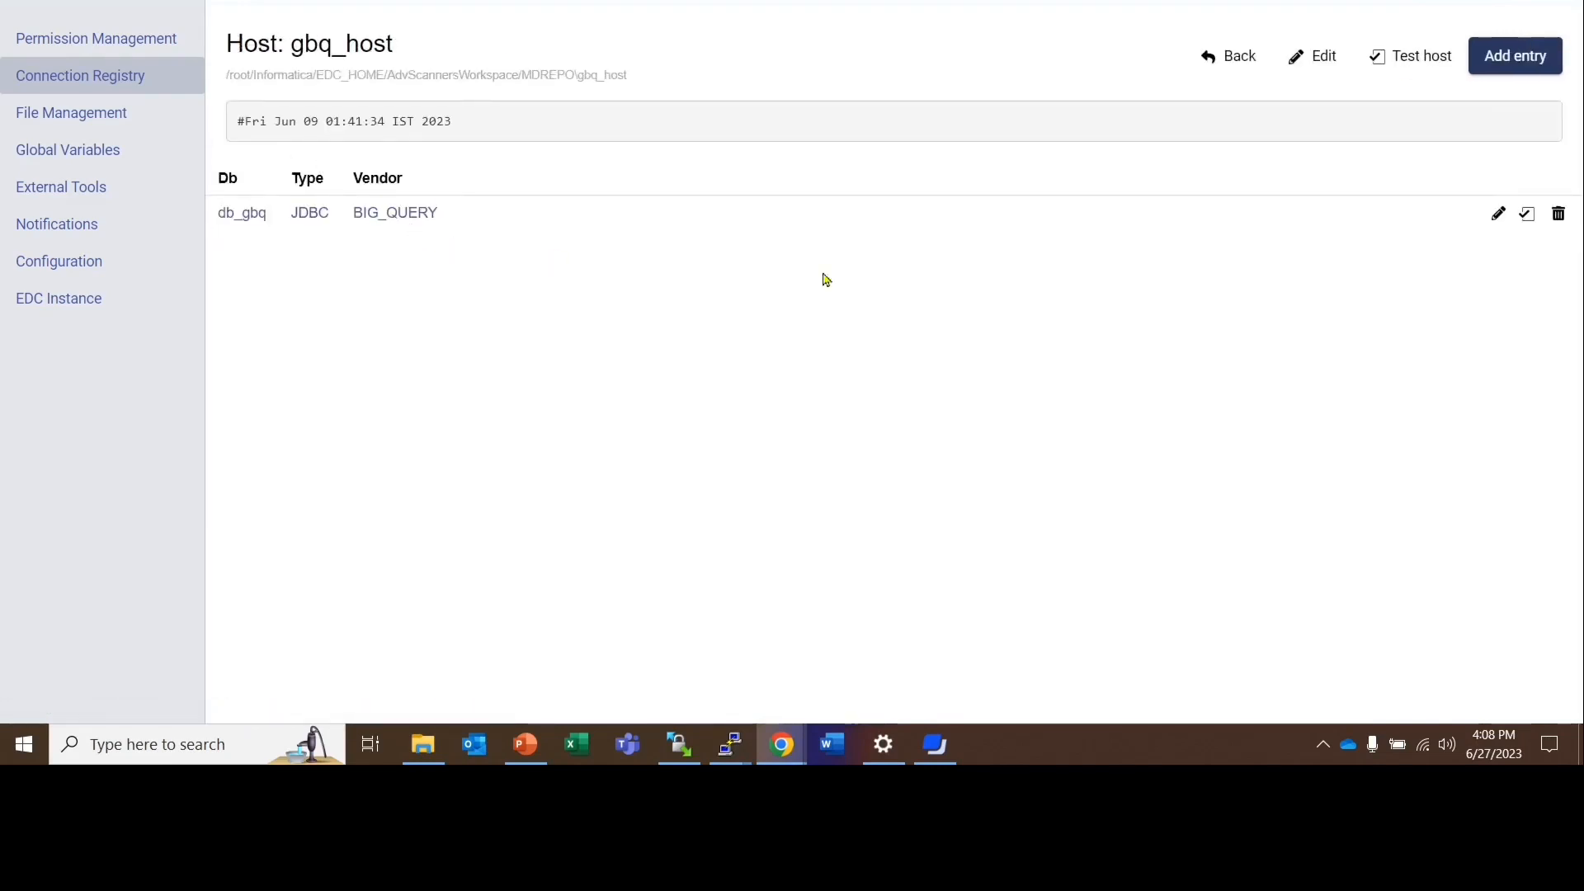
pyautogui.click(1515, 56)
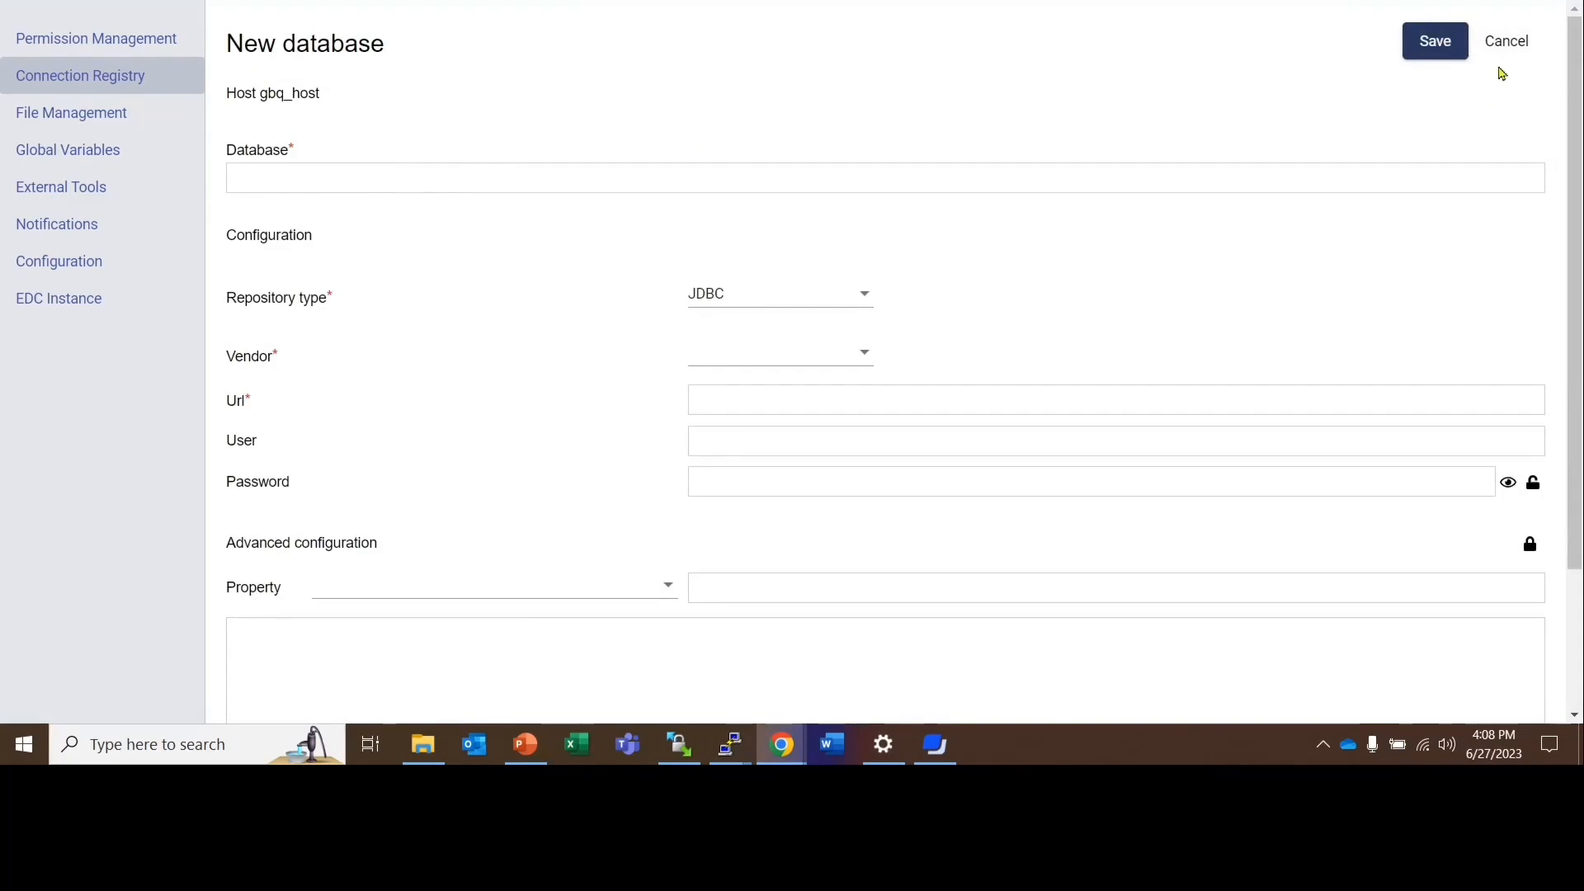
pyautogui.click(1508, 45)
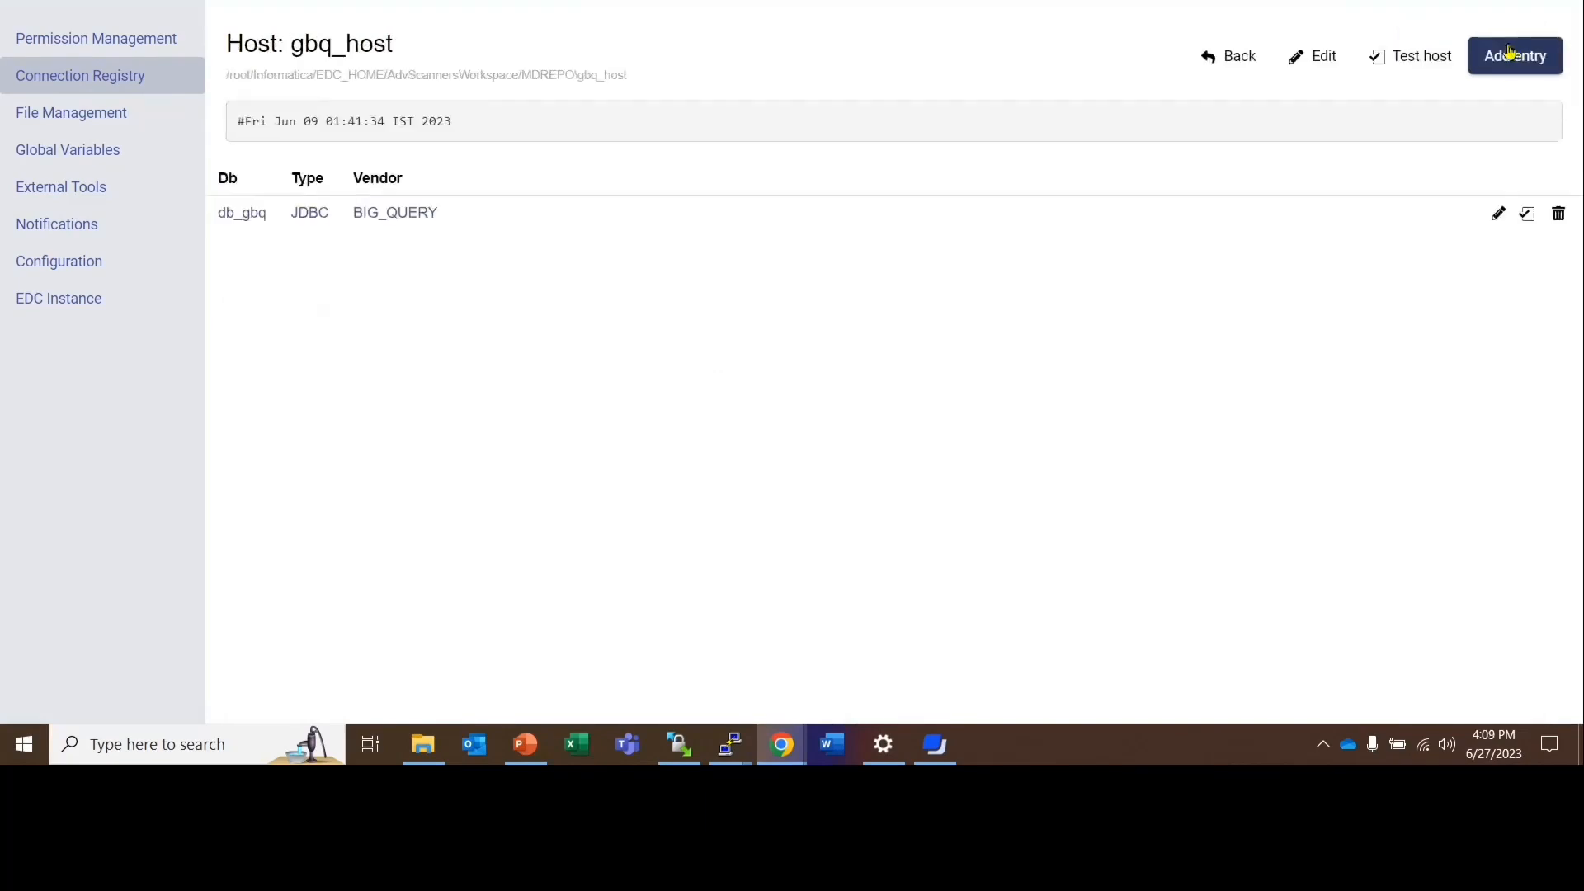
# Step: Open the db_gbq database entry for editing, look through the available vendors and keep BIG_QUERY selected
pyautogui.click(247, 217)
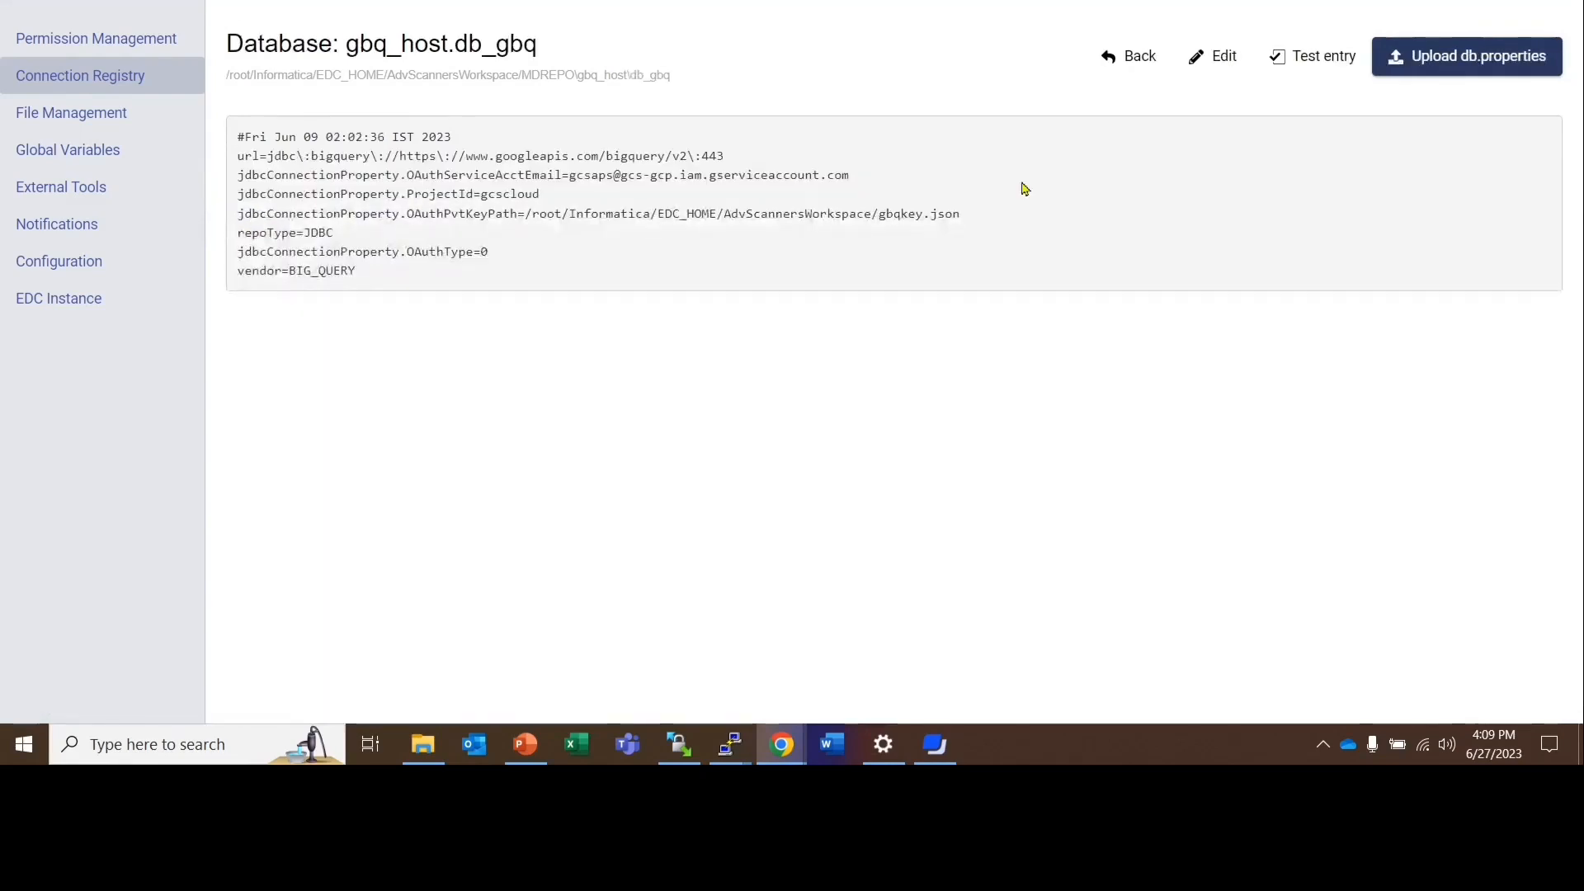
pyautogui.click(1210, 74)
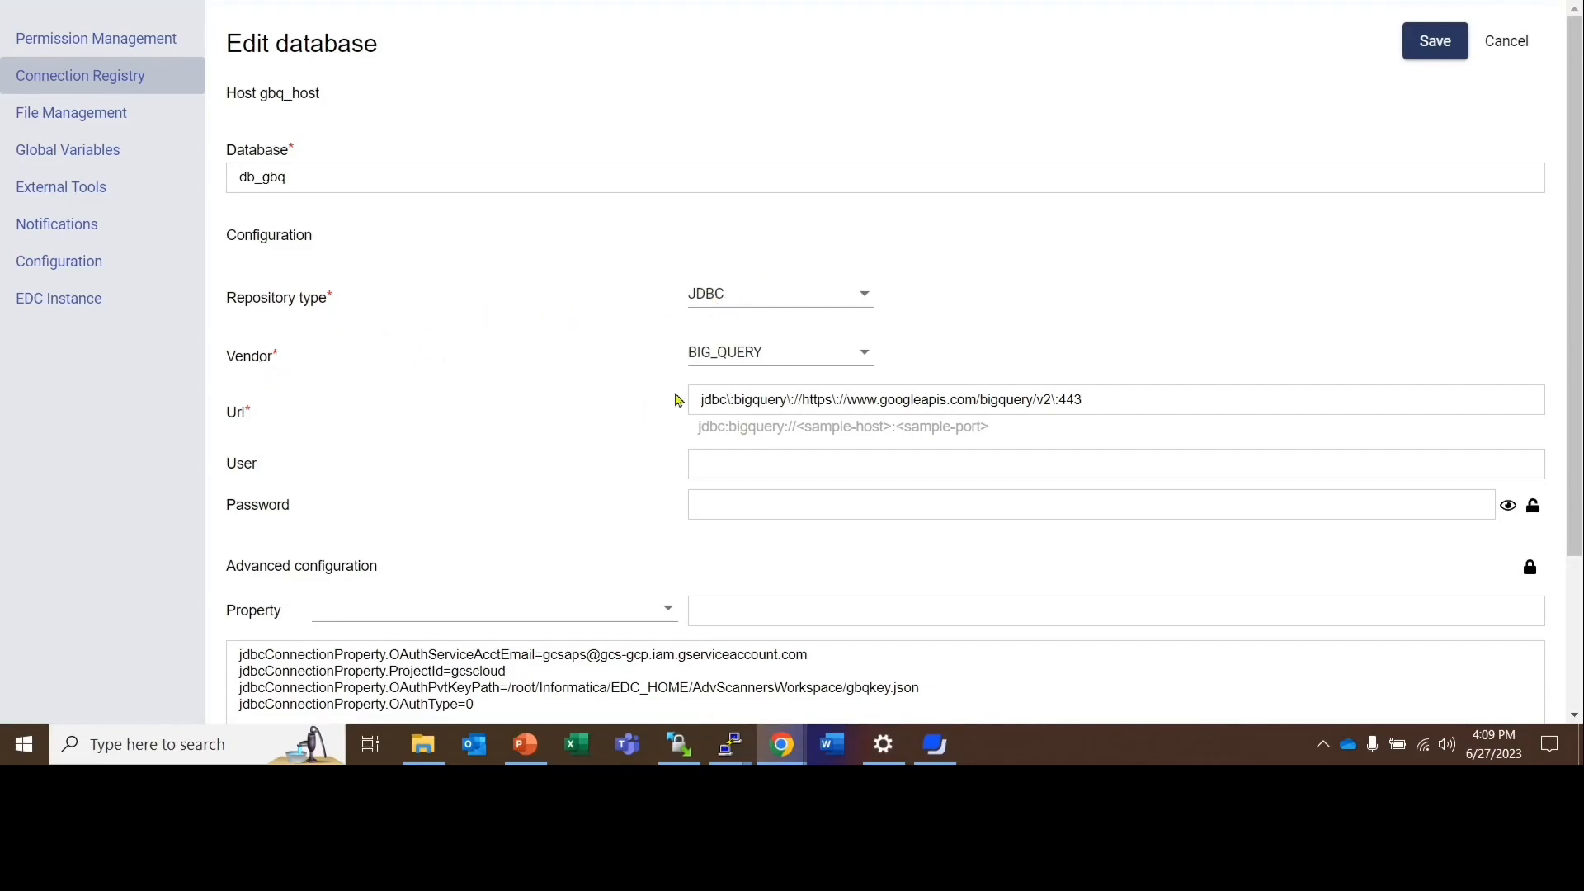
pyautogui.click(707, 354)
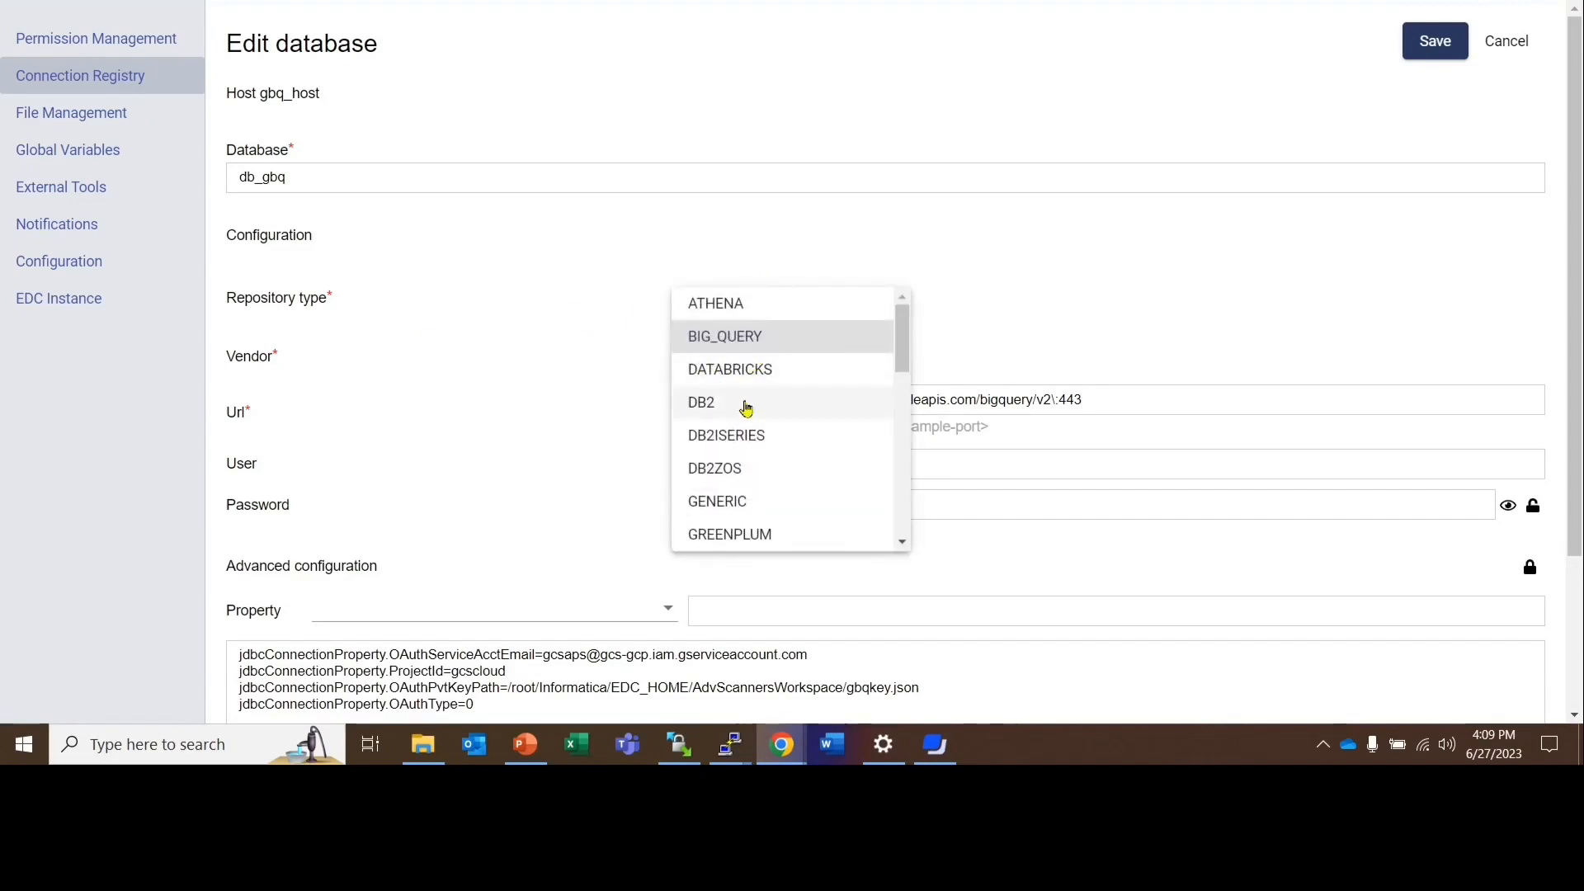
pyautogui.scroll(-8, 747, 409)
pyautogui.scroll(3, 747, 413)
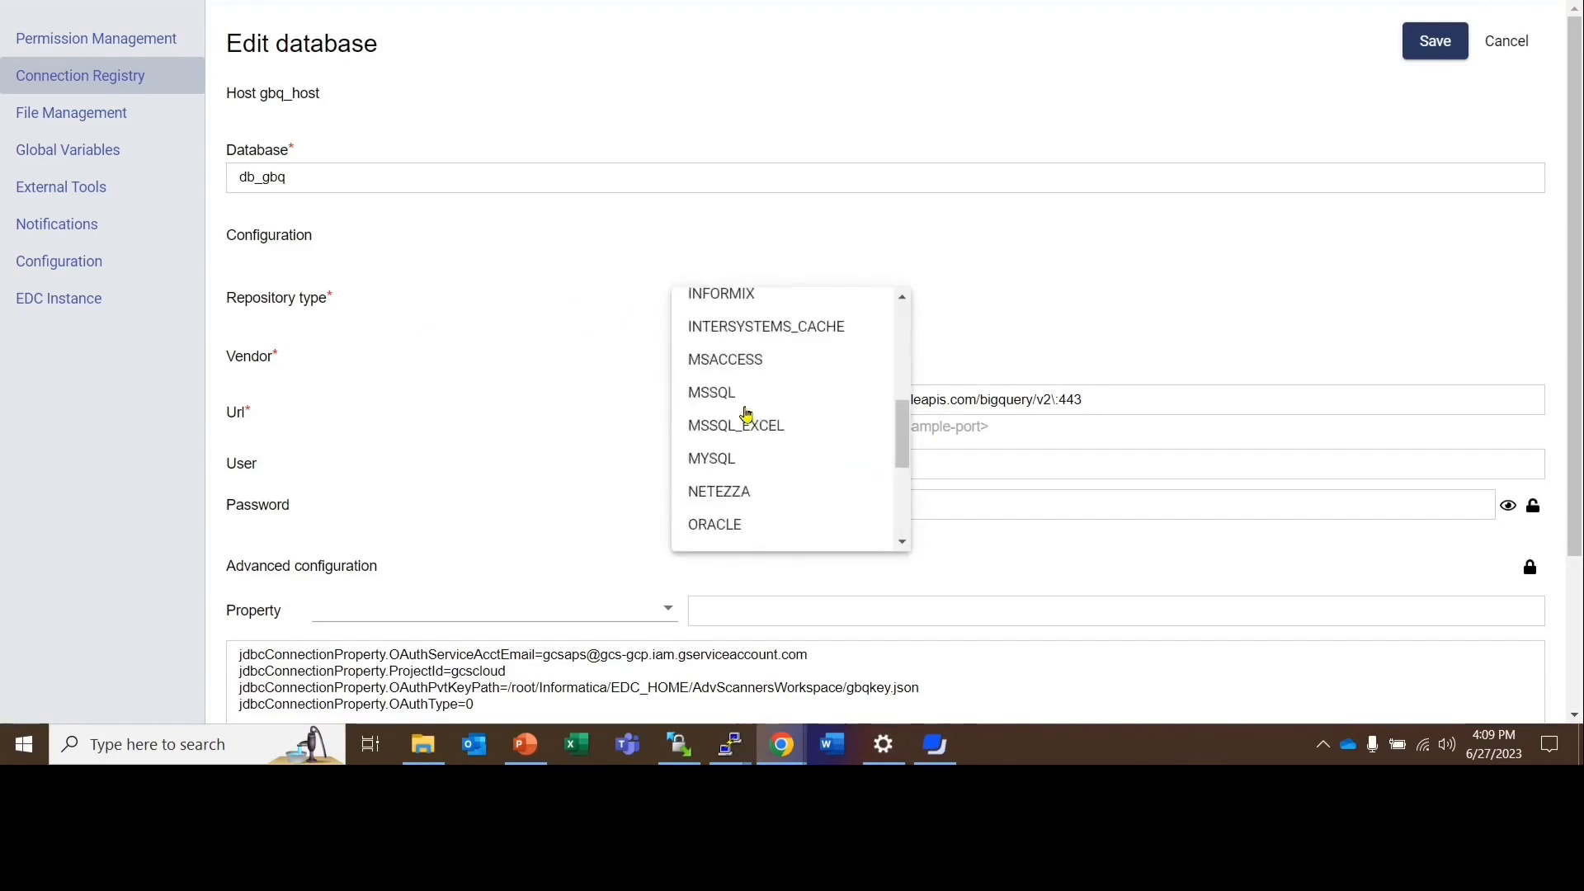
pyautogui.scroll(5, 746, 413)
pyautogui.click(751, 336)
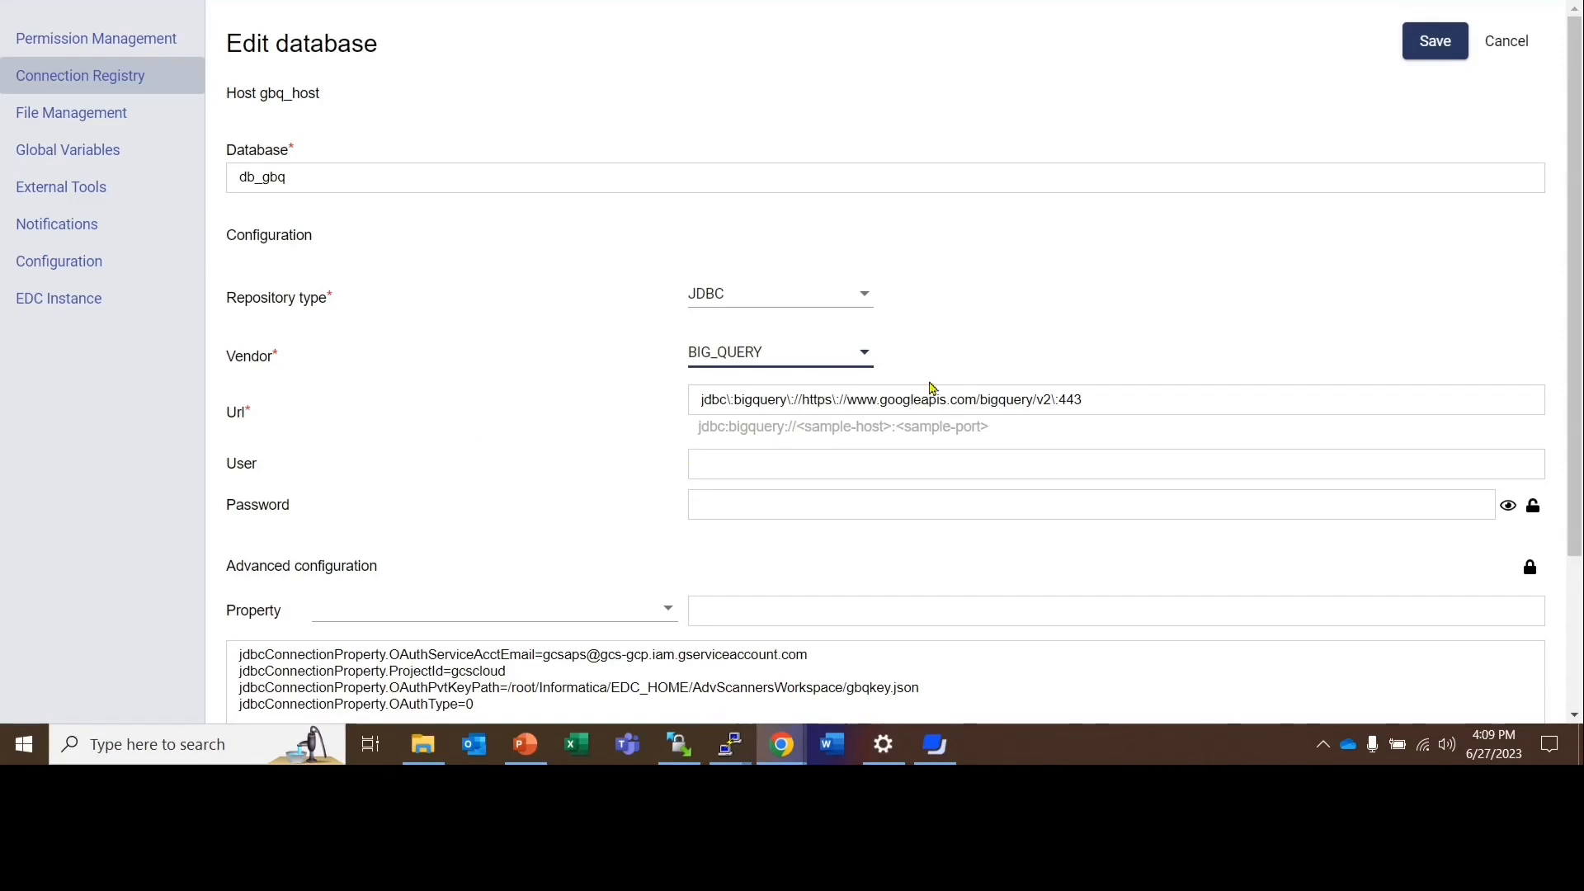
# Step: Examine the db_gbq entry's URL, credentials fields and advanced JDBC connection properties
pyautogui.scroll(-3, 690, 443)
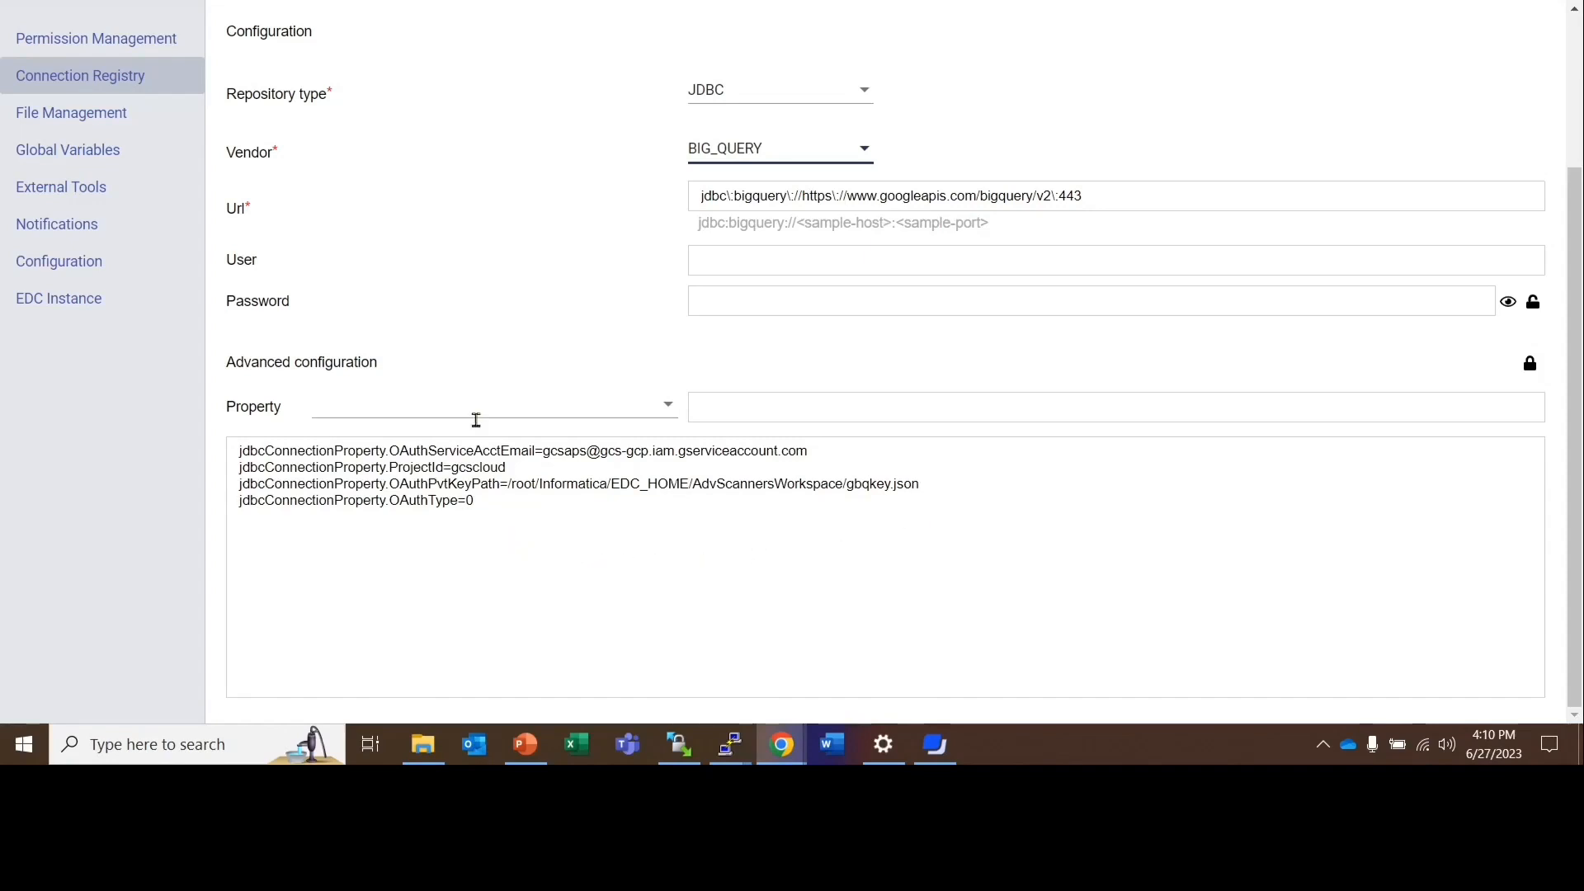
pyautogui.scroll(3, 509, 211)
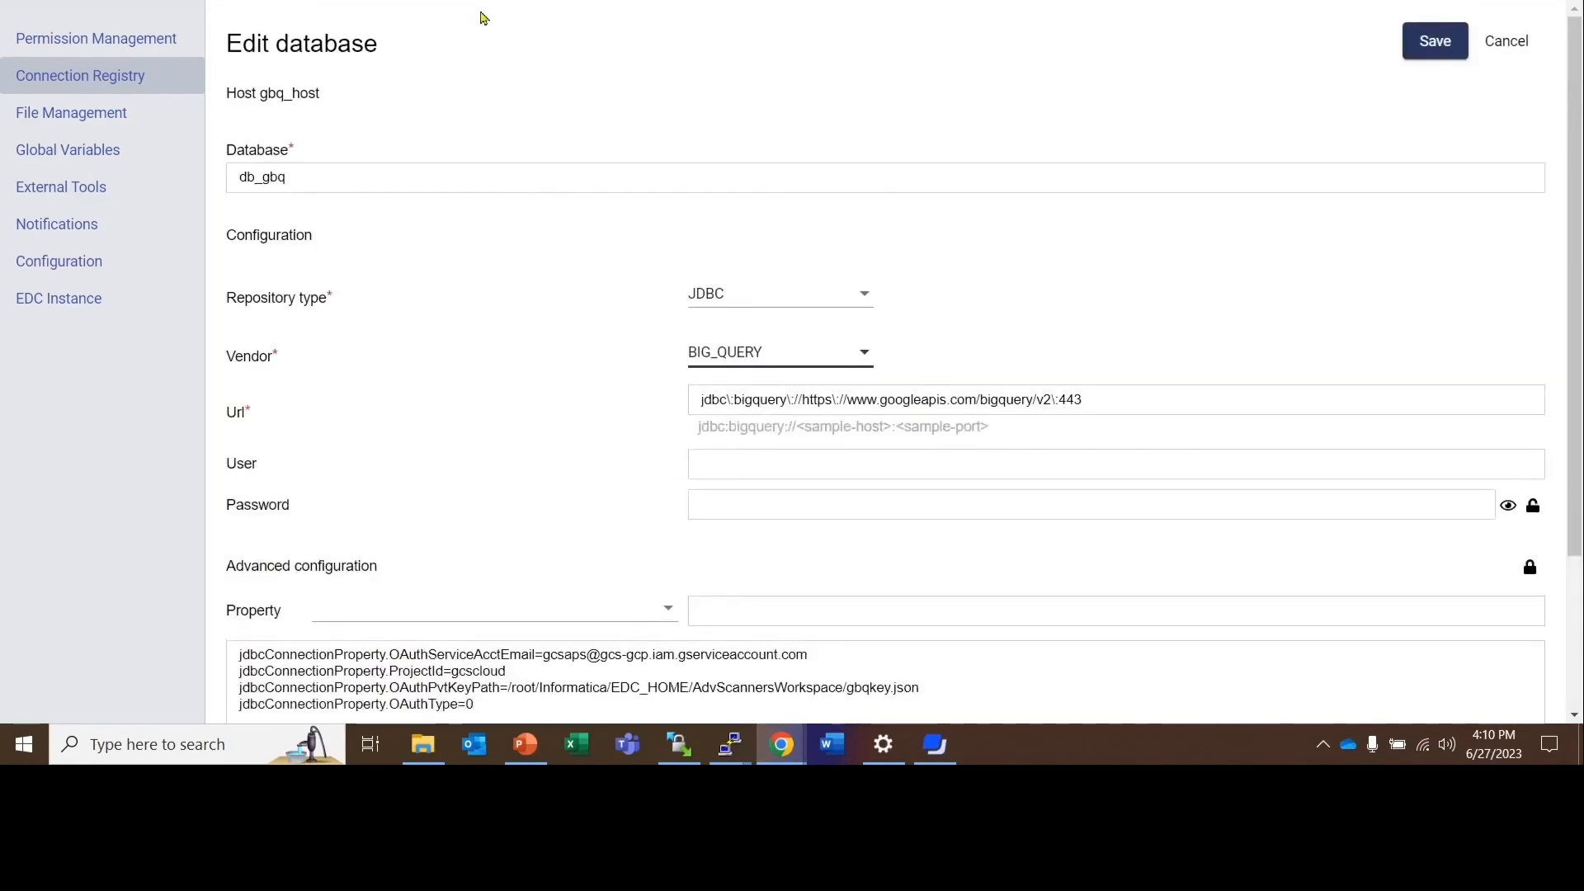
pyautogui.scroll(-1, 722, 264)
pyautogui.scroll(-3, 721, 264)
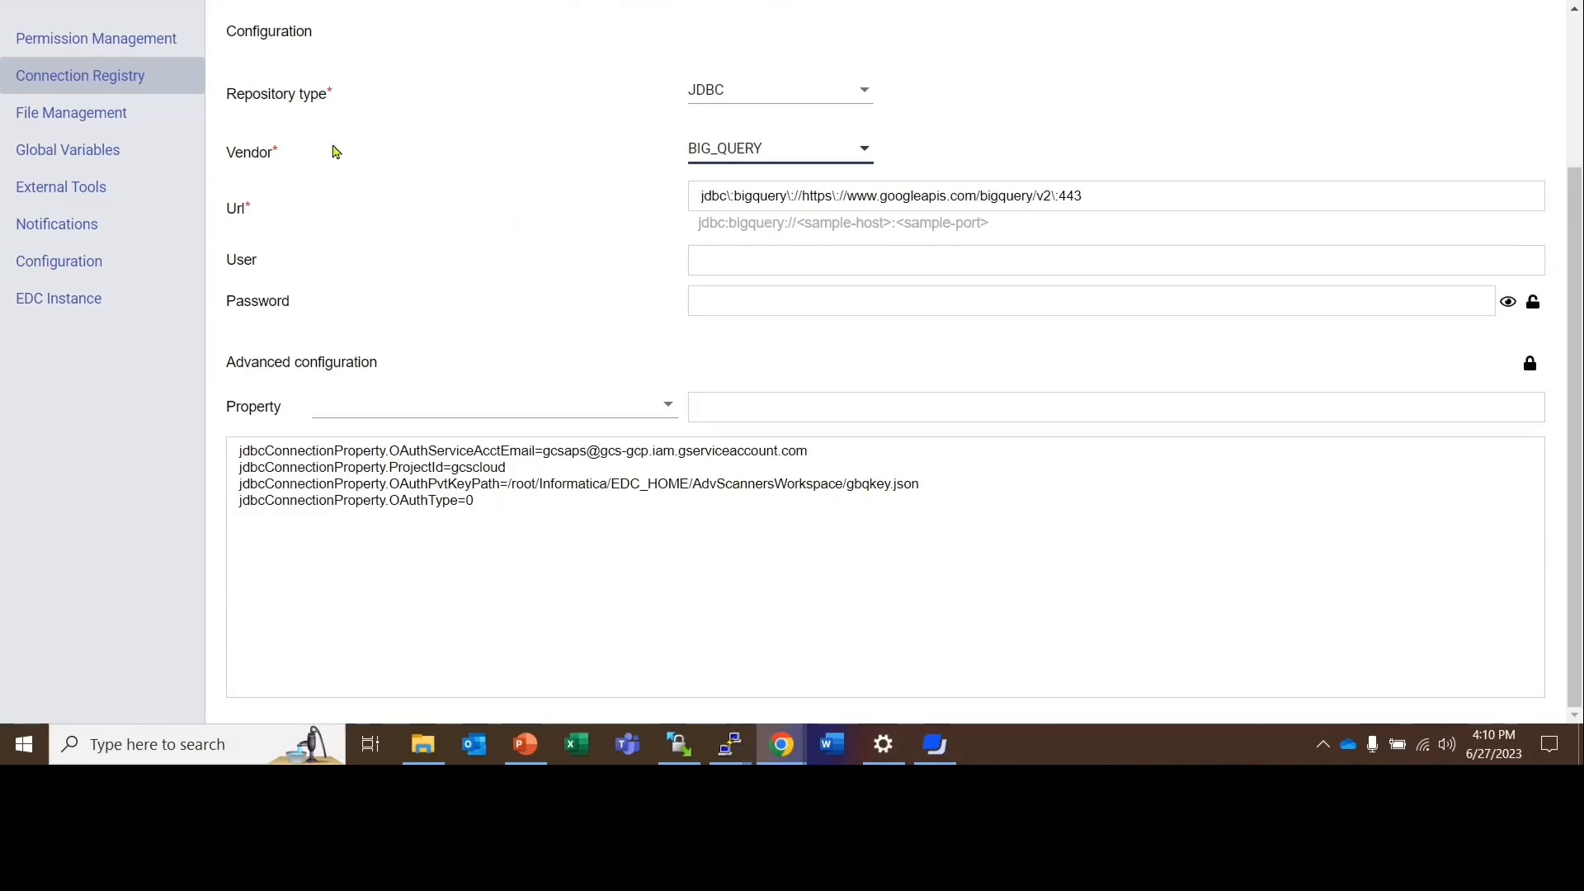
# Step: Open the gbqkey.json file for editing from the AdvScannersWorkspace directory in File Management
pyautogui.click(132, 119)
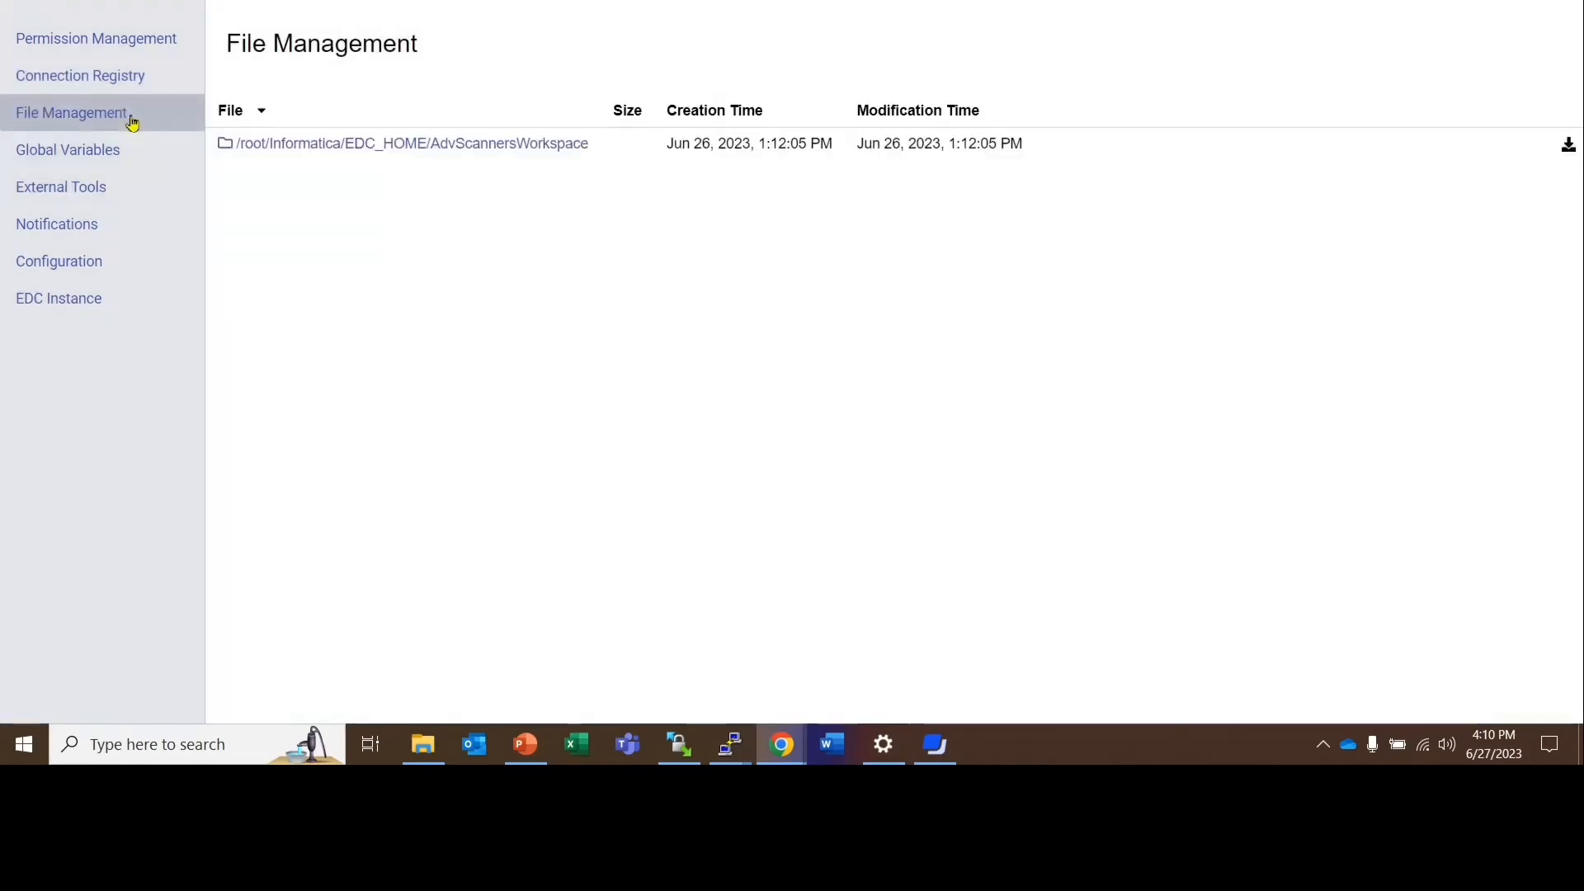
pyautogui.click(369, 155)
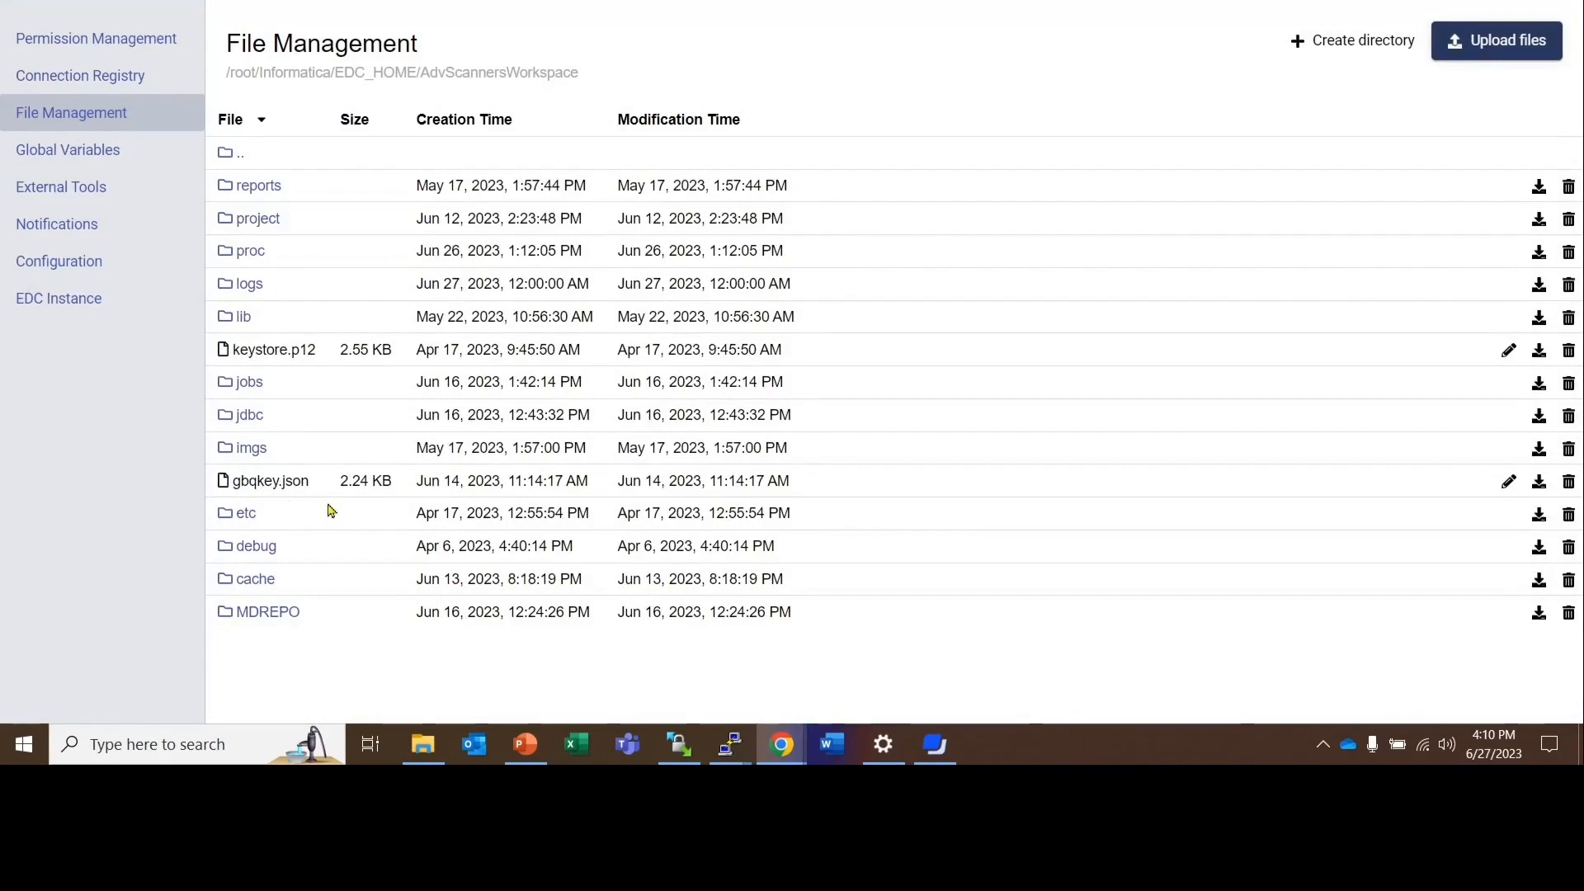
pyautogui.click(1508, 482)
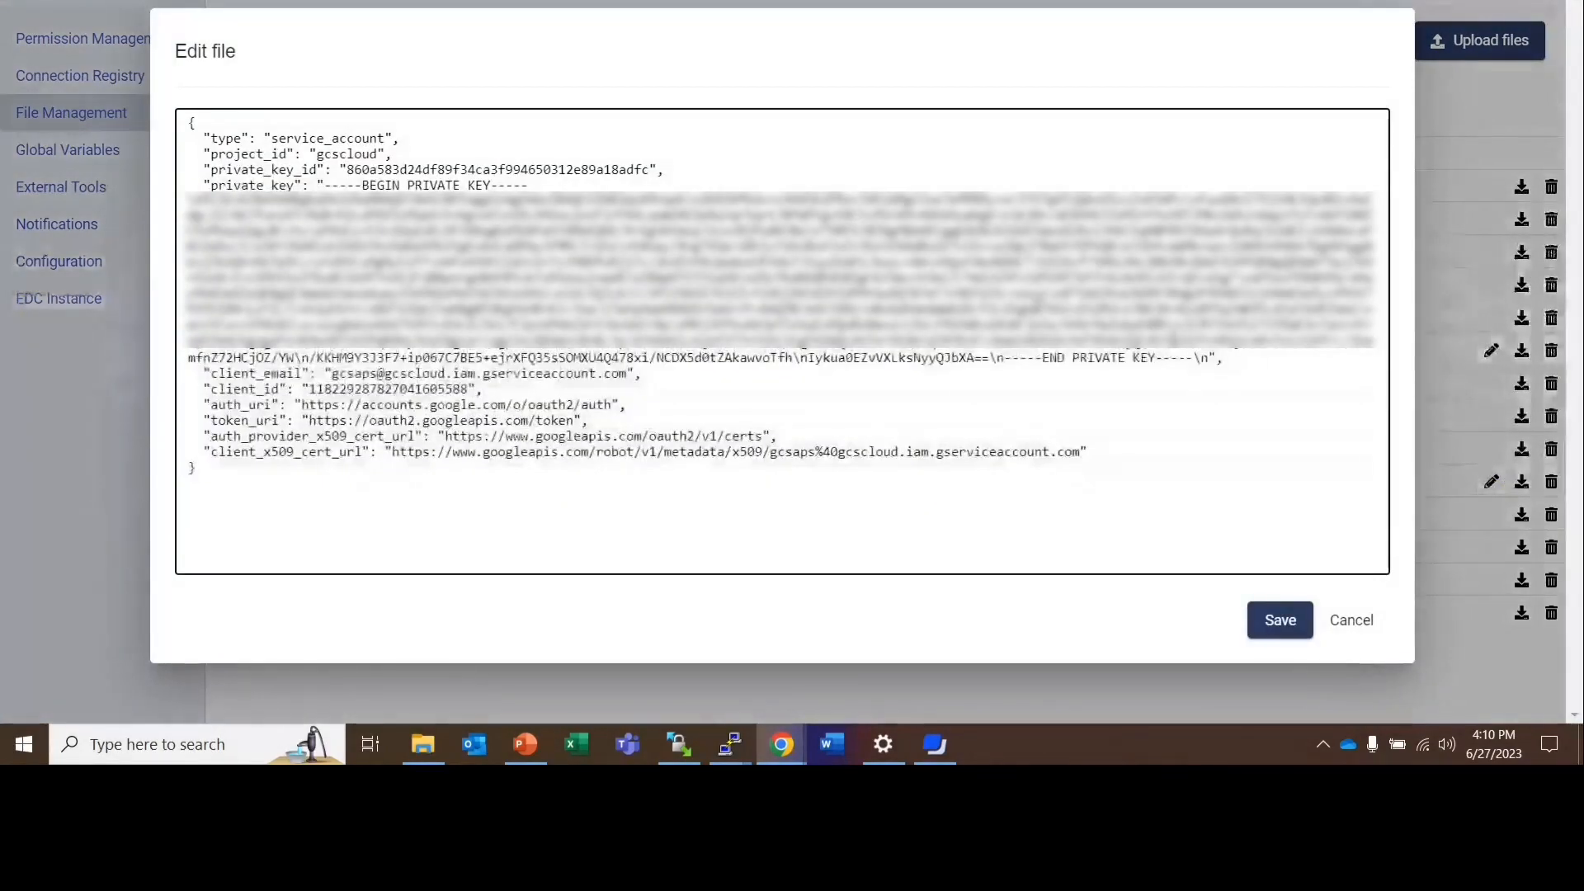
# Step: Examine the key file's account type, project, private key, client and certificate URL entries, and close it without saving
pyautogui.click(435, 223)
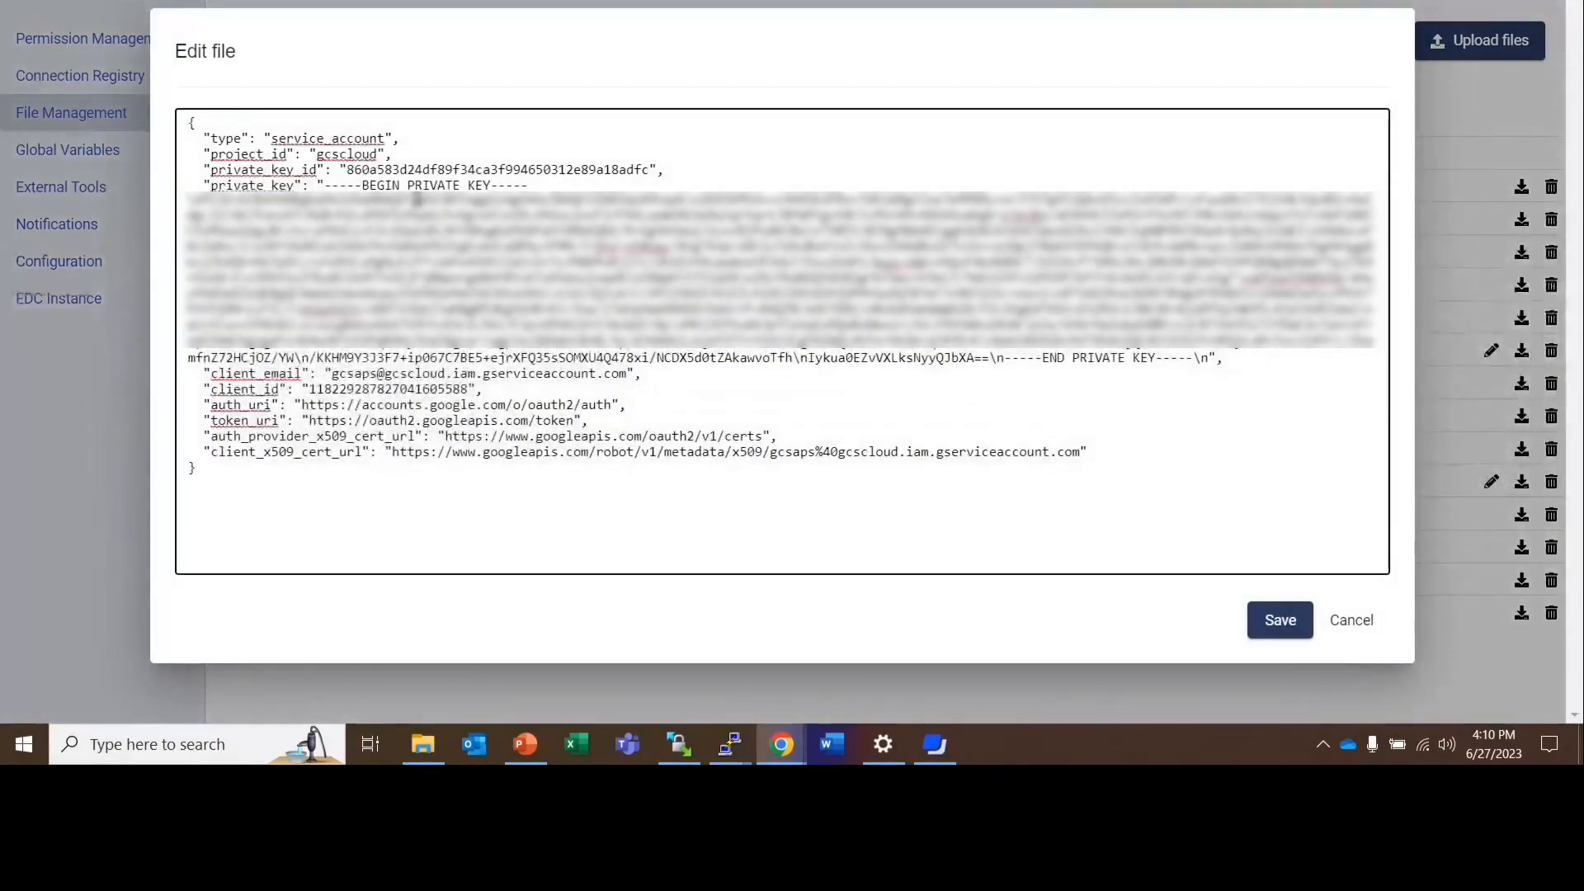
pyautogui.moveTo(211, 141); pyautogui.dragTo(338, 142)
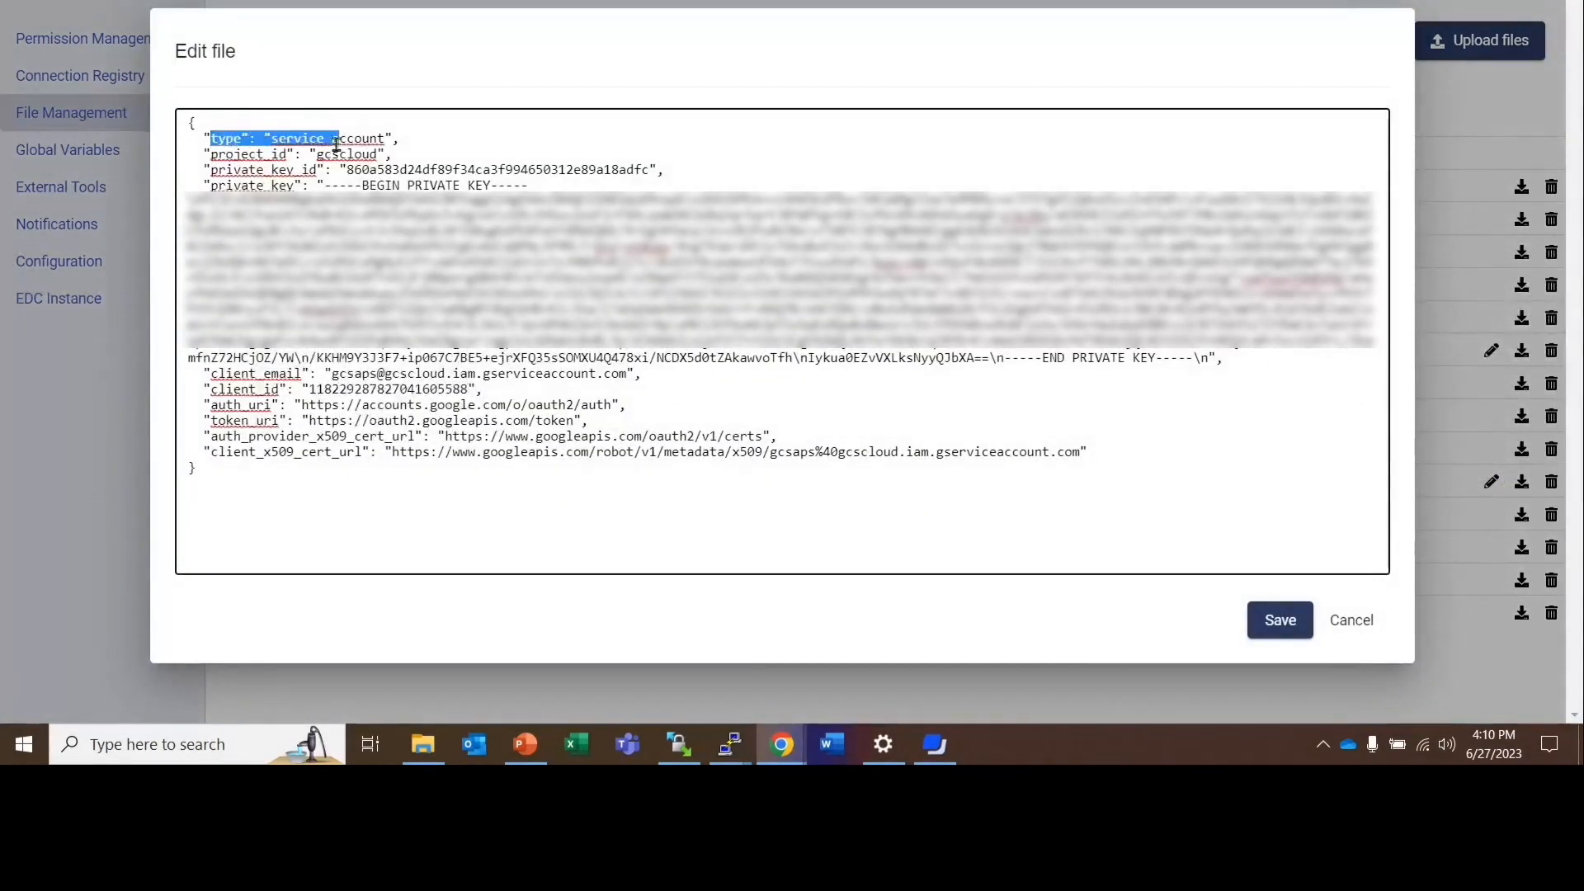
pyautogui.moveTo(211, 155); pyautogui.dragTo(317, 172)
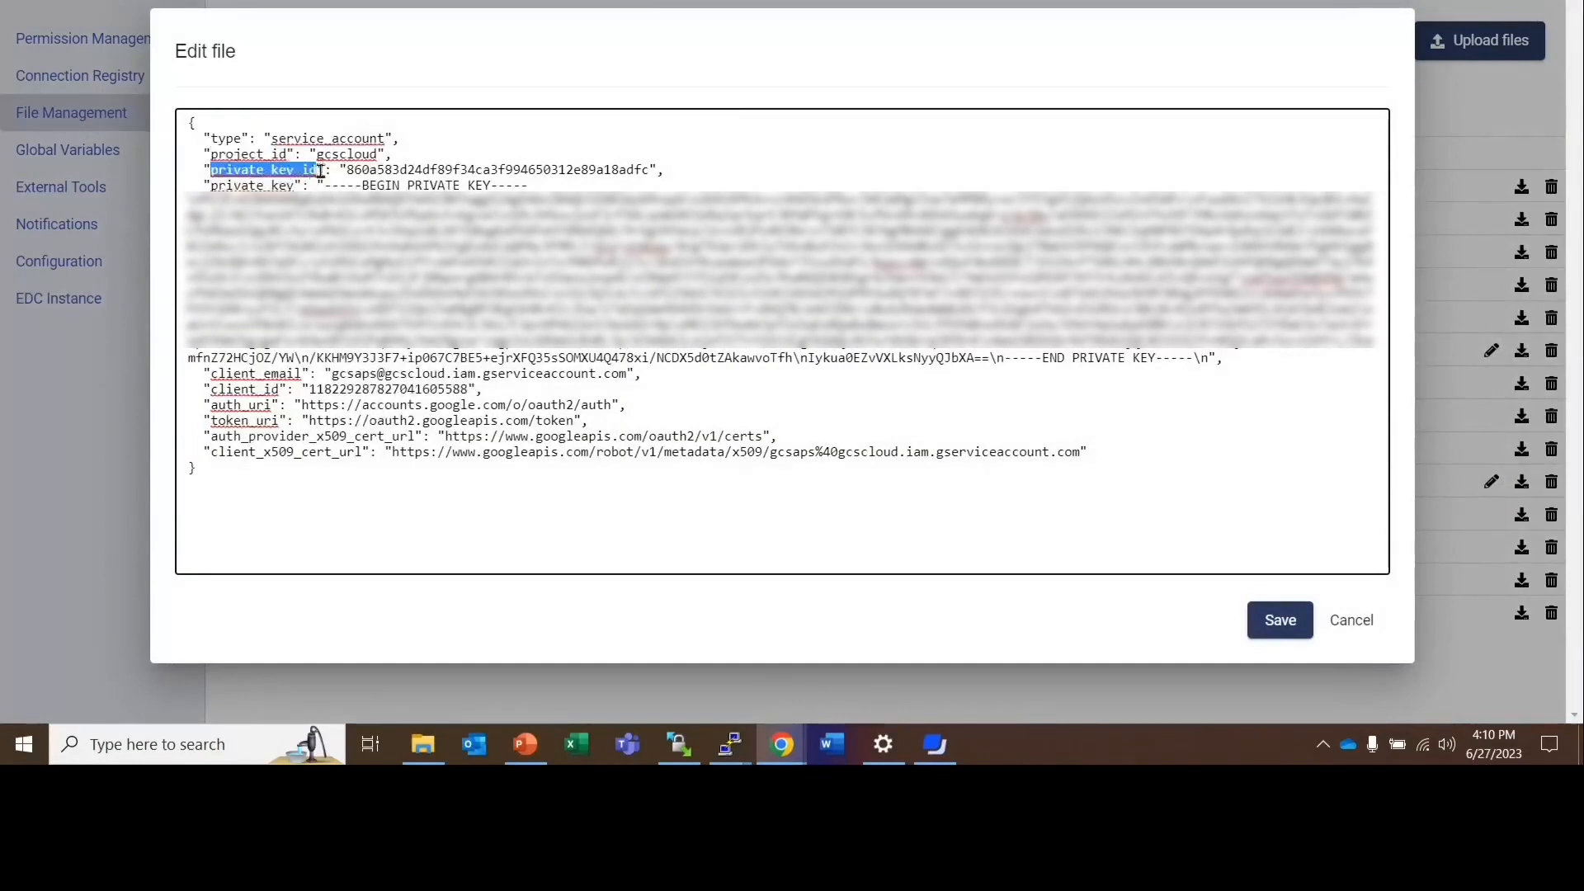
pyautogui.moveTo(214, 186); pyautogui.dragTo(512, 186)
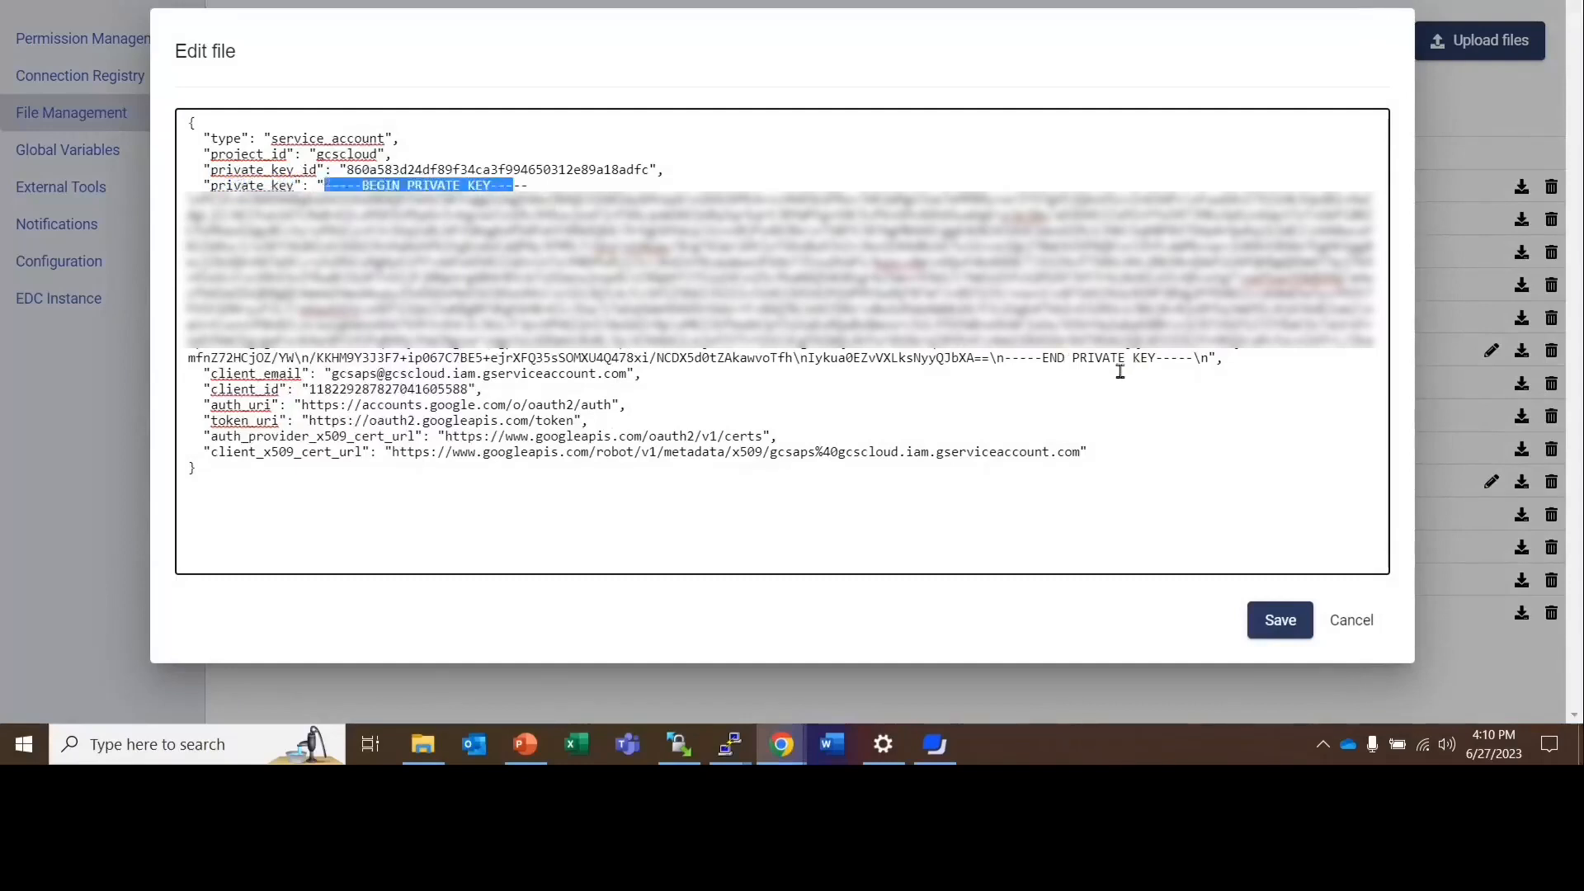
pyautogui.moveTo(1045, 359); pyautogui.dragTo(1196, 359)
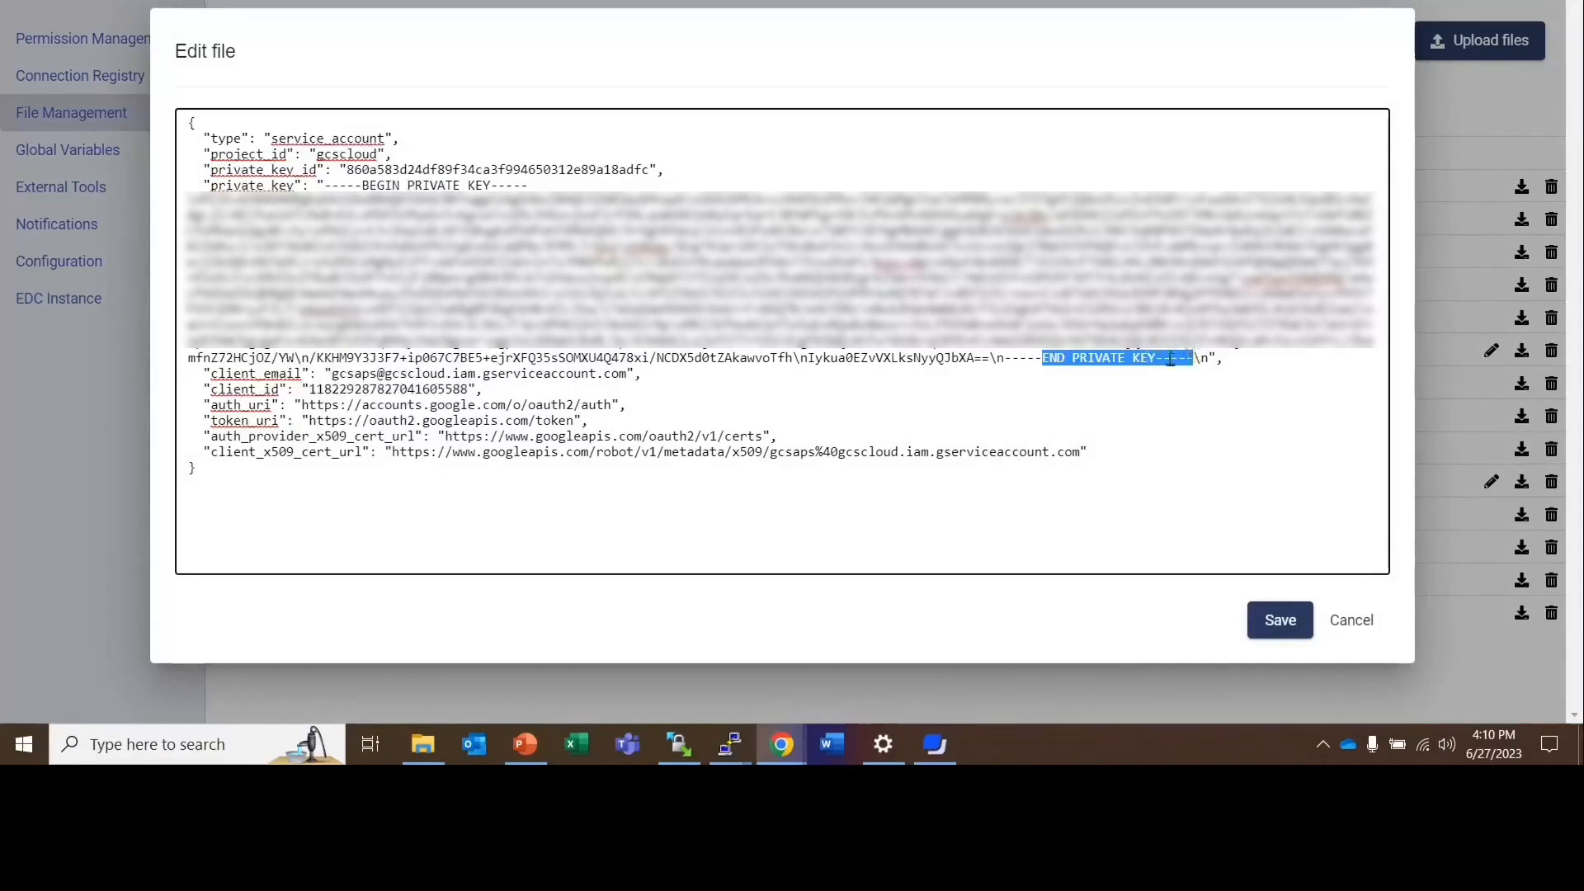
pyautogui.click(499, 376)
pyautogui.moveTo(308, 375); pyautogui.dragTo(398, 441)
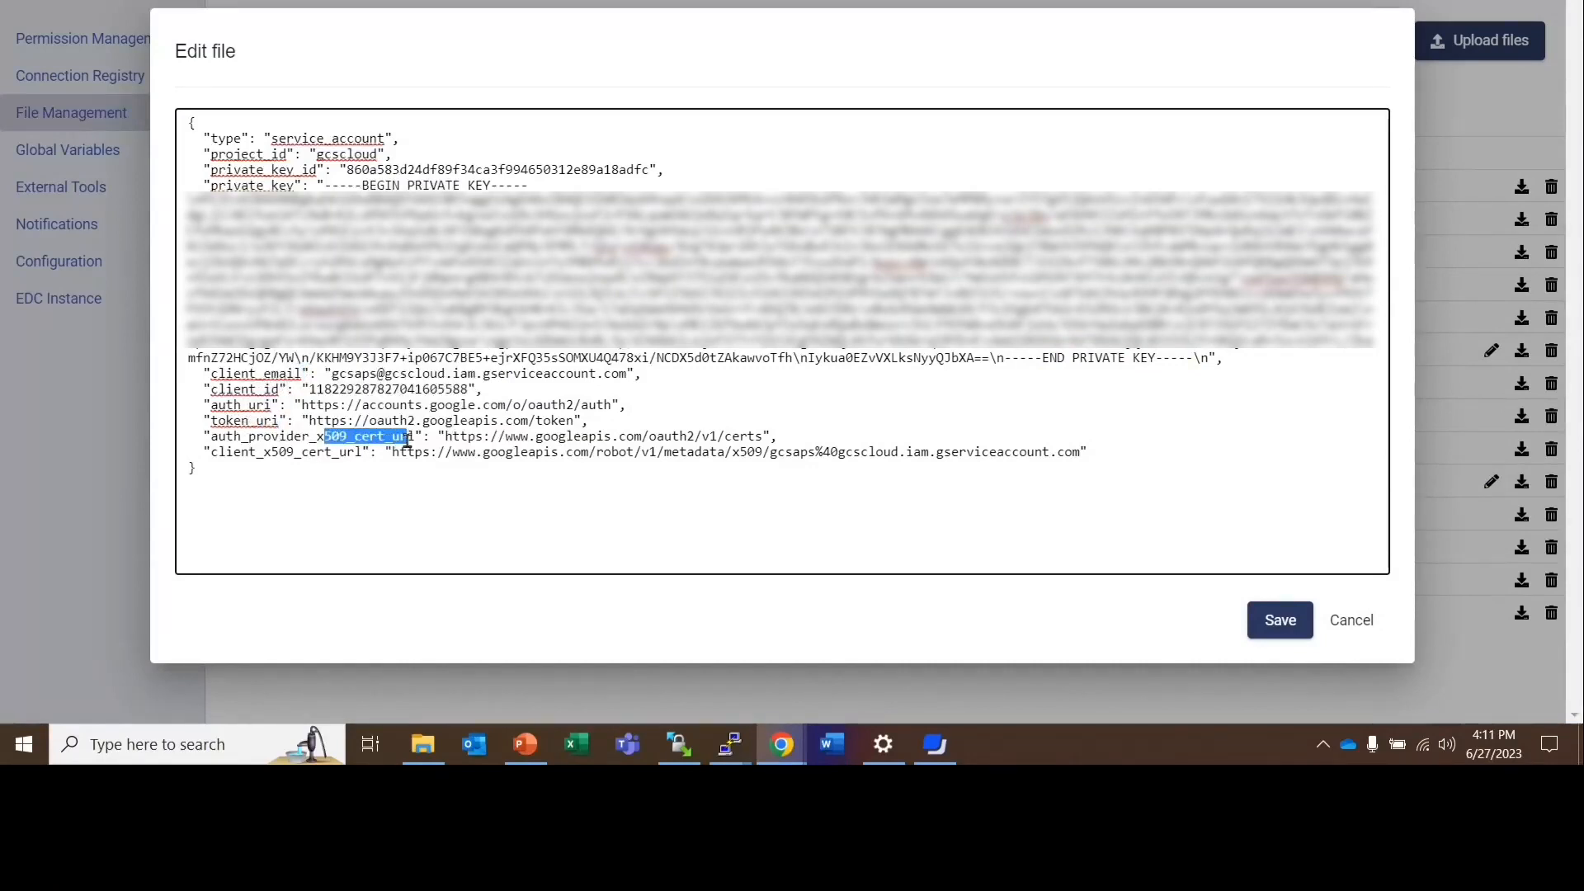
pyautogui.moveTo(325, 453); pyautogui.dragTo(361, 453)
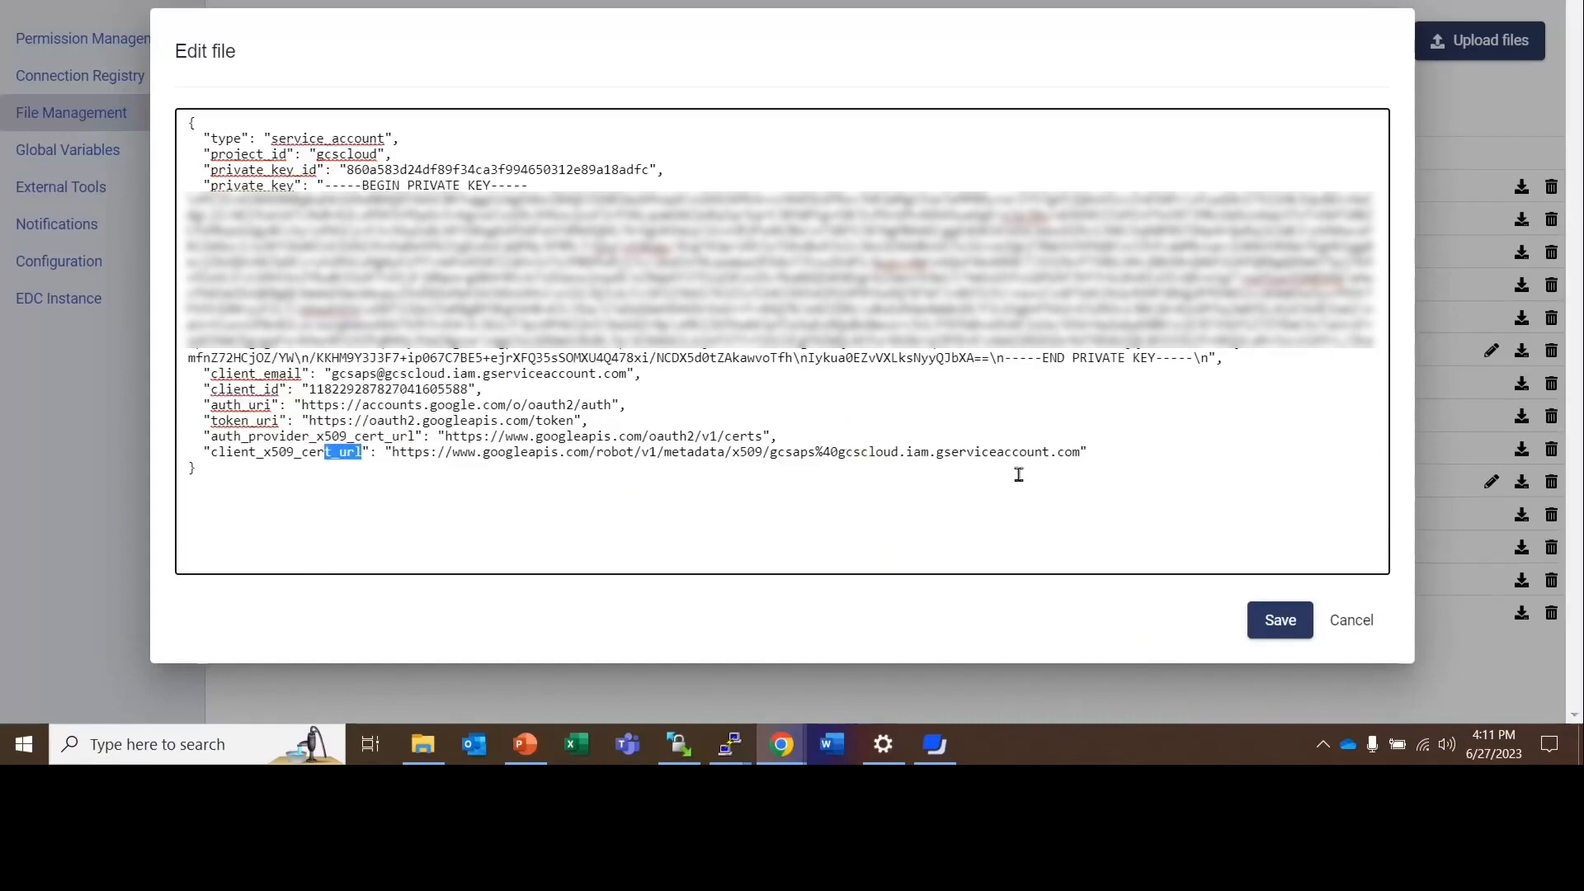
pyautogui.click(1347, 626)
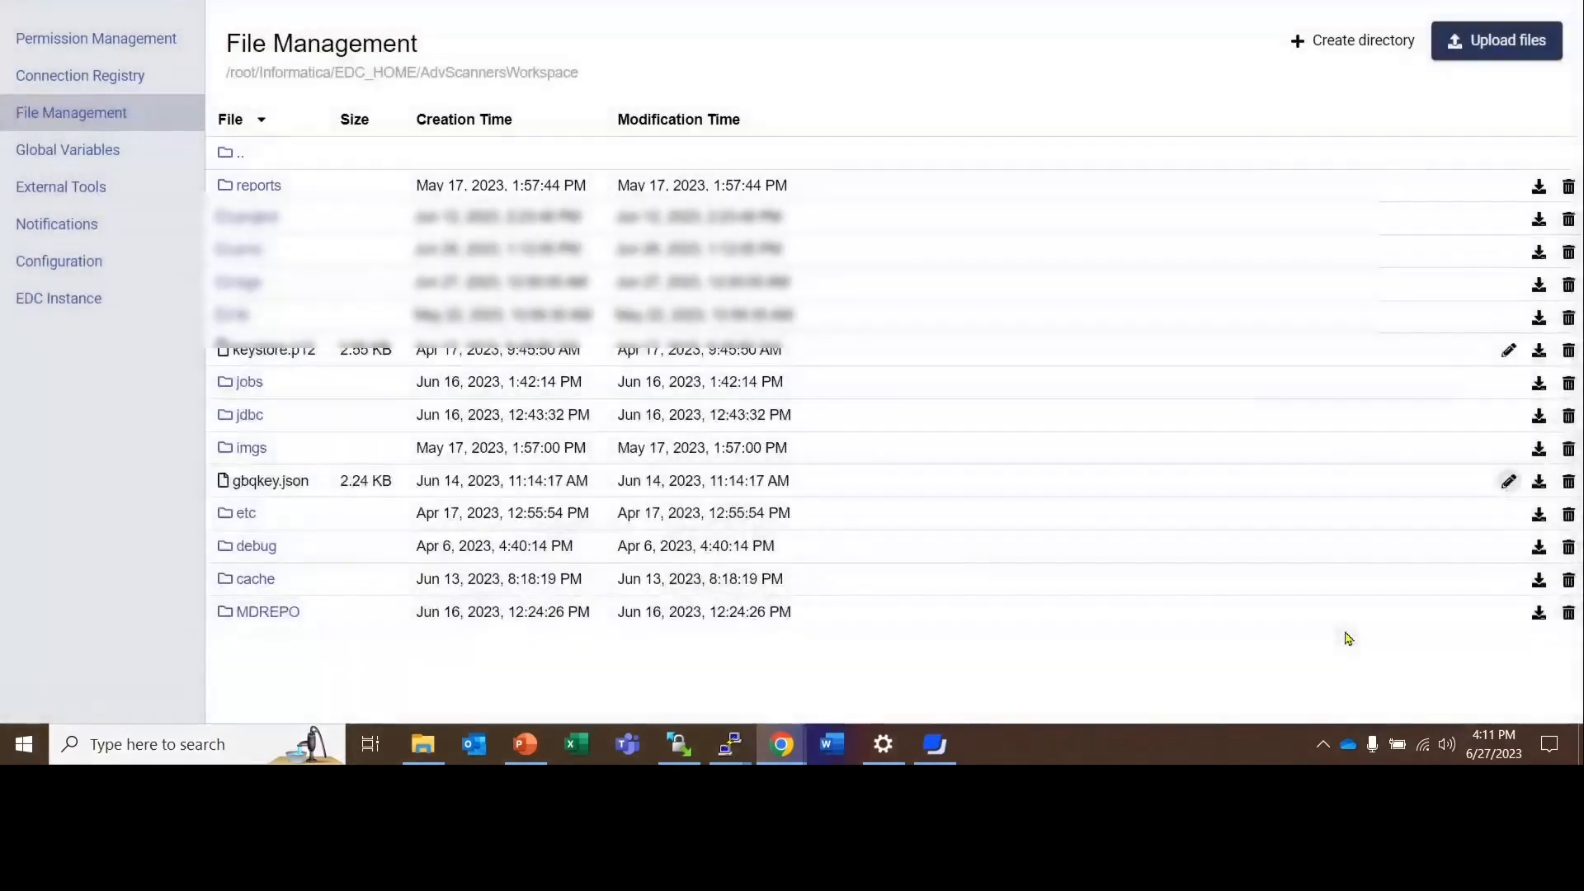
# Step: Test the db_gbq entry of gbq_host in the connection registry, review the test status and driver, and dismiss the results
pyautogui.click(98, 83)
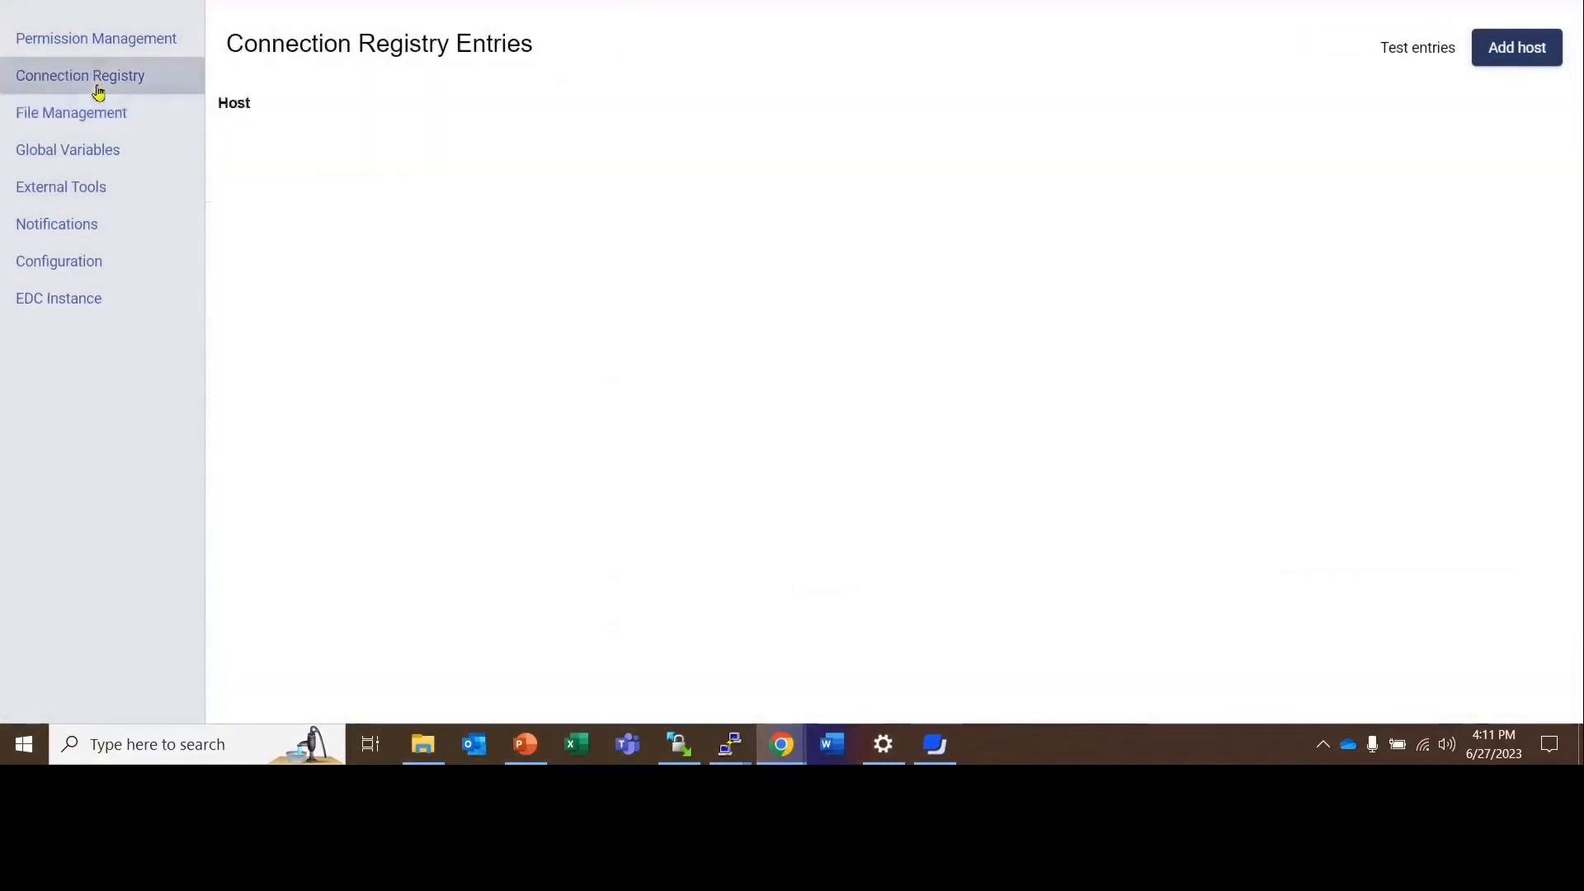
pyautogui.click(263, 161)
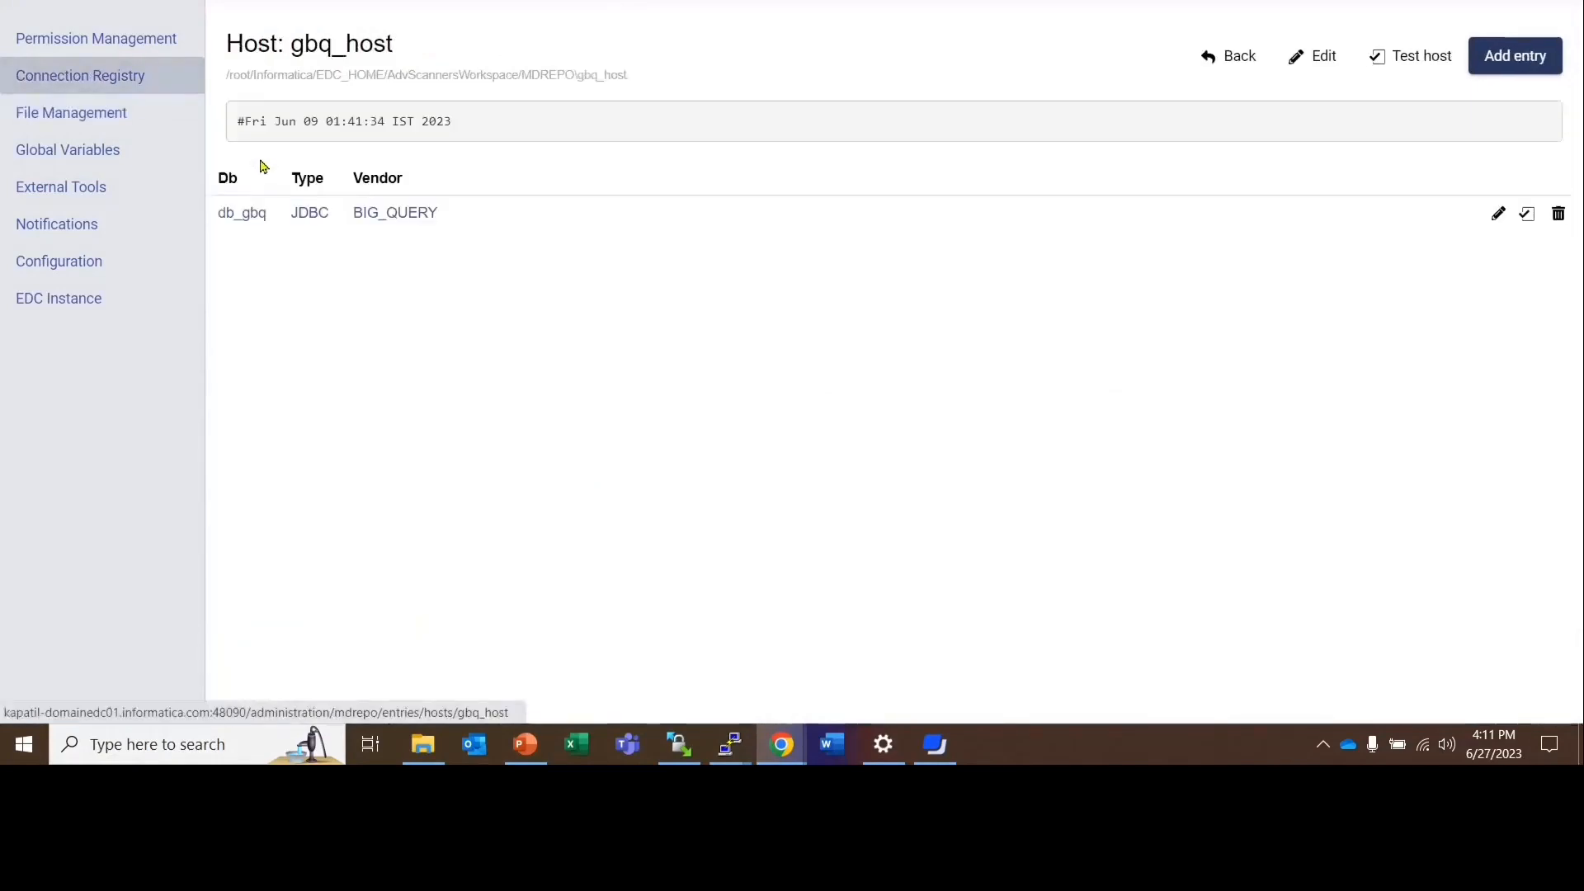
pyautogui.click(250, 216)
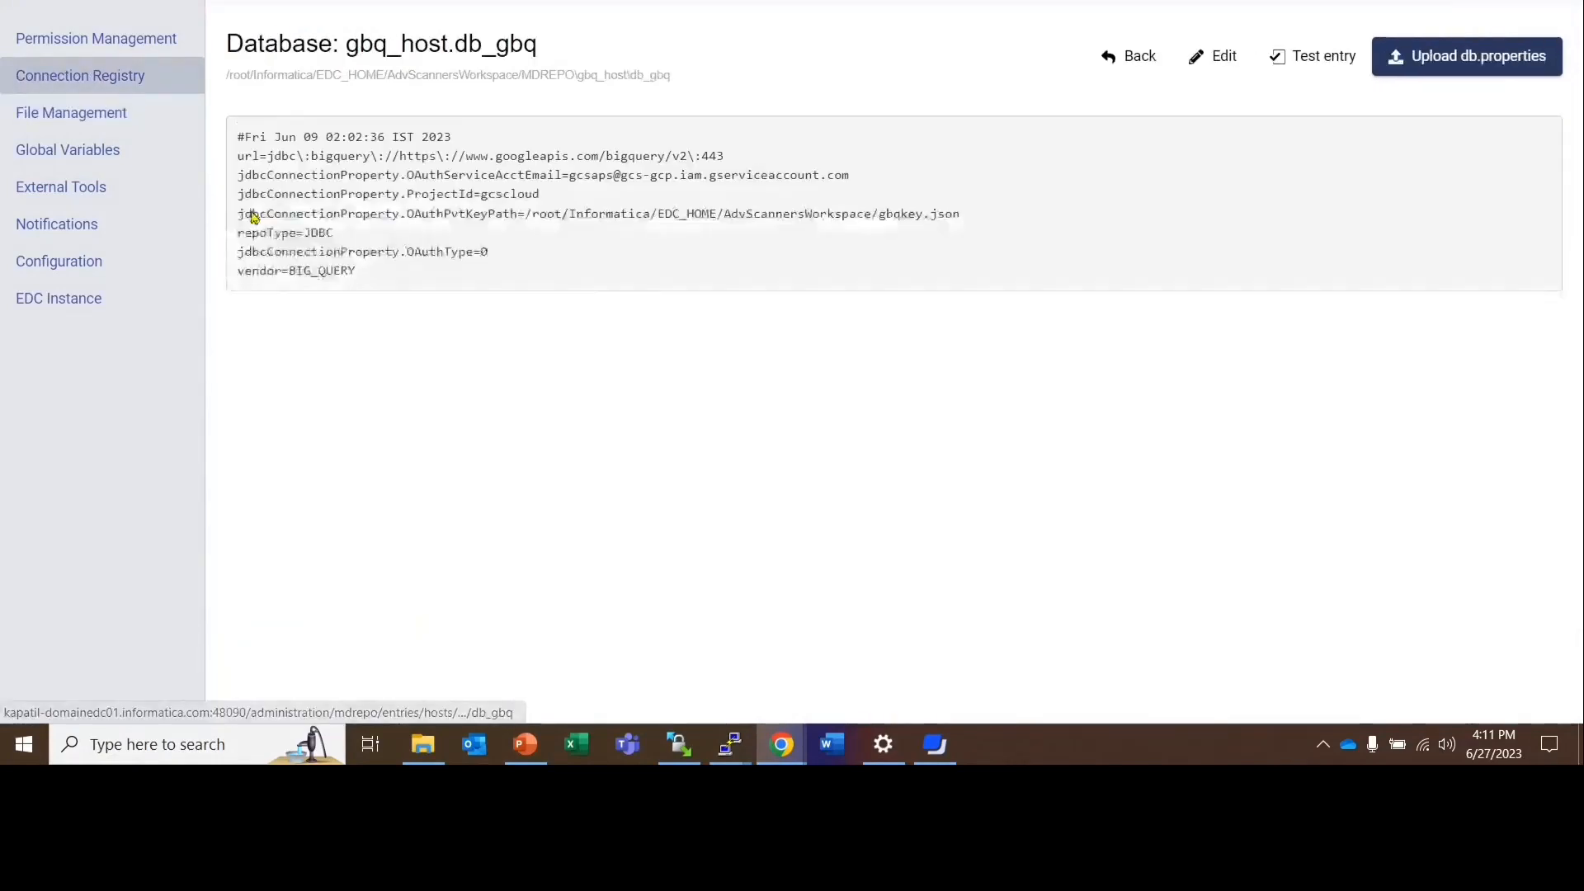
pyautogui.click(1329, 71)
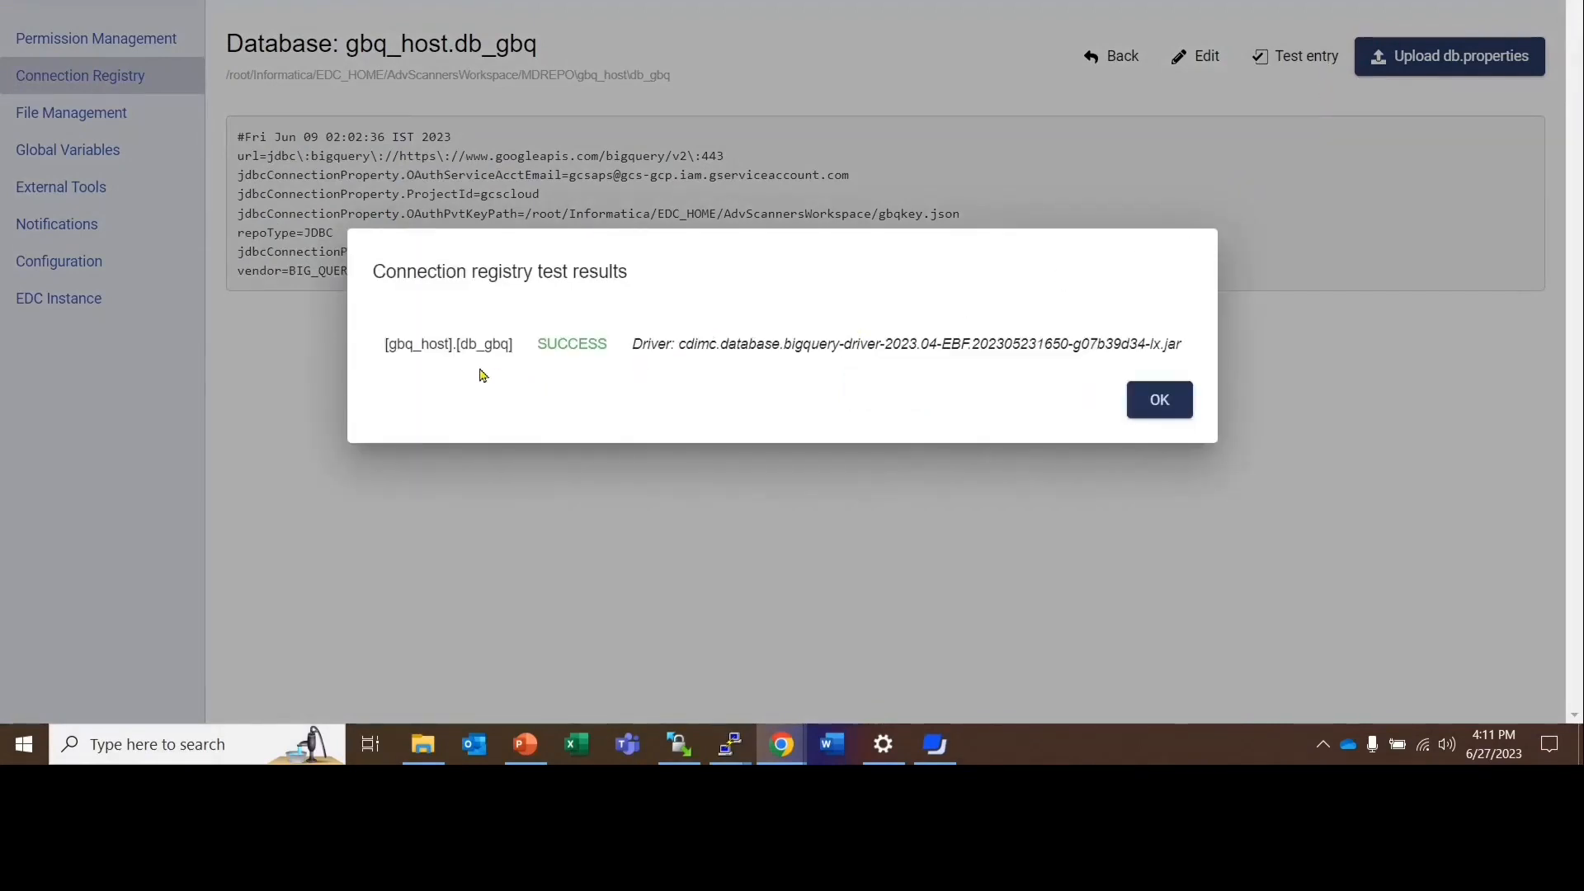
pyautogui.moveTo(548, 354); pyautogui.dragTo(591, 352)
pyautogui.moveTo(792, 346); pyautogui.dragTo(951, 368)
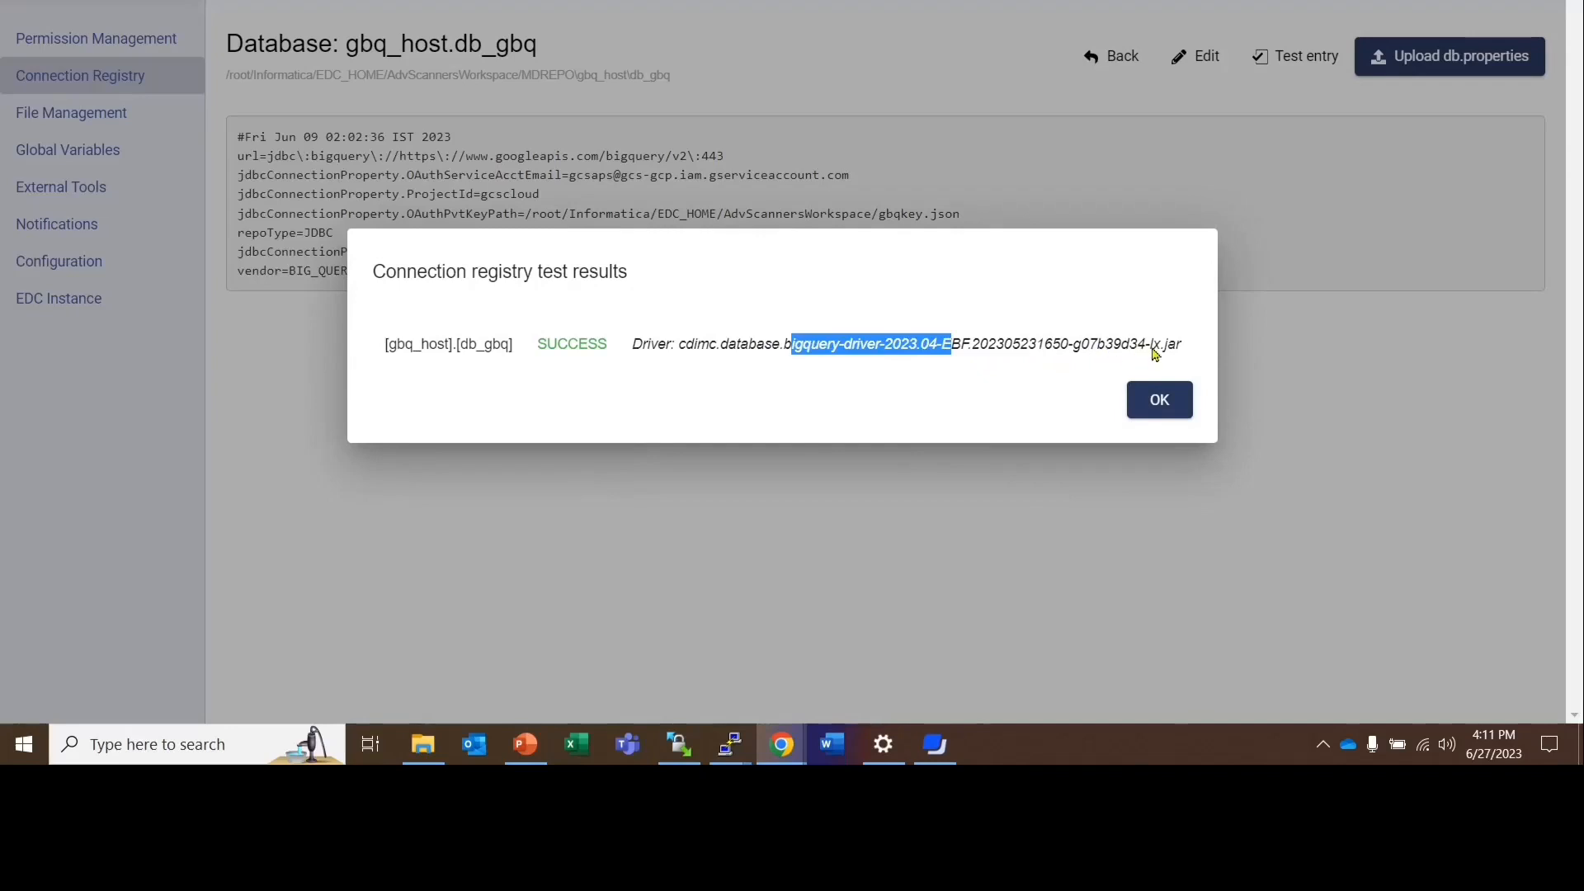
pyautogui.moveTo(1153, 350); pyautogui.dragTo(1037, 350)
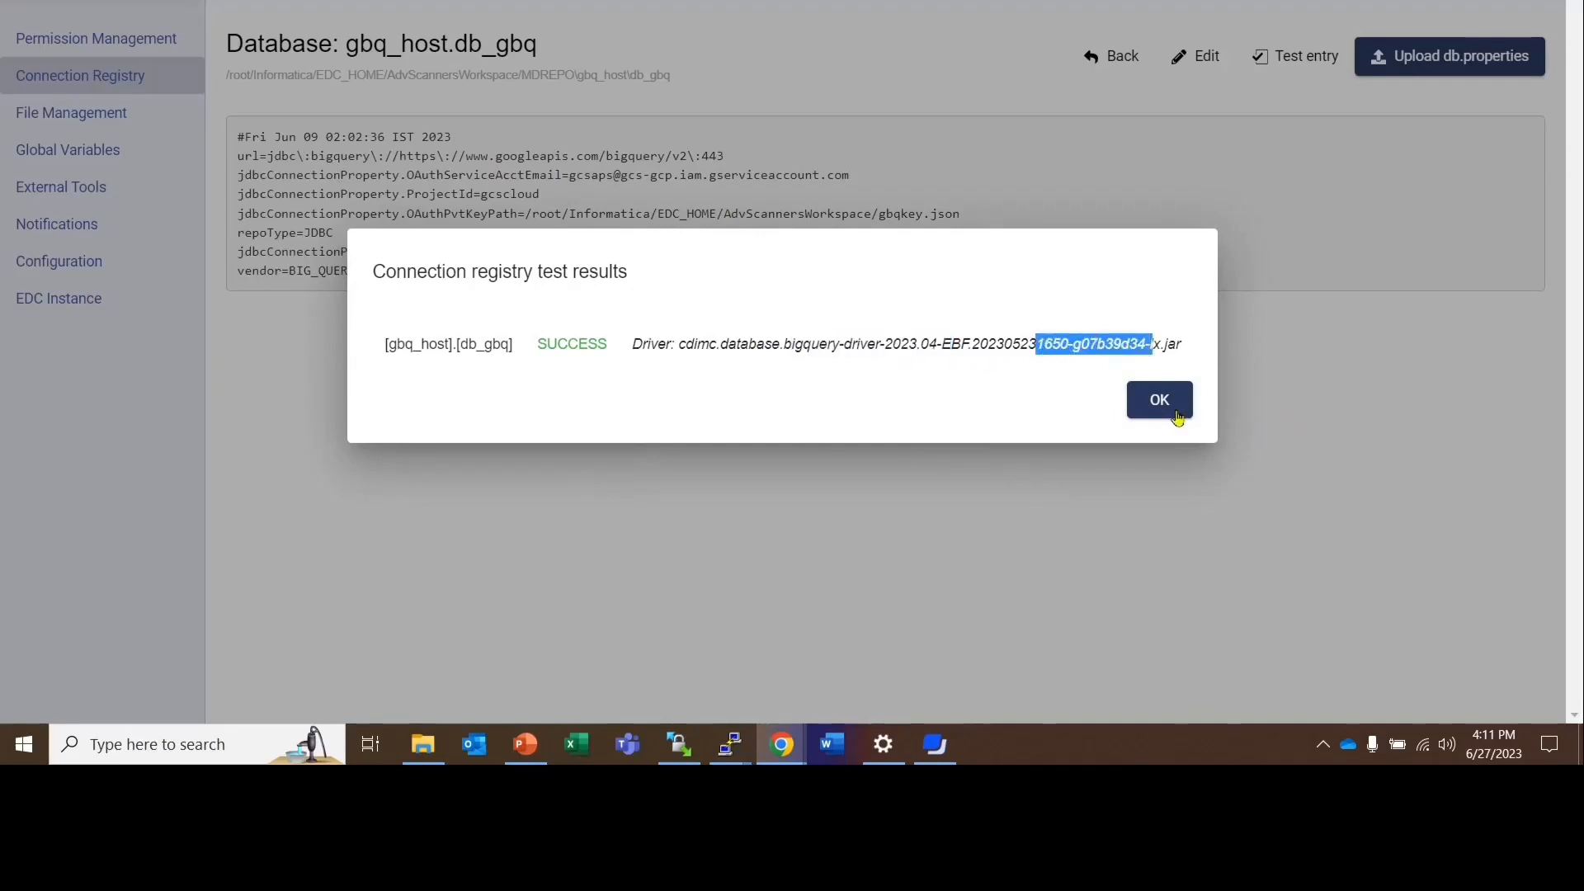
pyautogui.click(1178, 419)
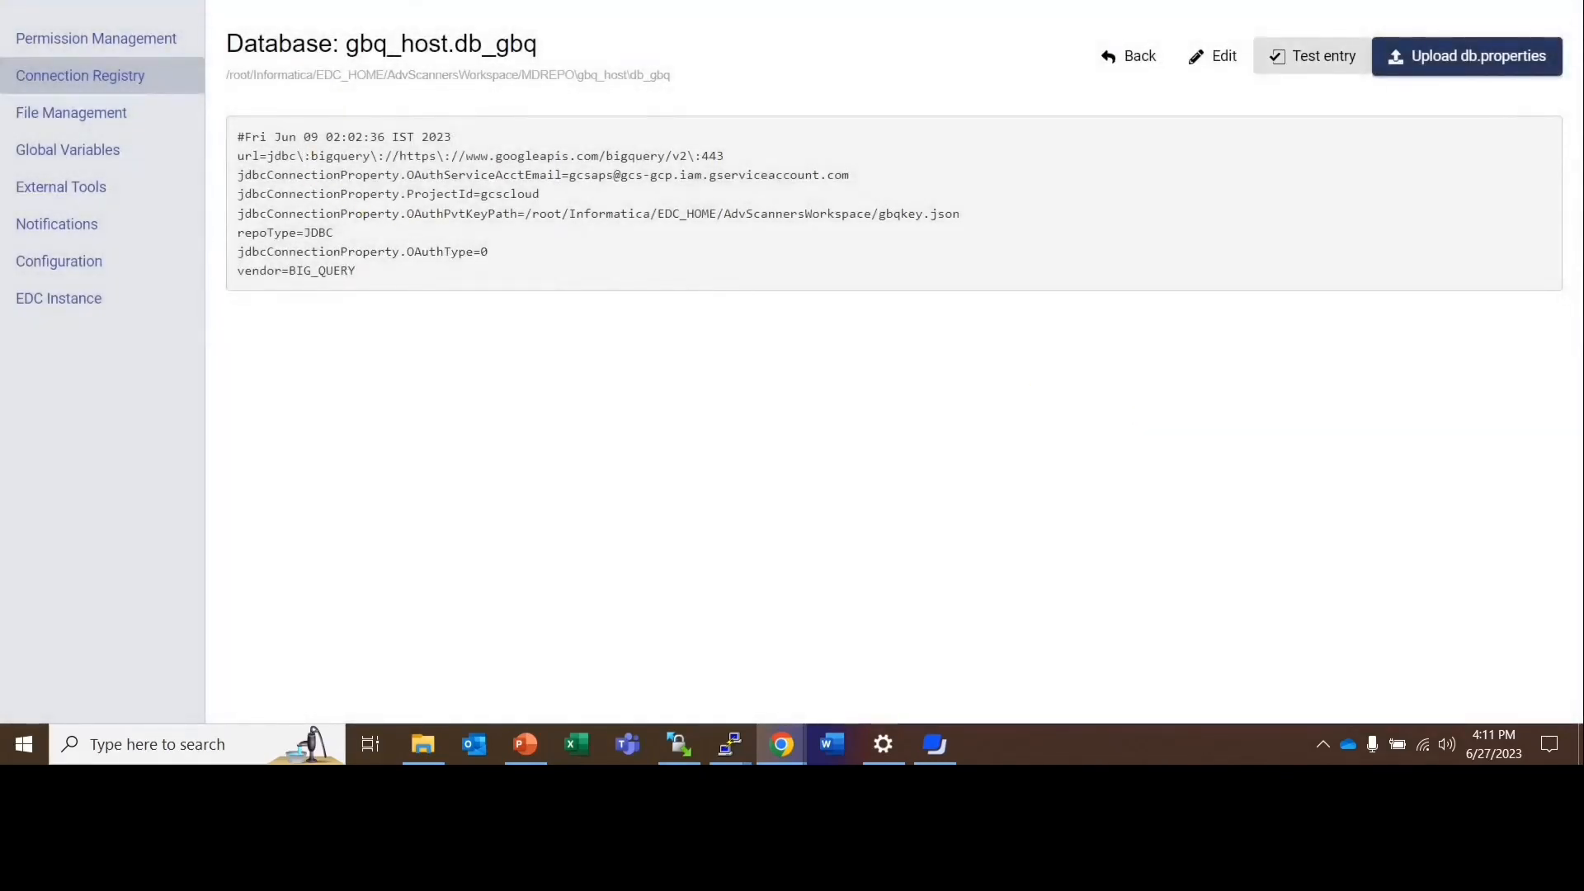
# Step: Open the Sample_GBQ project, view its blank new MetaDex configuration form and leave it without saving
pyautogui.click(396, 0)
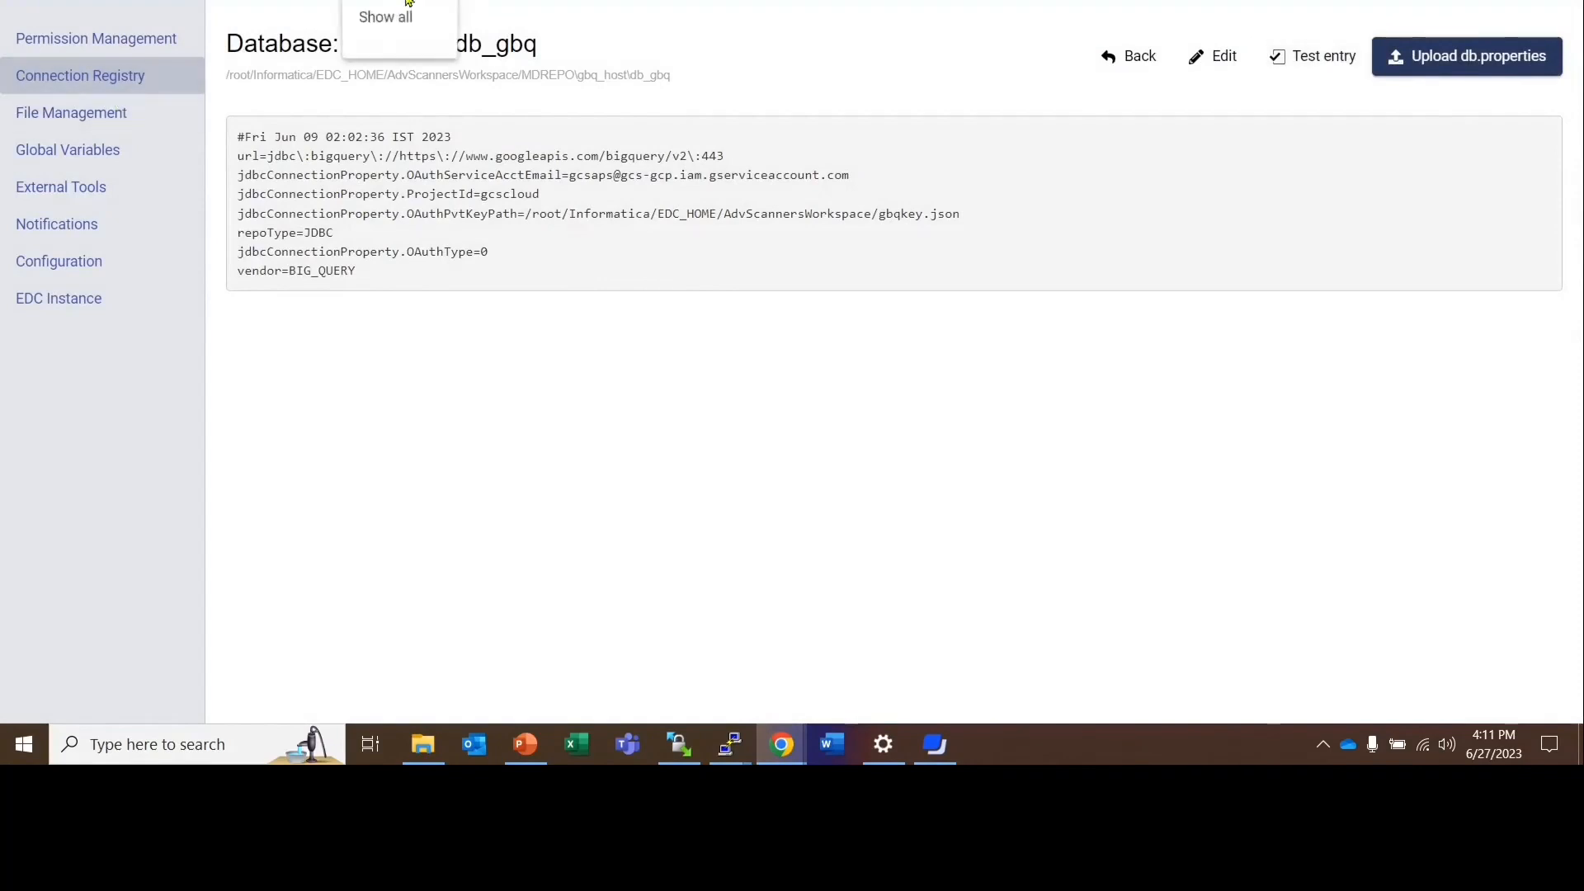
pyautogui.click(414, 184)
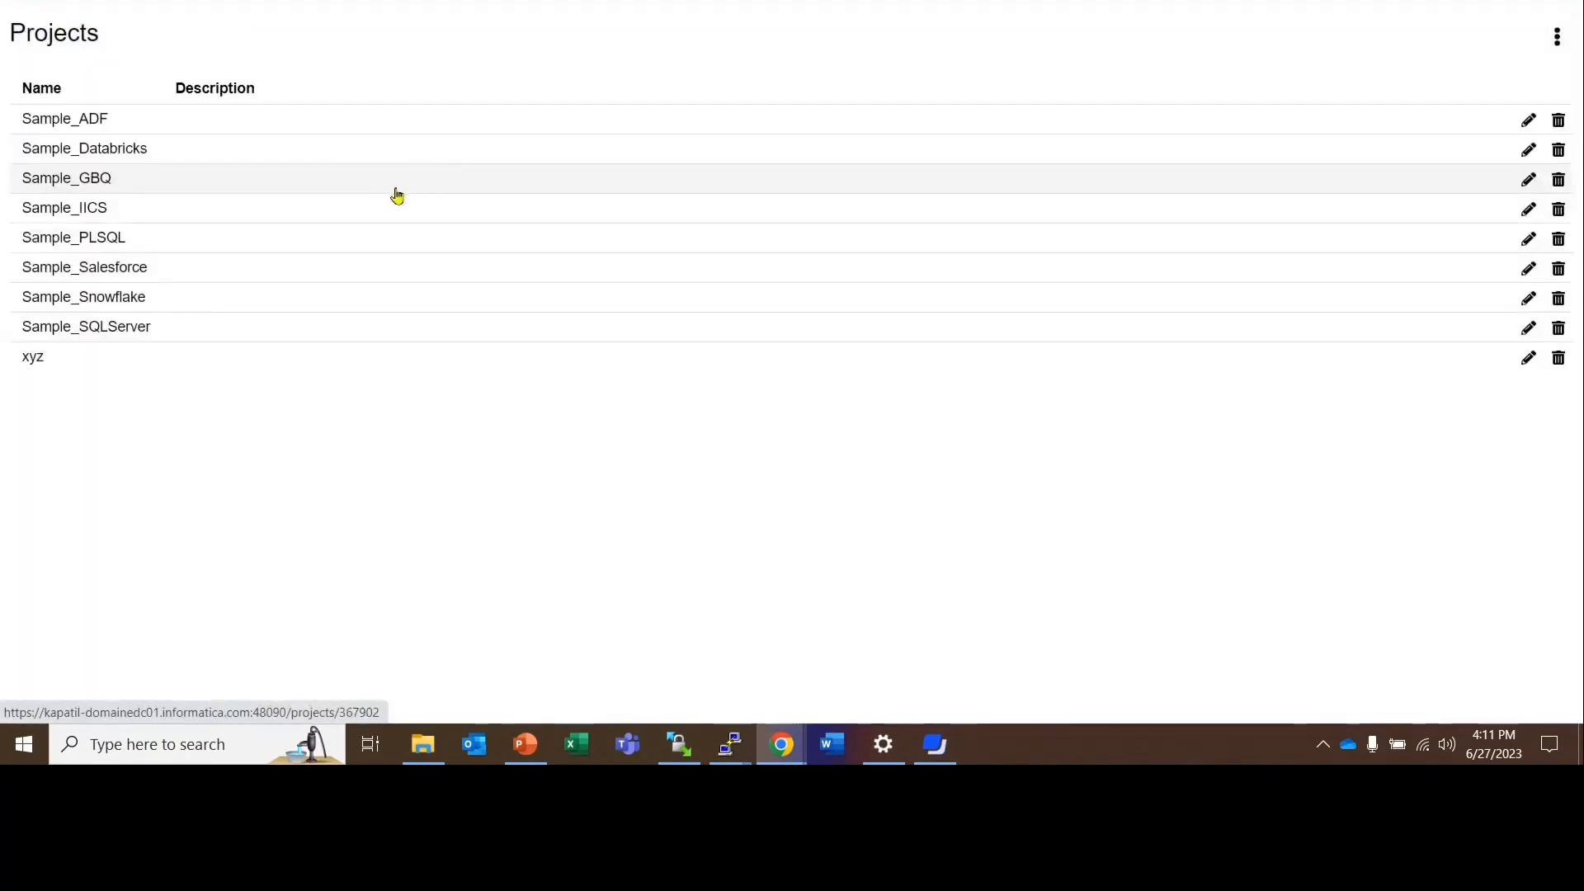
pyautogui.click(116, 183)
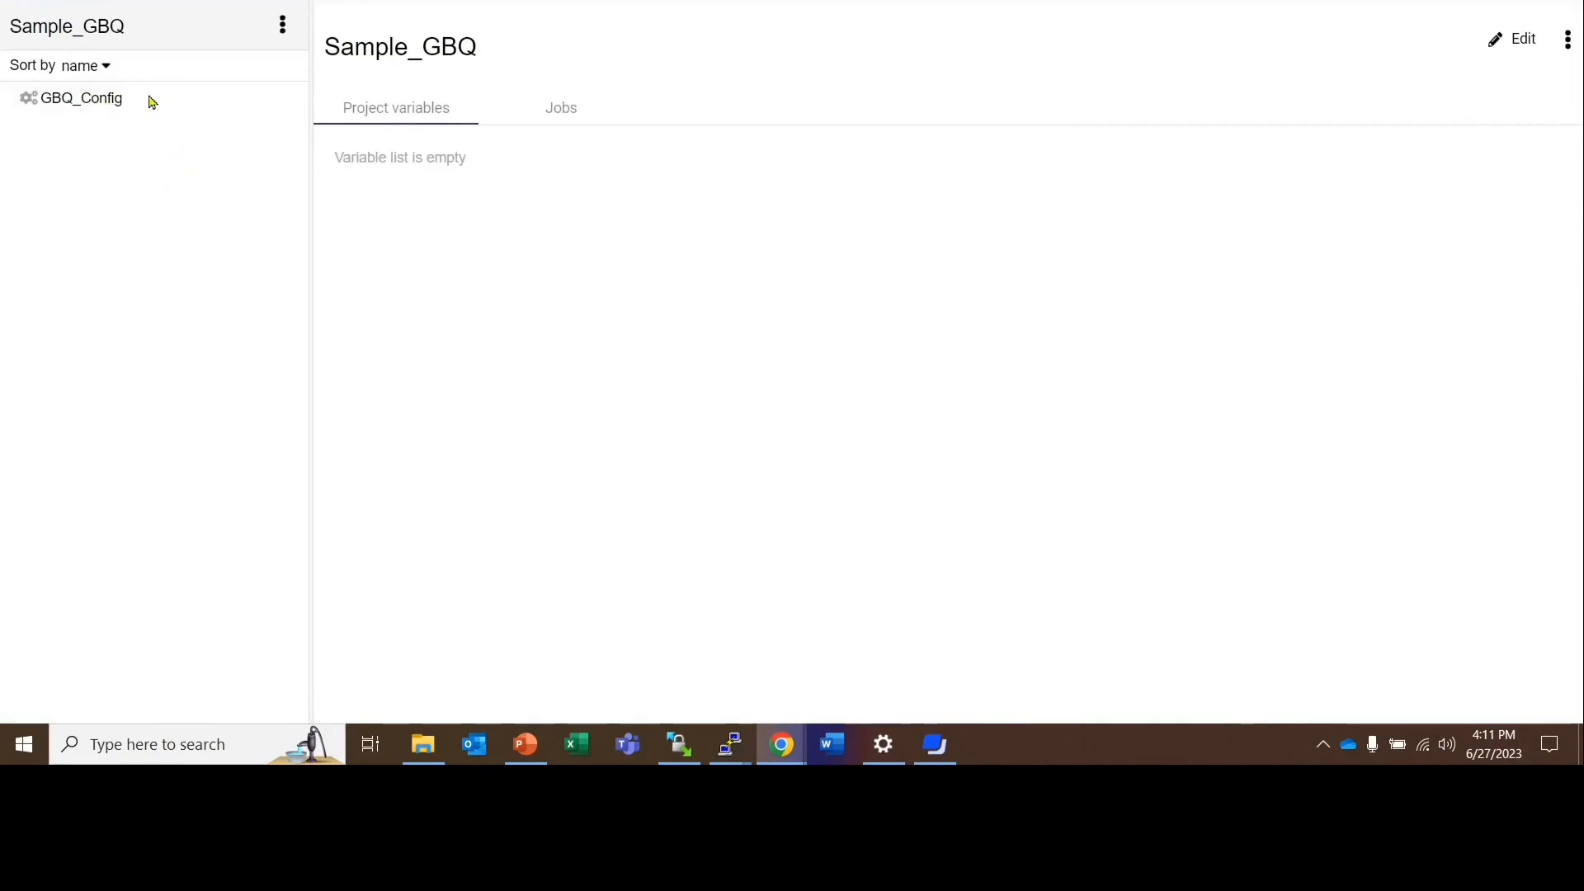
pyautogui.click(283, 24)
pyautogui.moveTo(336, 64)
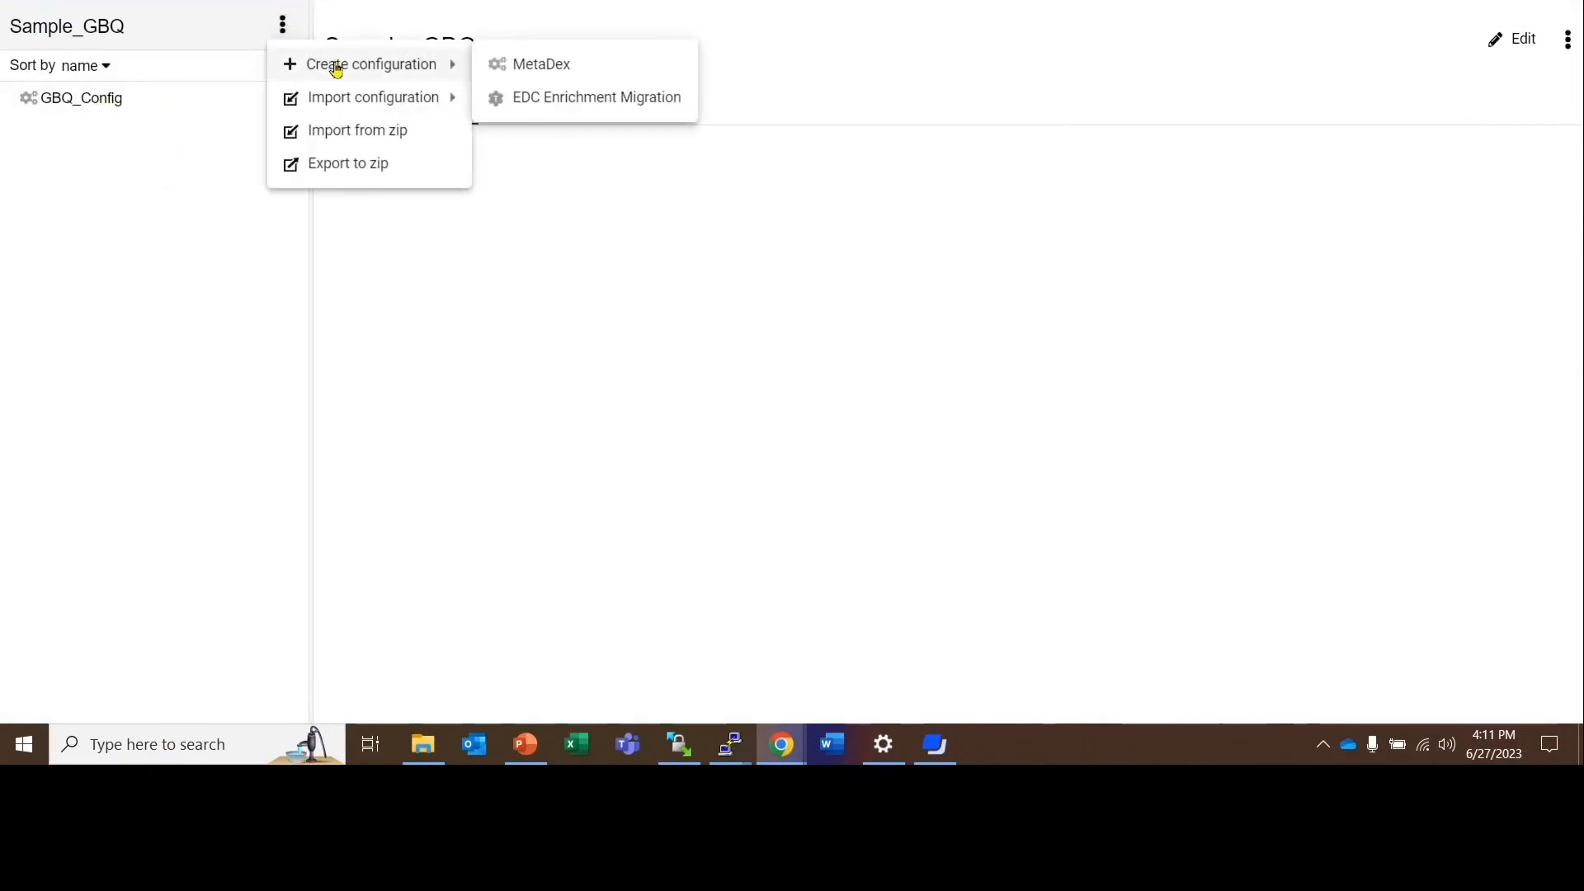
pyautogui.click(542, 71)
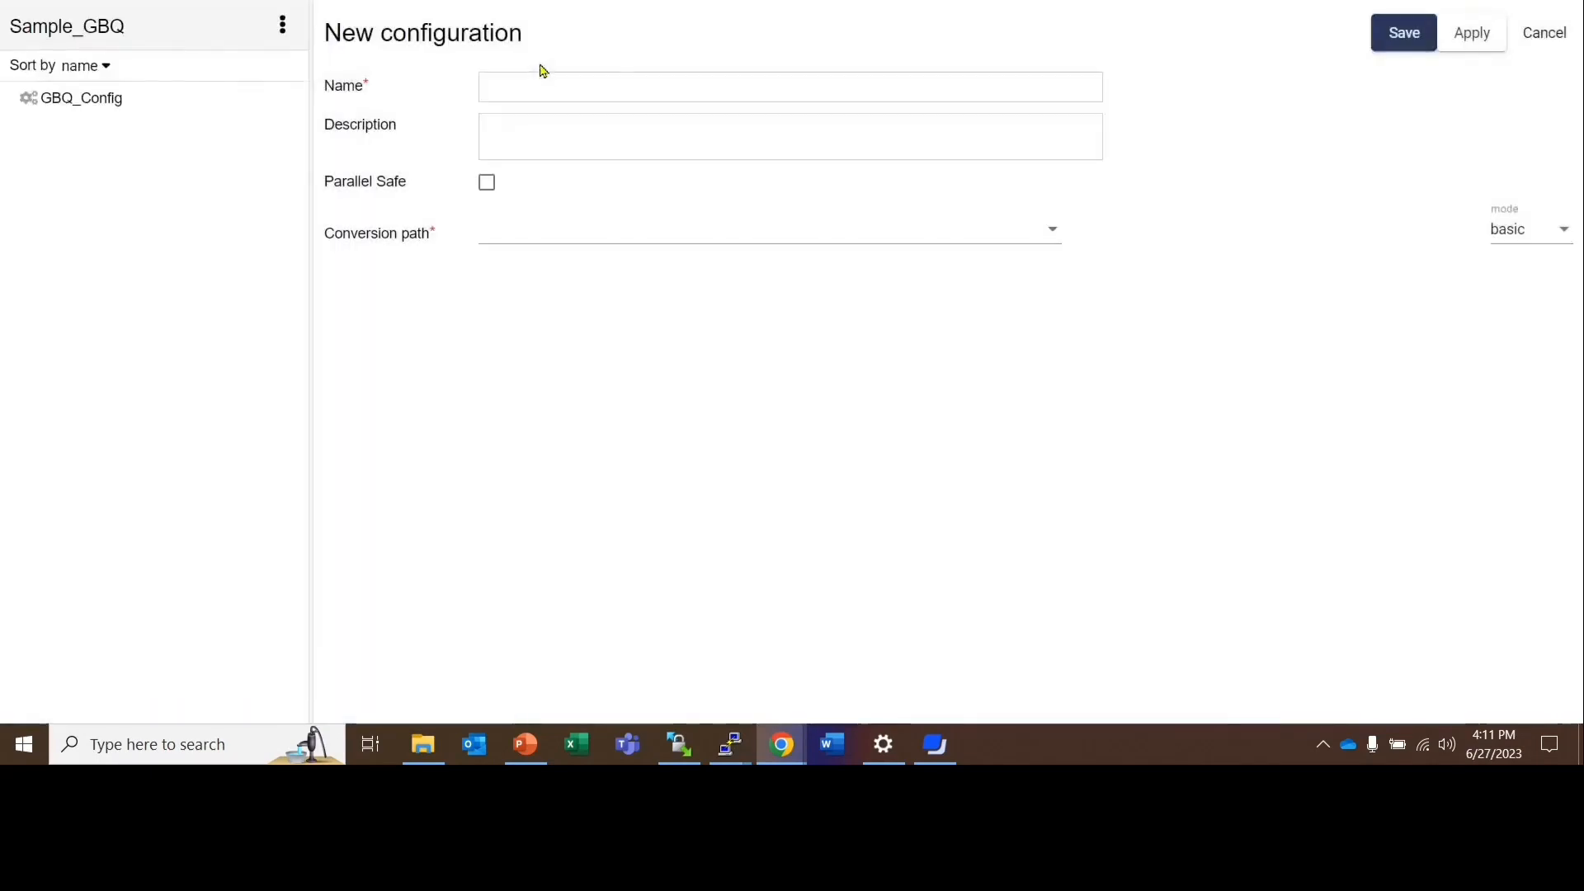
pyautogui.click(1540, 48)
# Step: Open the GBQ_Config configuration and show its Database object reader settings
pyautogui.click(83, 98)
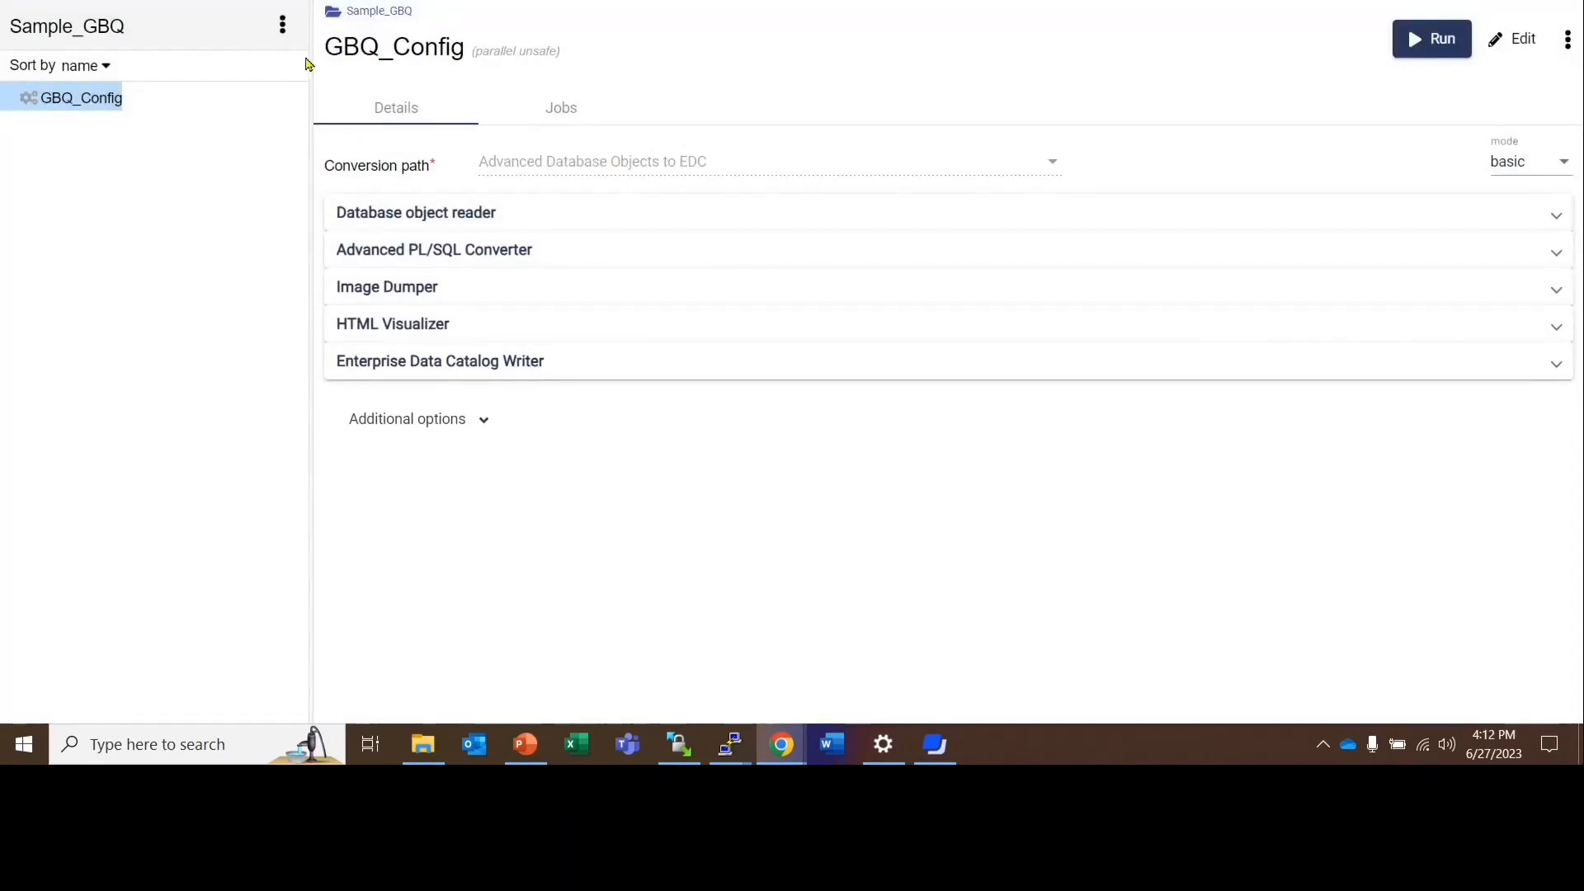
pyautogui.moveTo(328, 55); pyautogui.dragTo(467, 60)
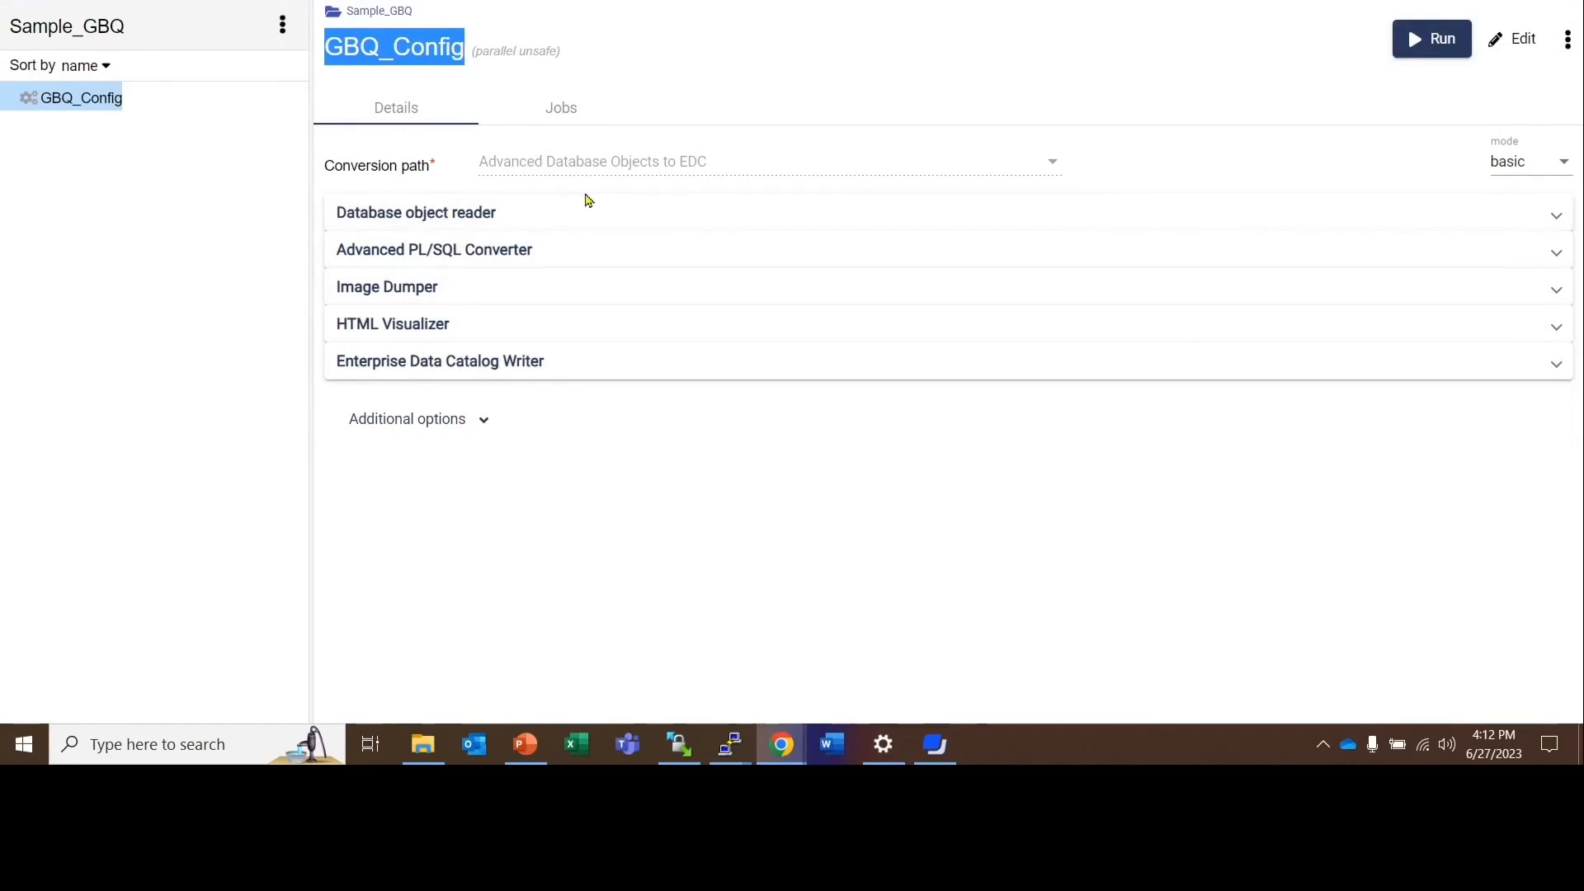
pyautogui.click(665, 219)
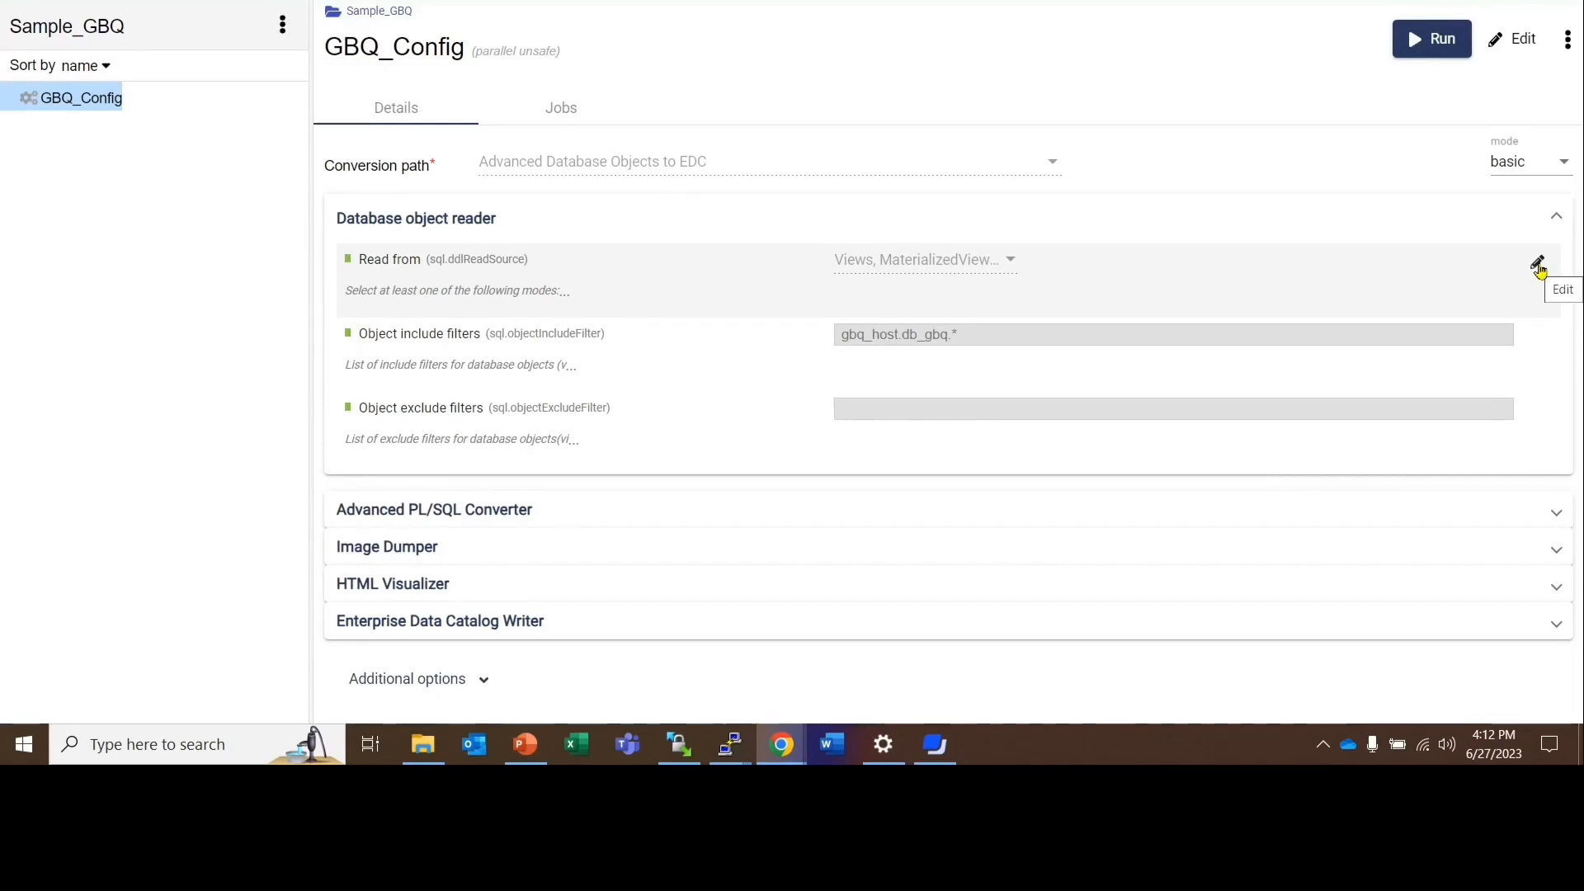
# Step: Look through the available modes of the Read from parameter and leave it without saving
pyautogui.click(1539, 266)
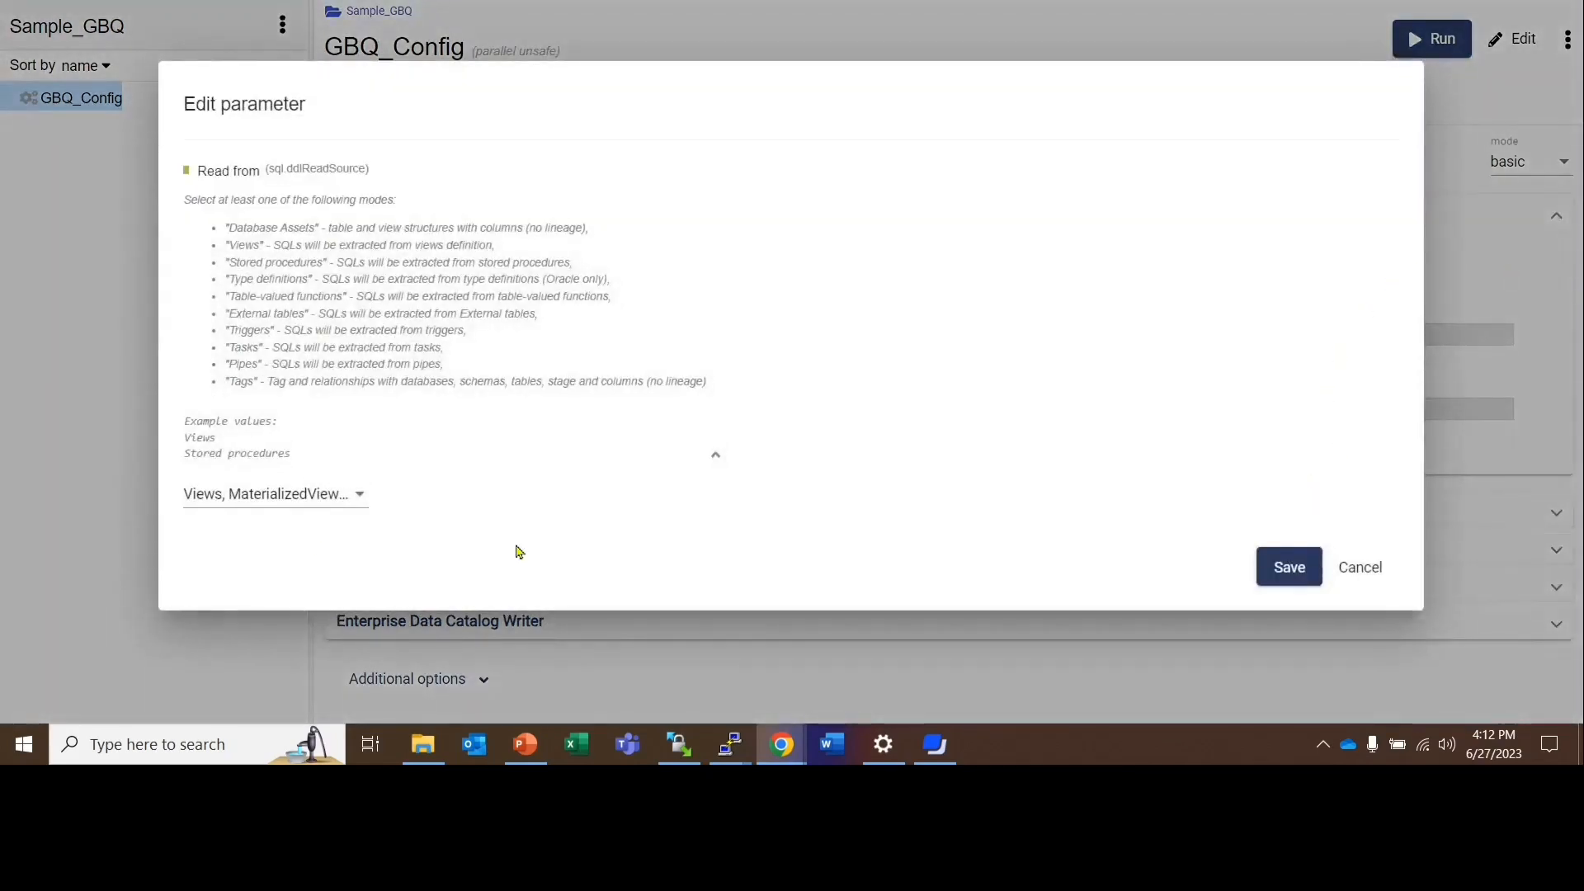
pyautogui.click(317, 502)
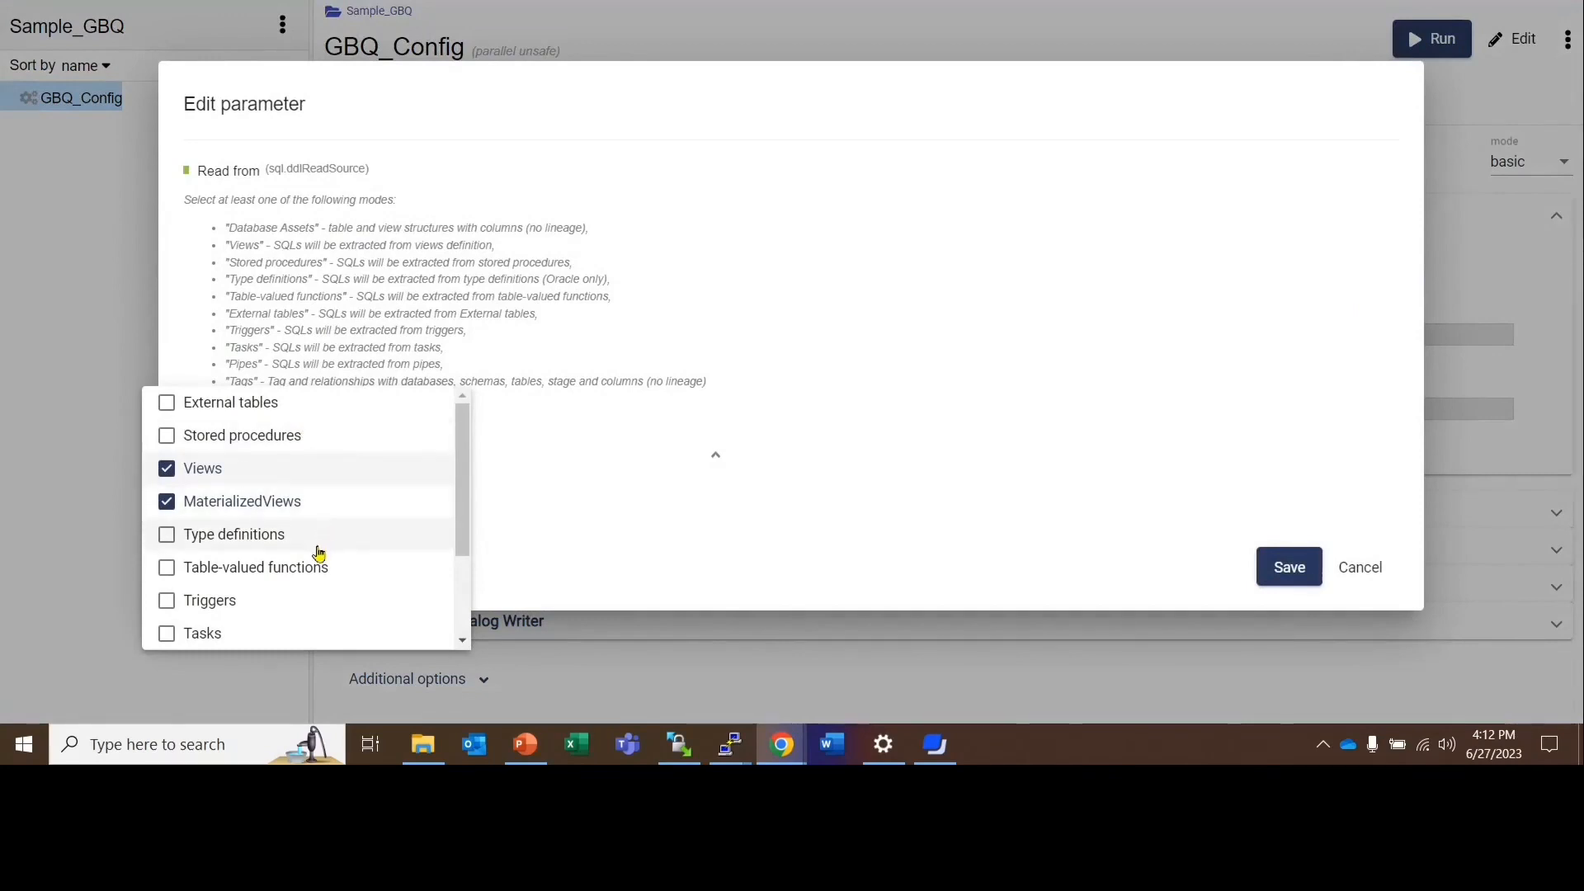
pyautogui.scroll(-2, 319, 553)
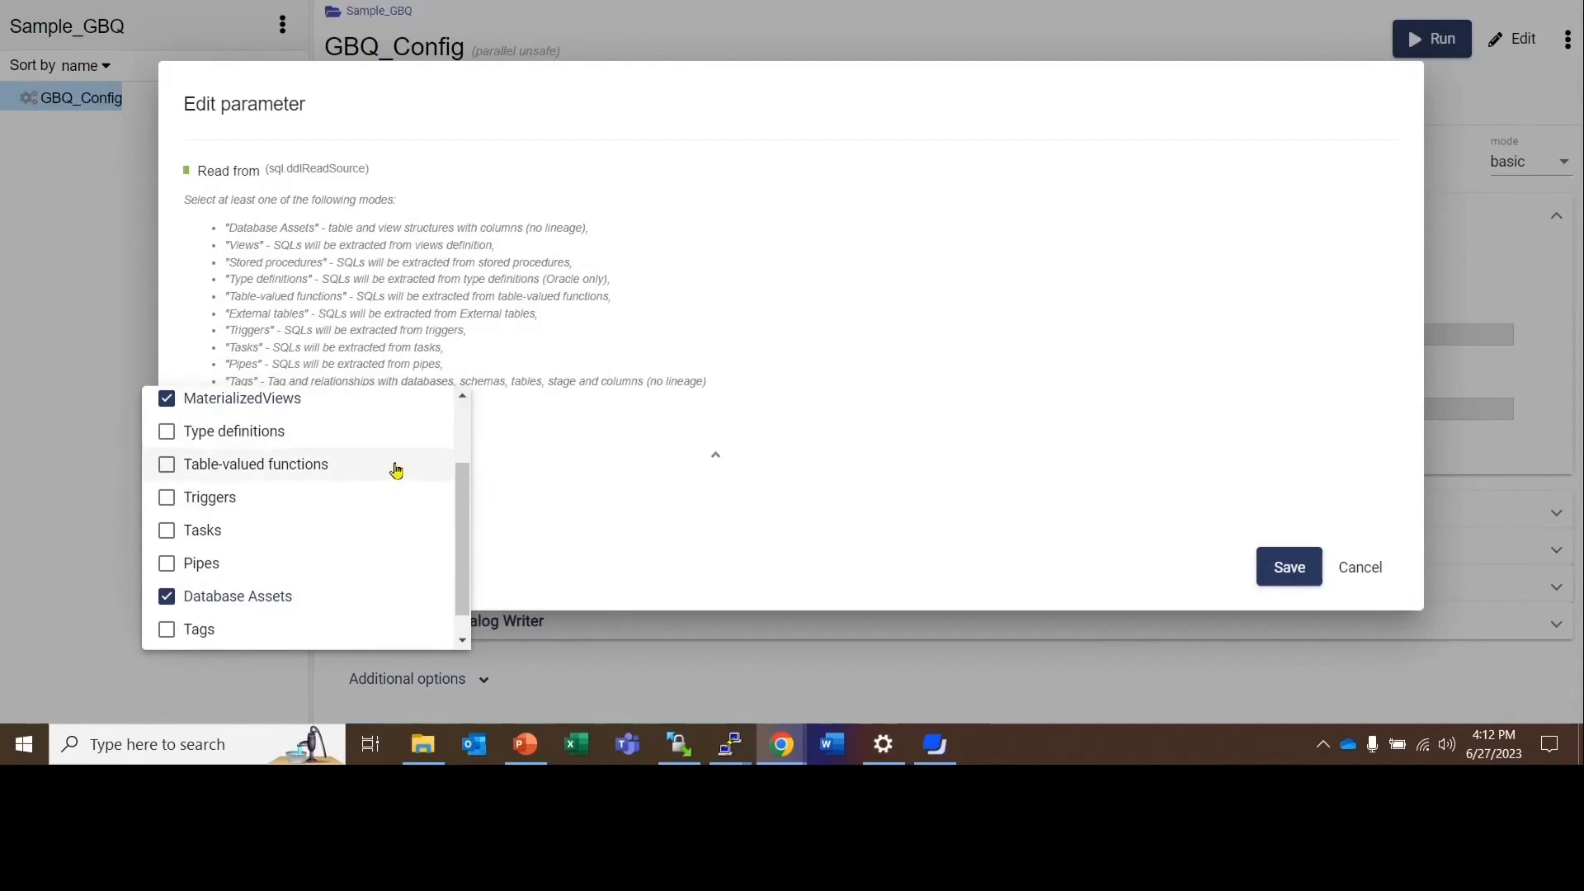
pyautogui.click(714, 415)
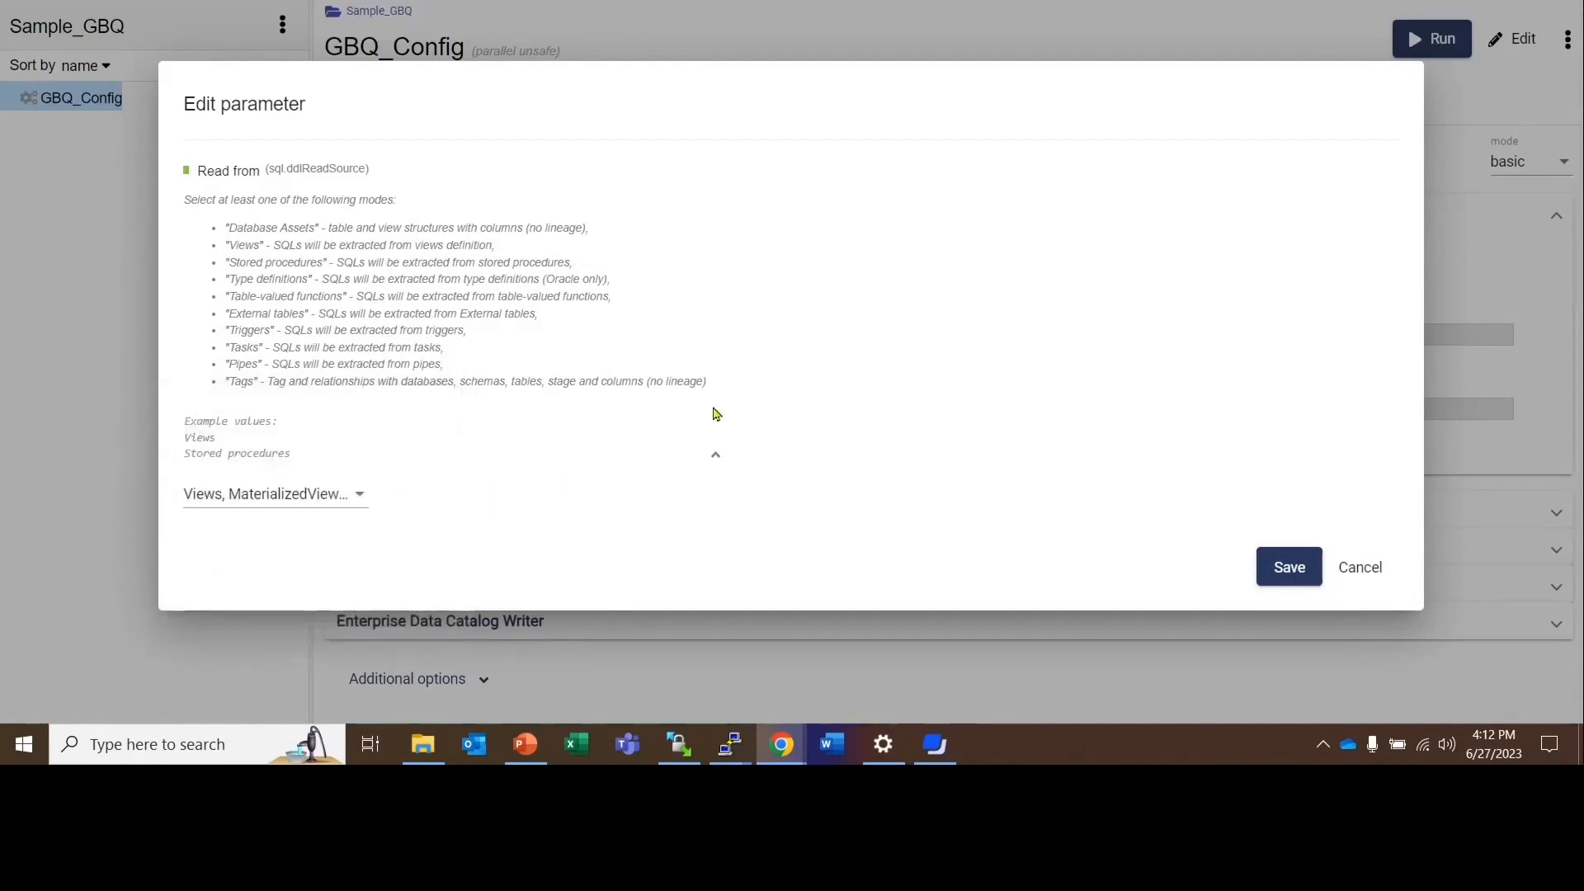
pyautogui.click(1353, 561)
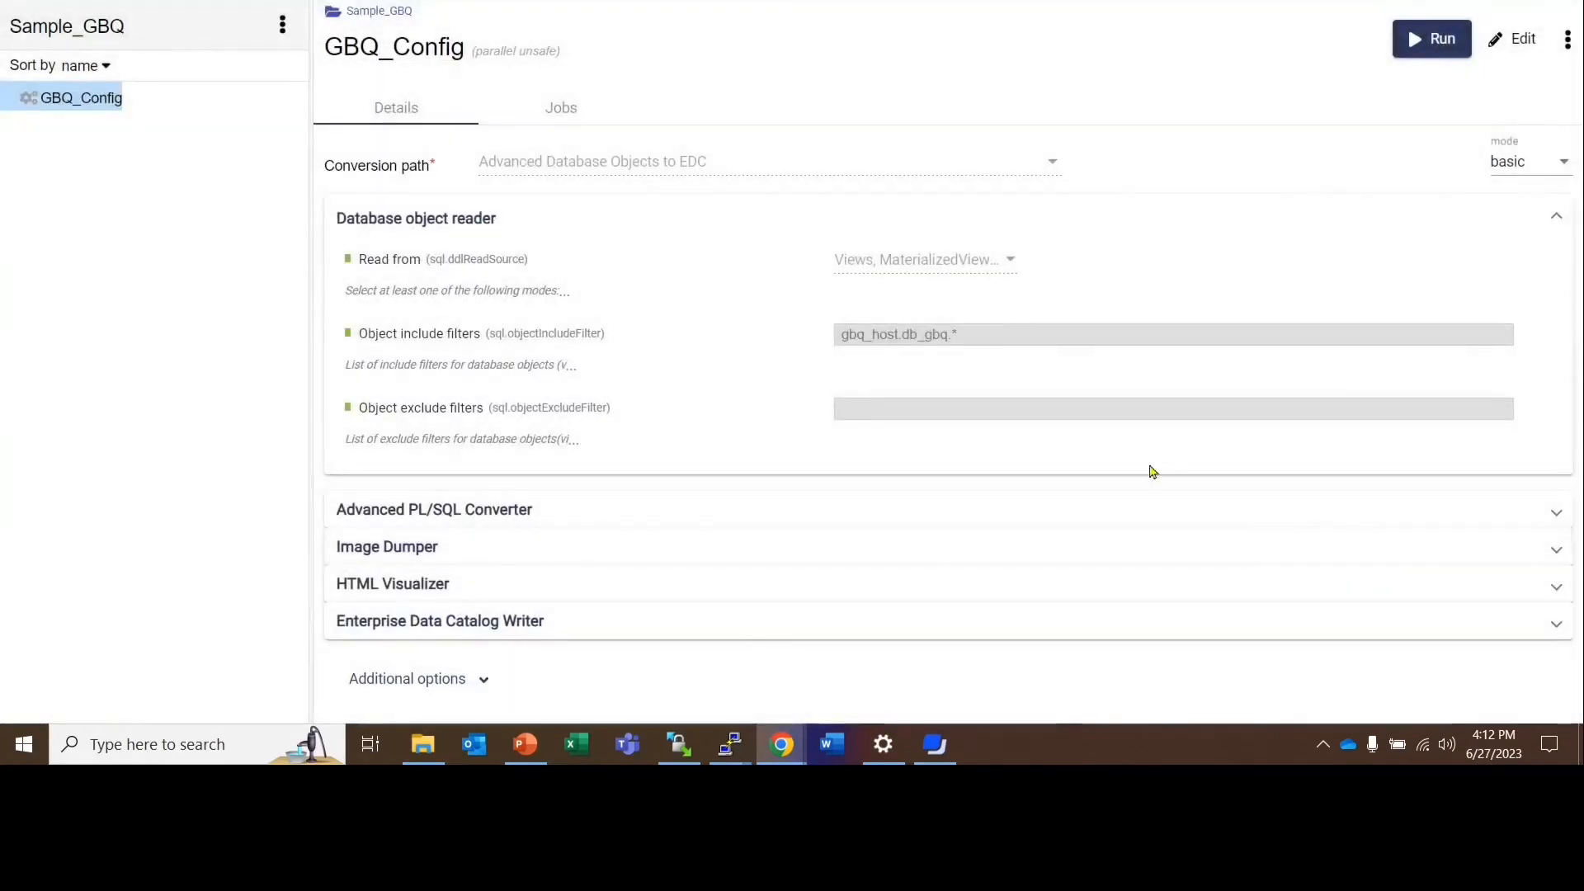
pyautogui.moveTo(483, 369)
# Step: Examine the Advanced PL/SQL Converter settings of GBQ_Config, and show its Image Dumper settings
pyautogui.click(724, 220)
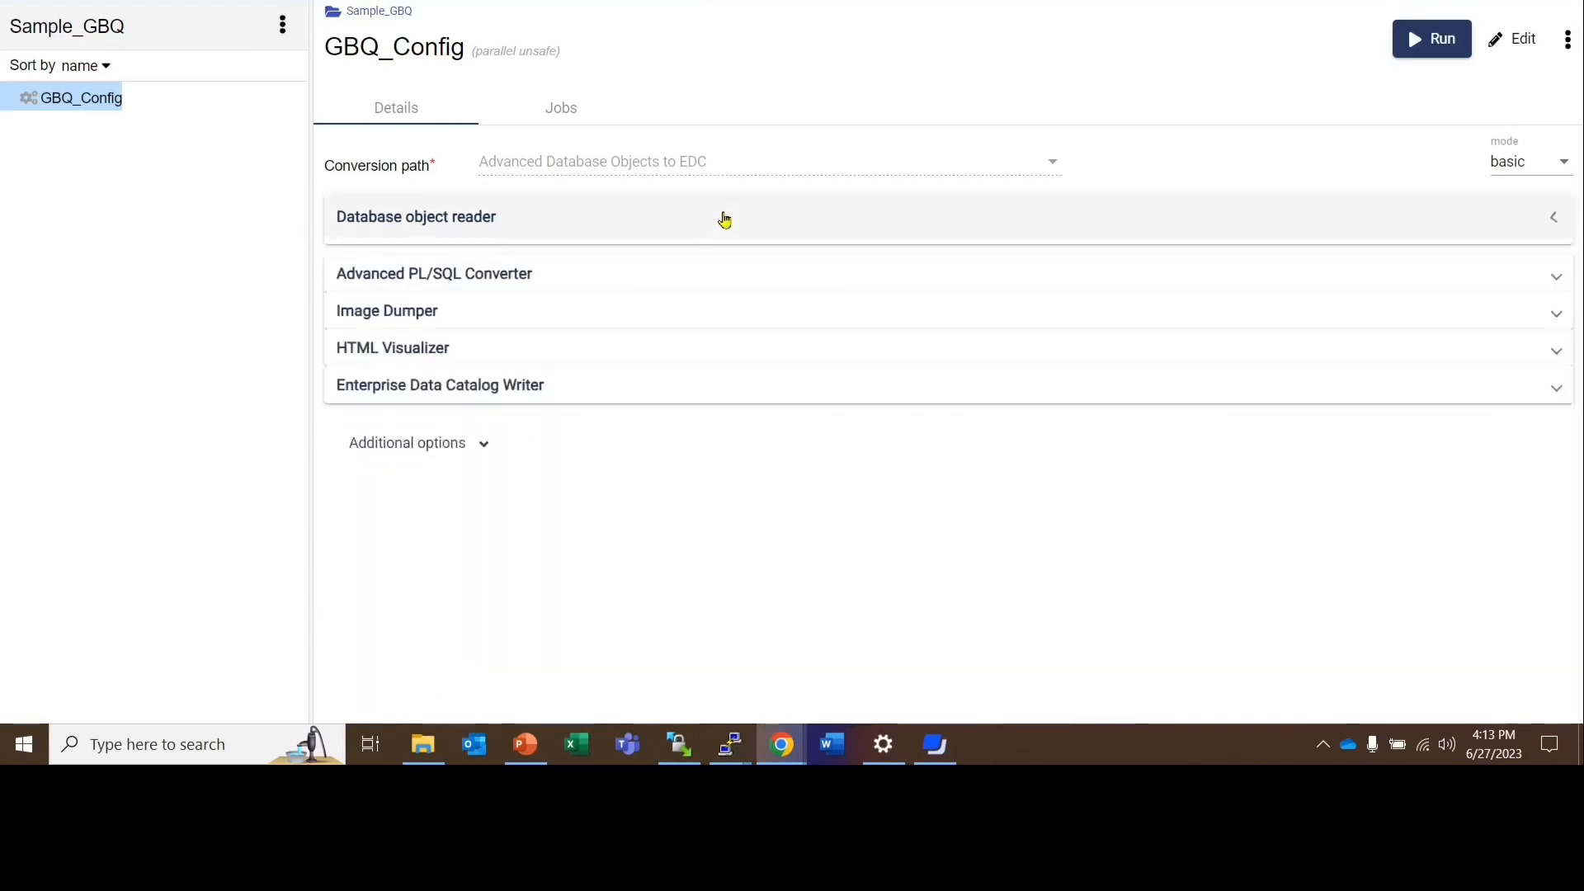
pyautogui.click(728, 269)
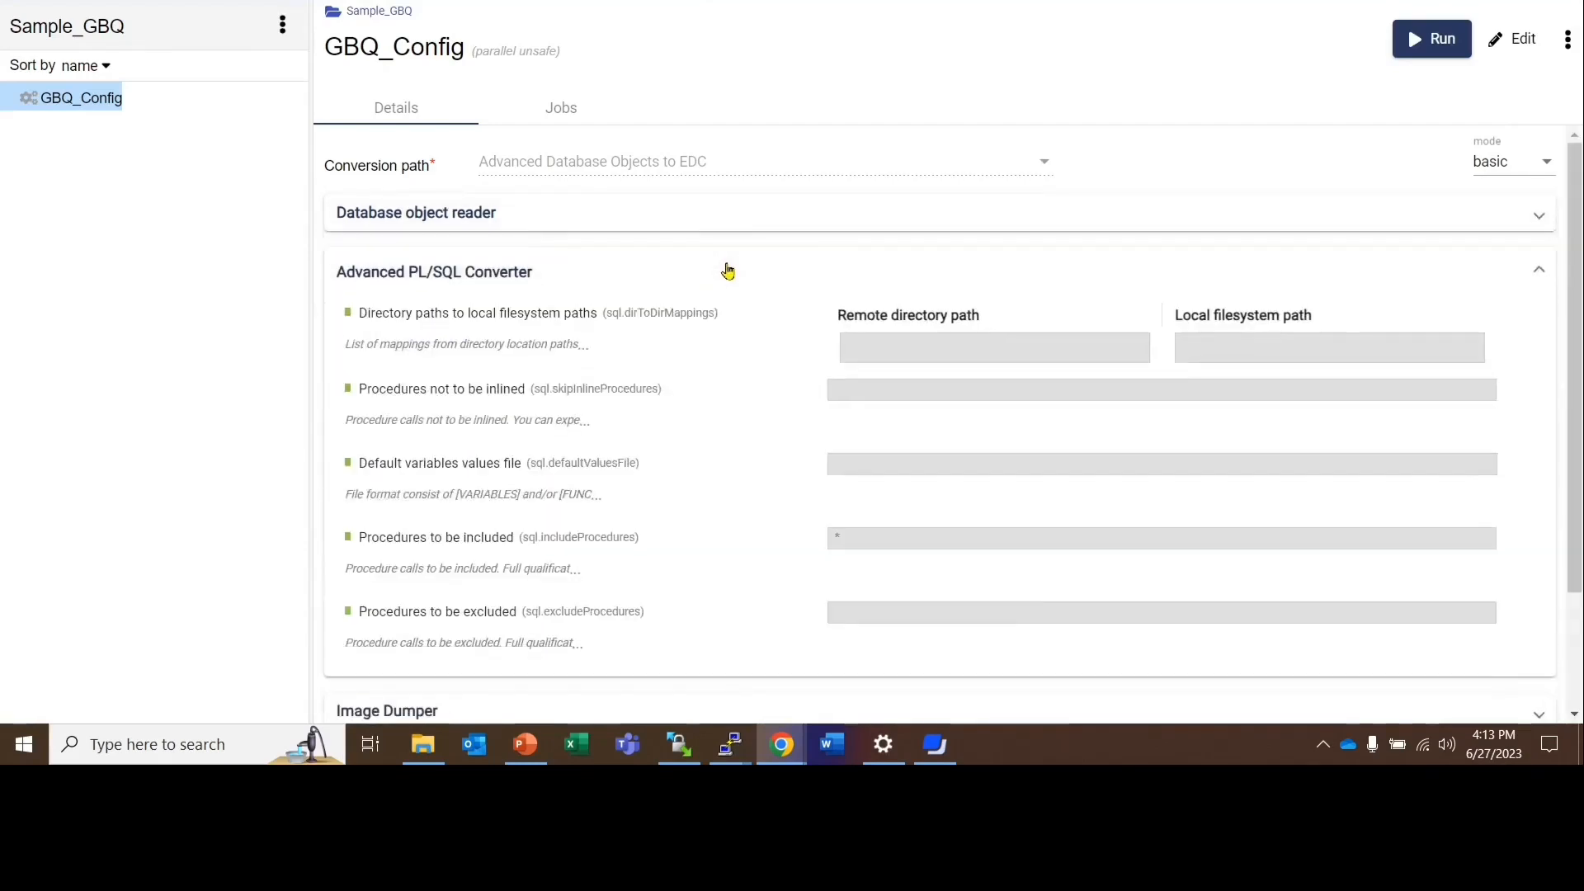
pyautogui.click(726, 263)
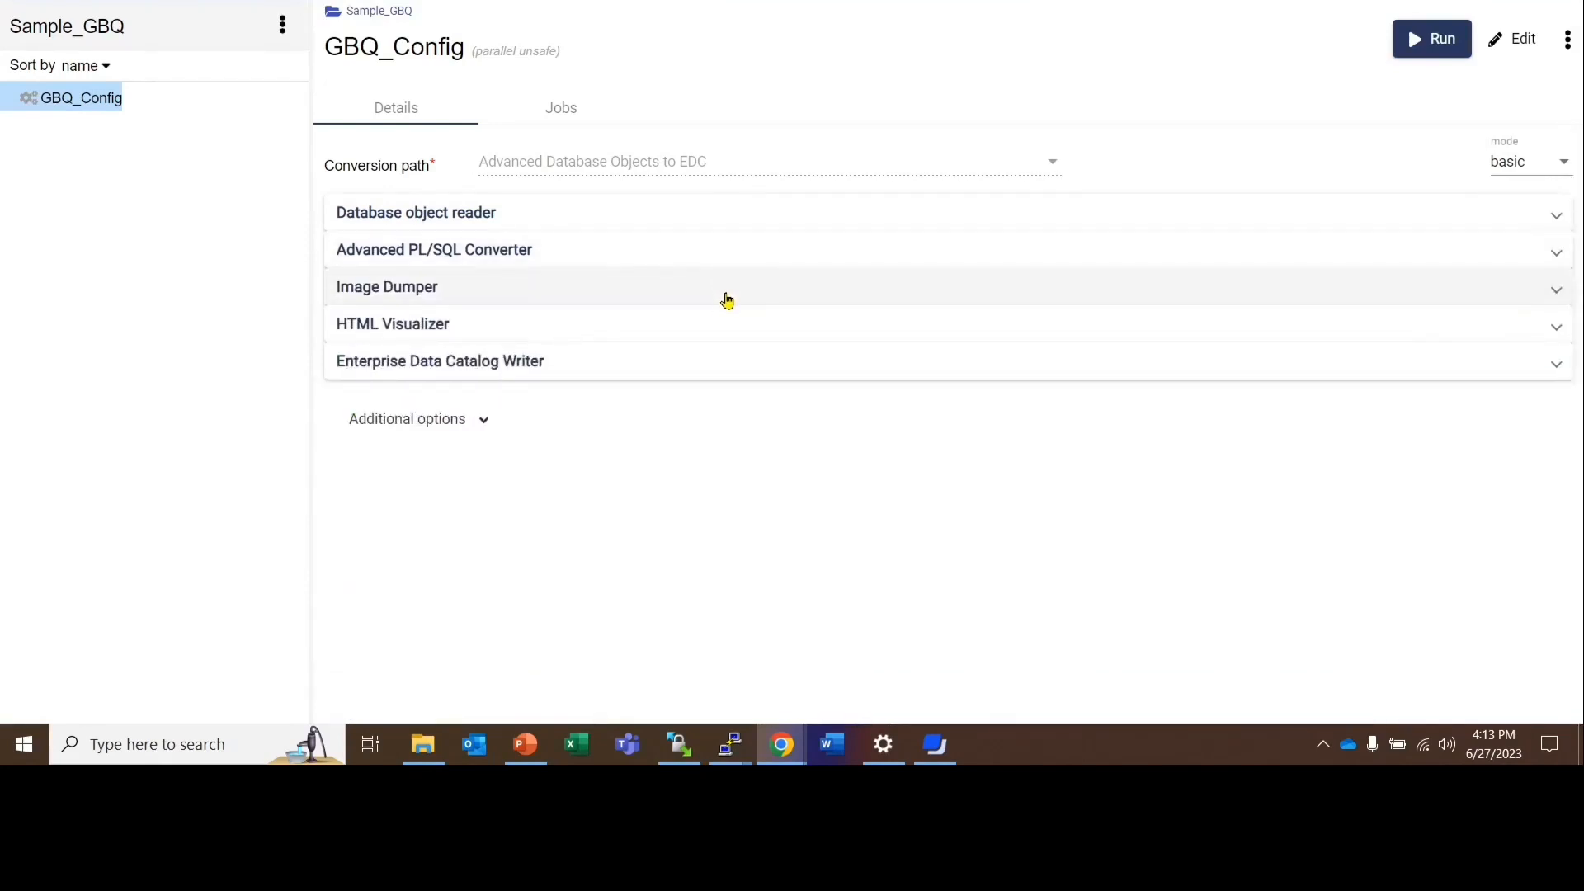
pyautogui.click(728, 300)
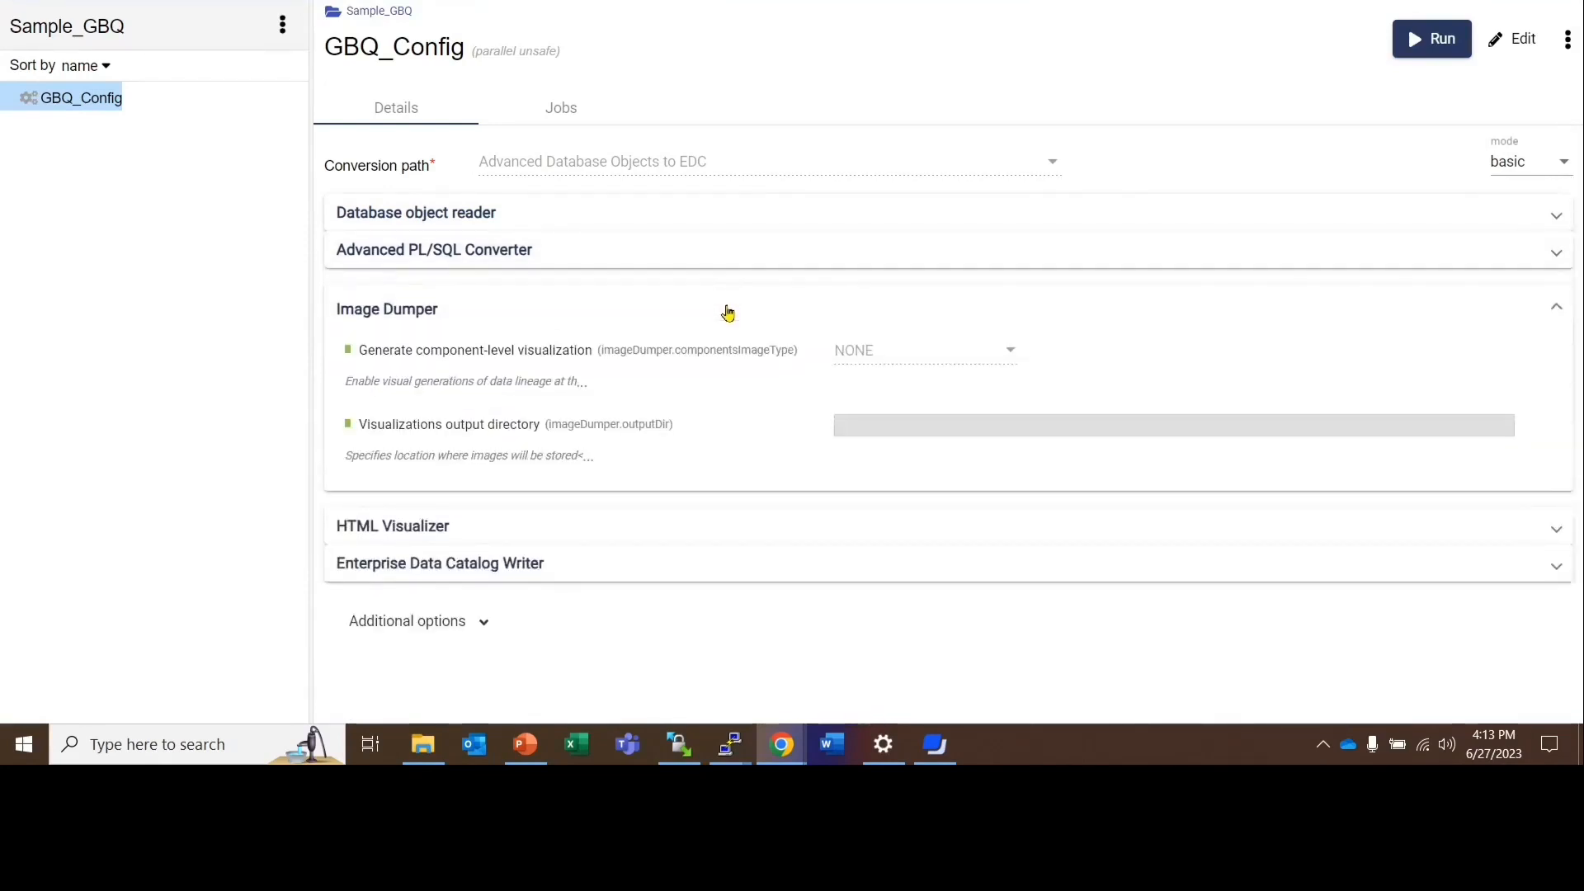
# Step: Close the Image Dumper settings of GBQ_Config and check its HTML Visualizer settings
pyautogui.click(728, 311)
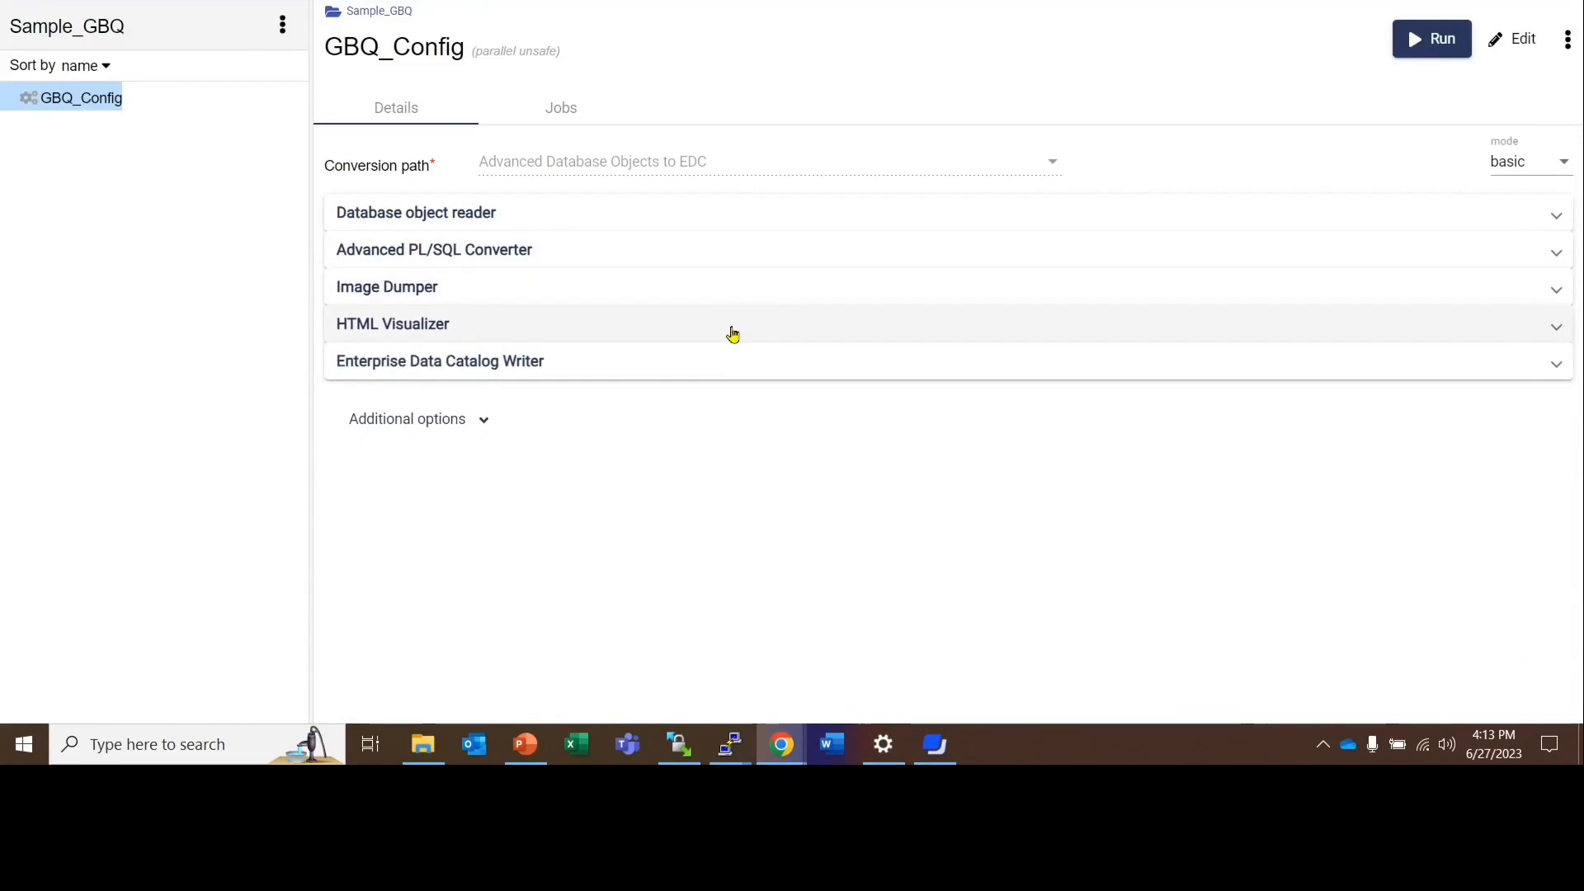
pyautogui.click(733, 334)
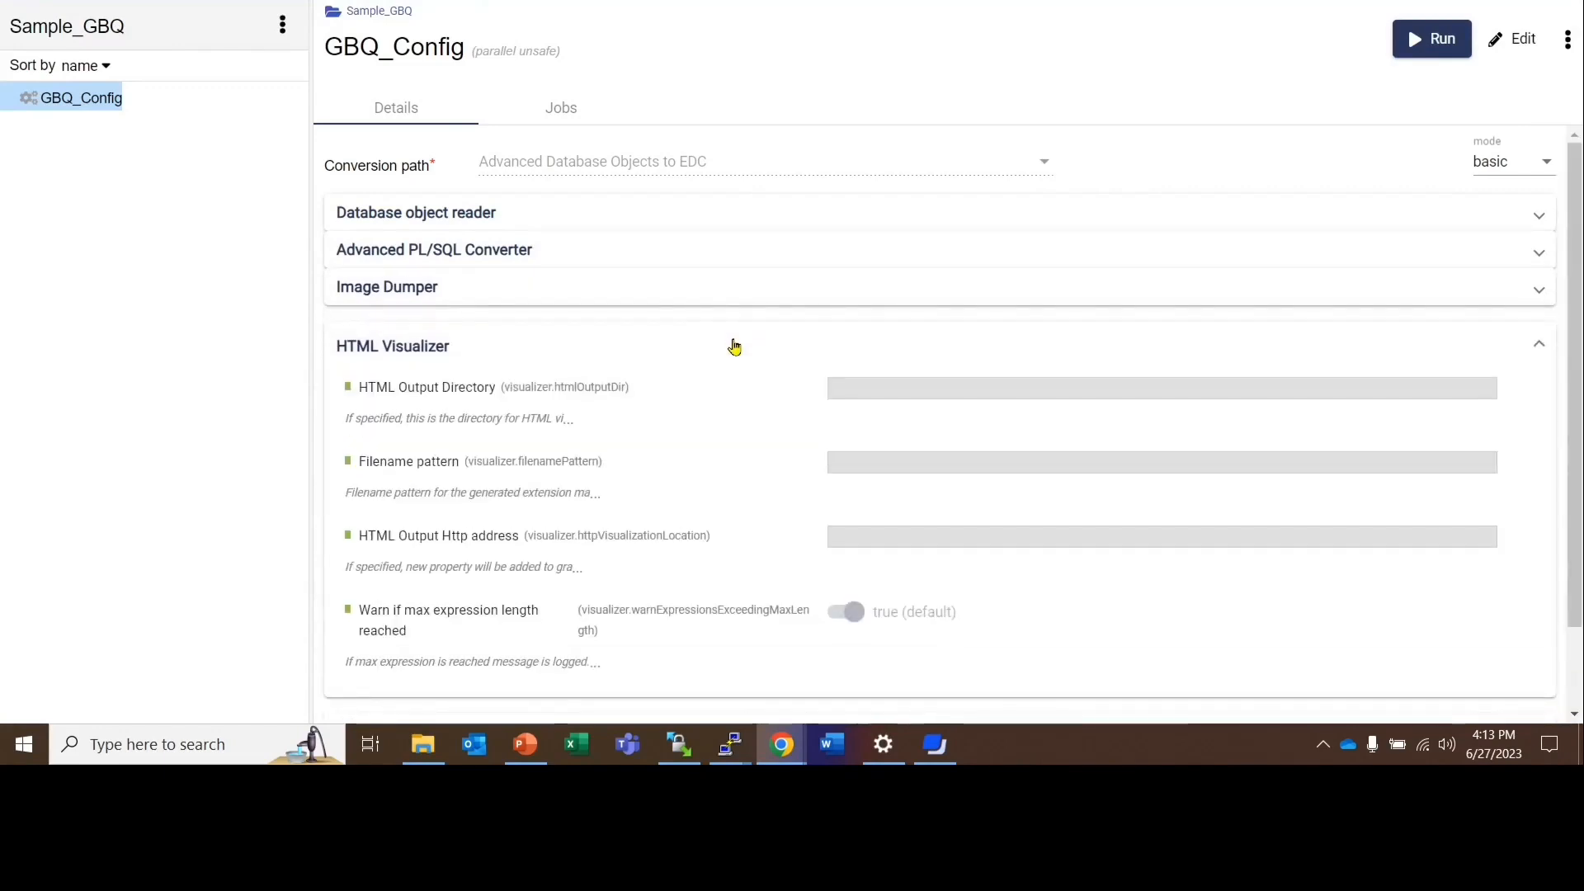
pyautogui.click(733, 345)
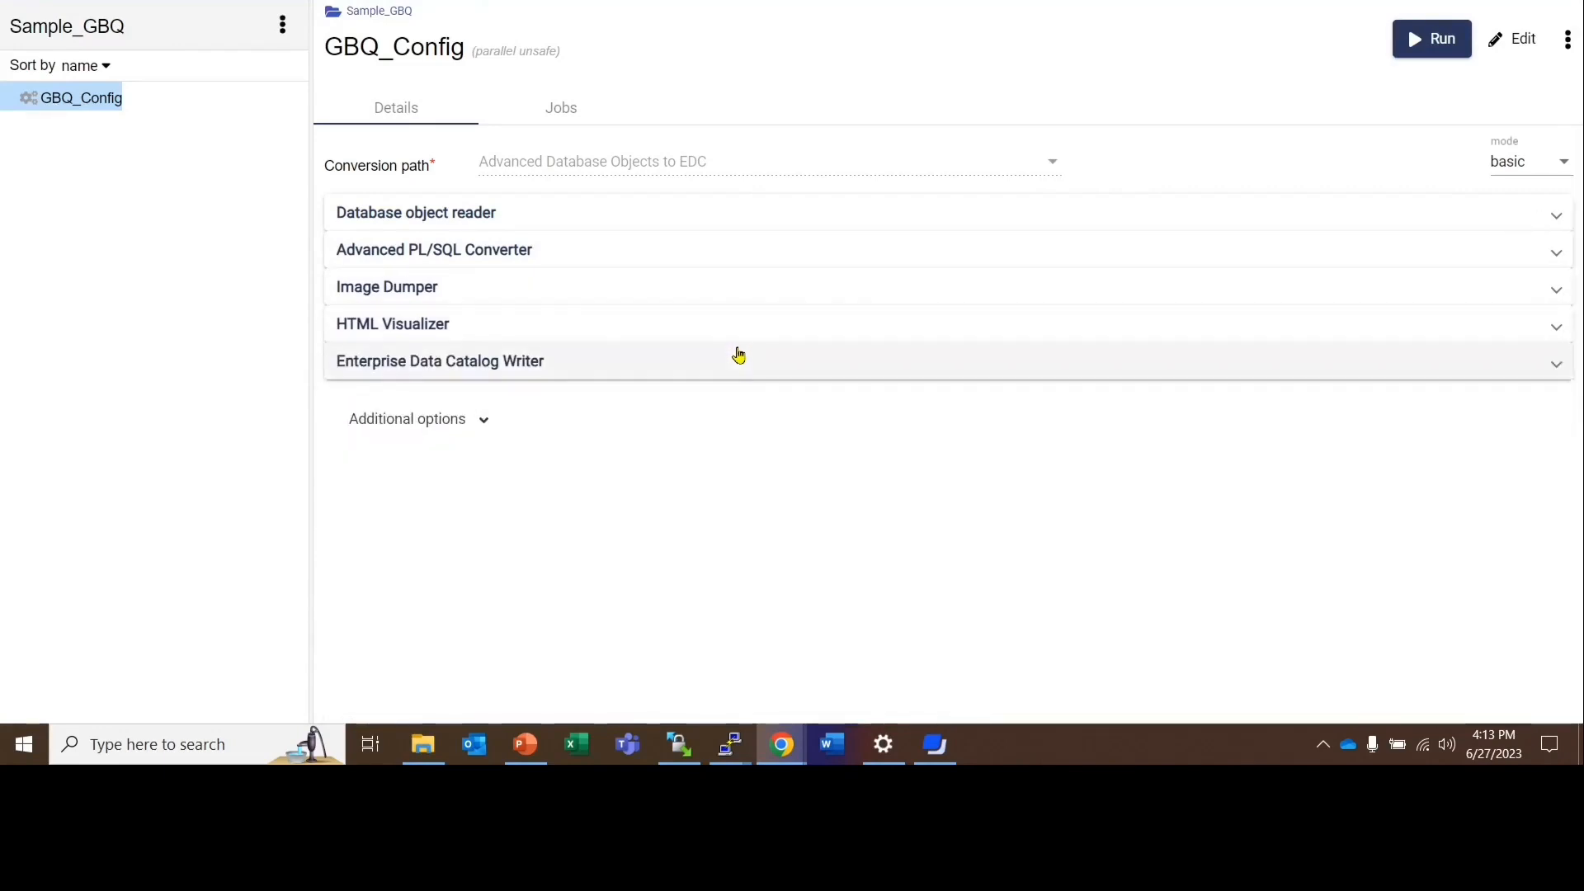
# Step: Examine the Enterprise Data Catalog Writer settings of GBQ_Config, from the writer mode to the EDC resource name
pyautogui.click(745, 368)
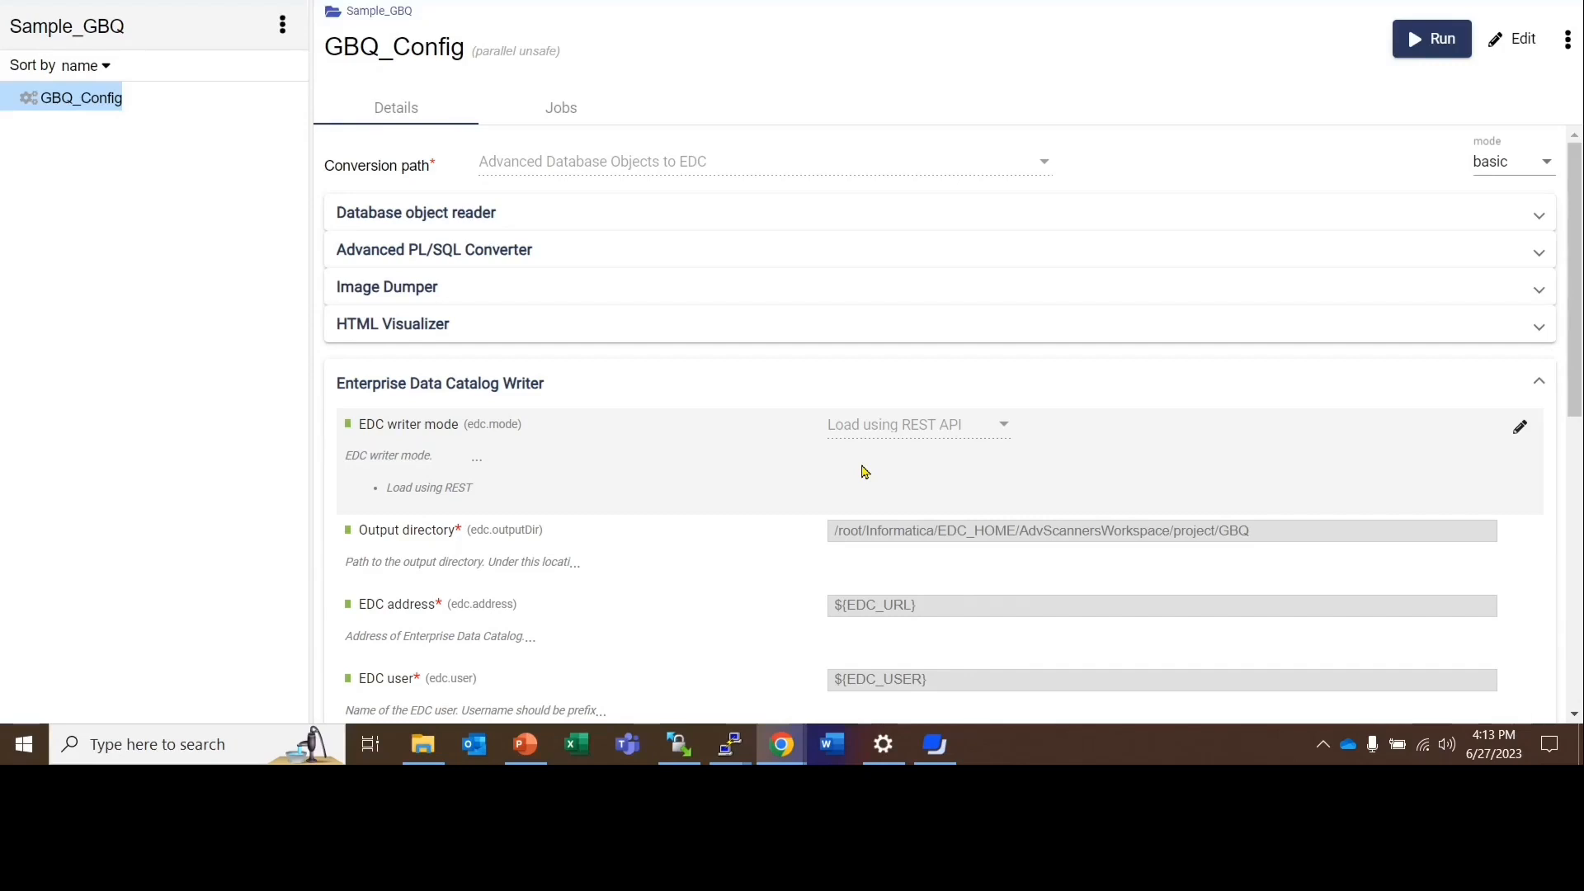
pyautogui.scroll(-1, 863, 465)
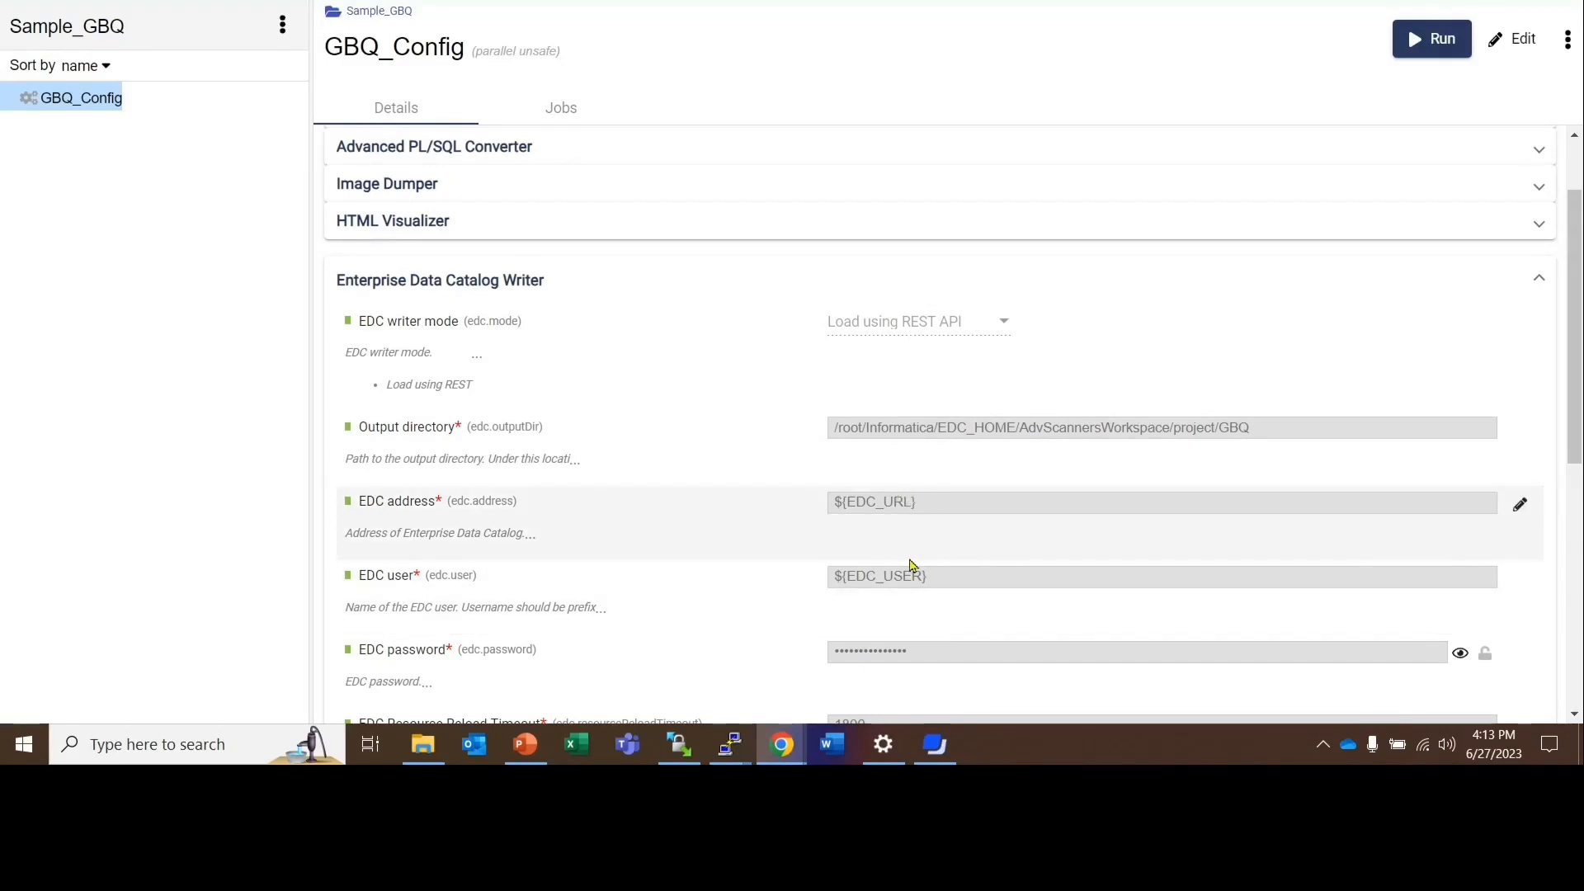
pyautogui.scroll(-3, 913, 528)
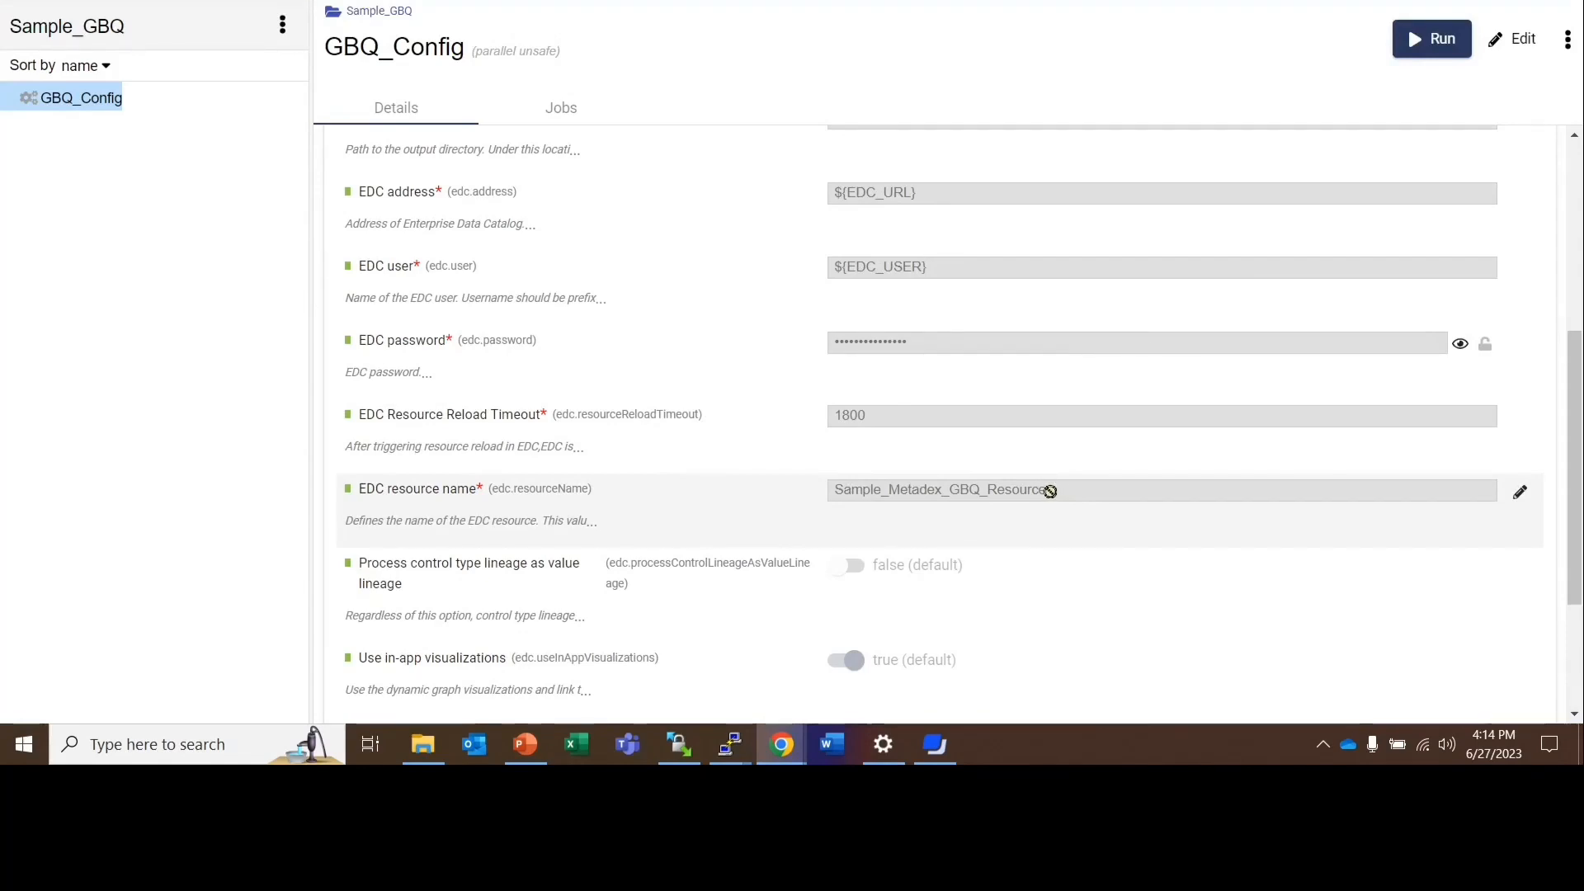
pyautogui.moveTo(1047, 491); pyautogui.dragTo(820, 491)
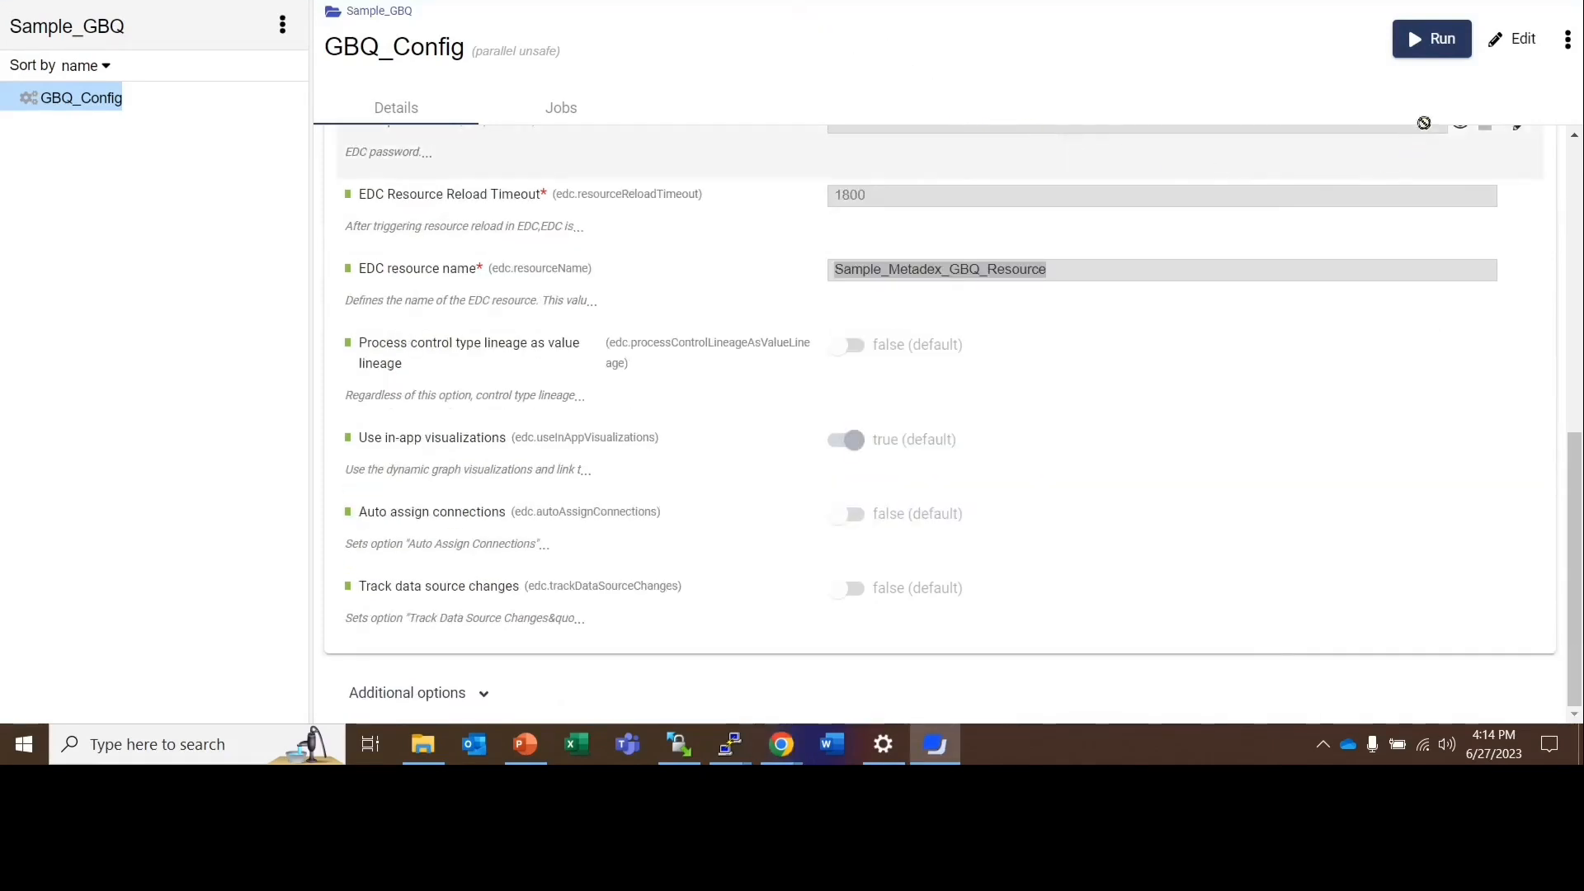
# Step: Open the job run of GBQ_Config and check its logs and log analysis
pyautogui.click(36, 101)
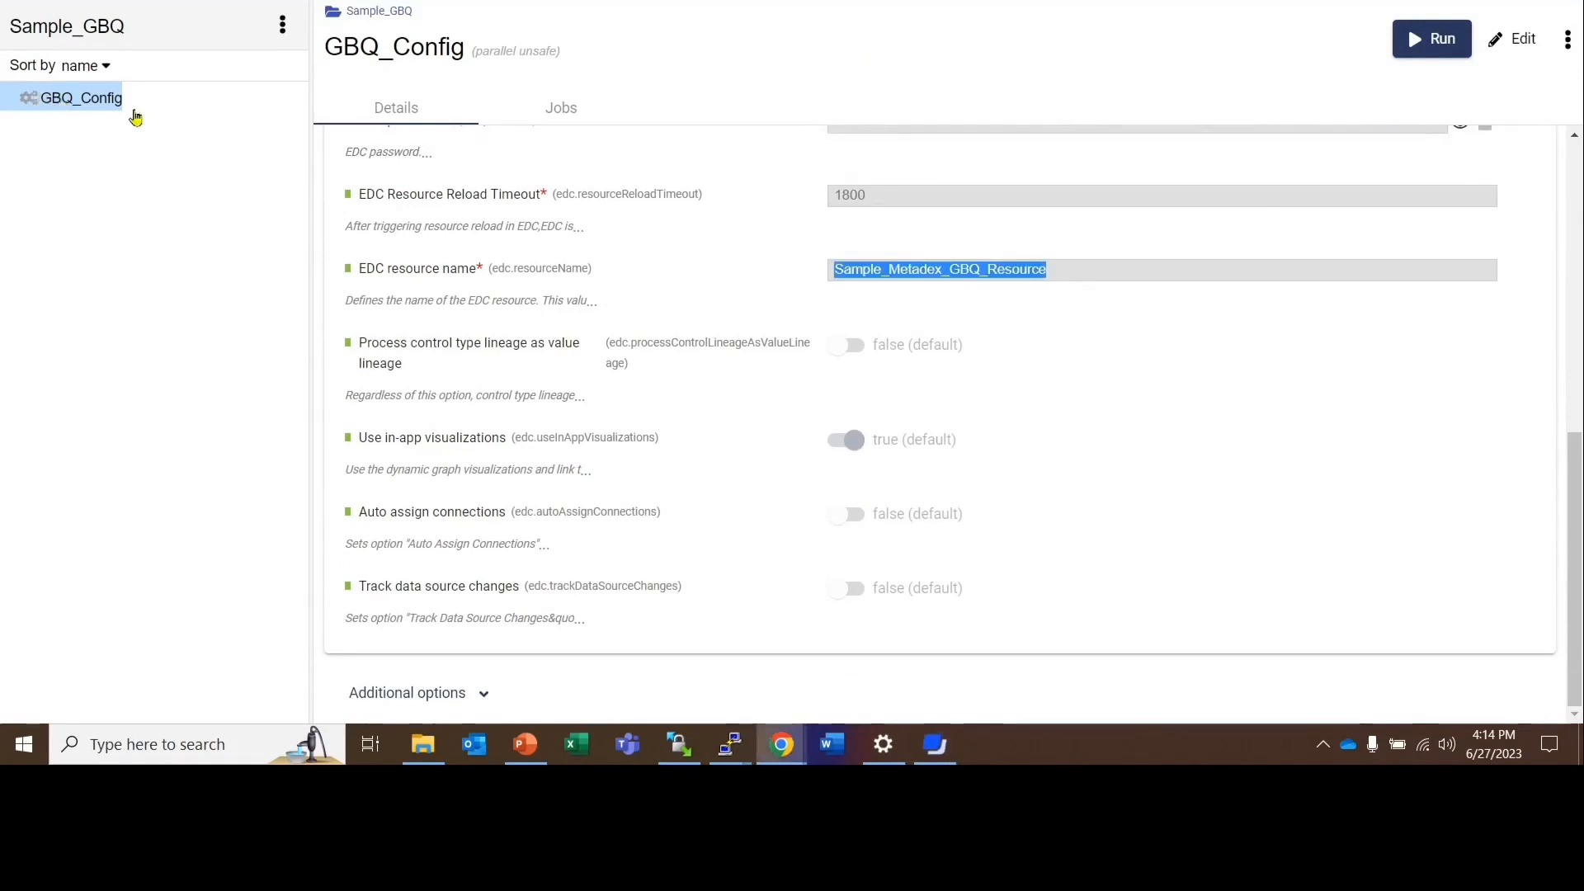
pyautogui.click(553, 113)
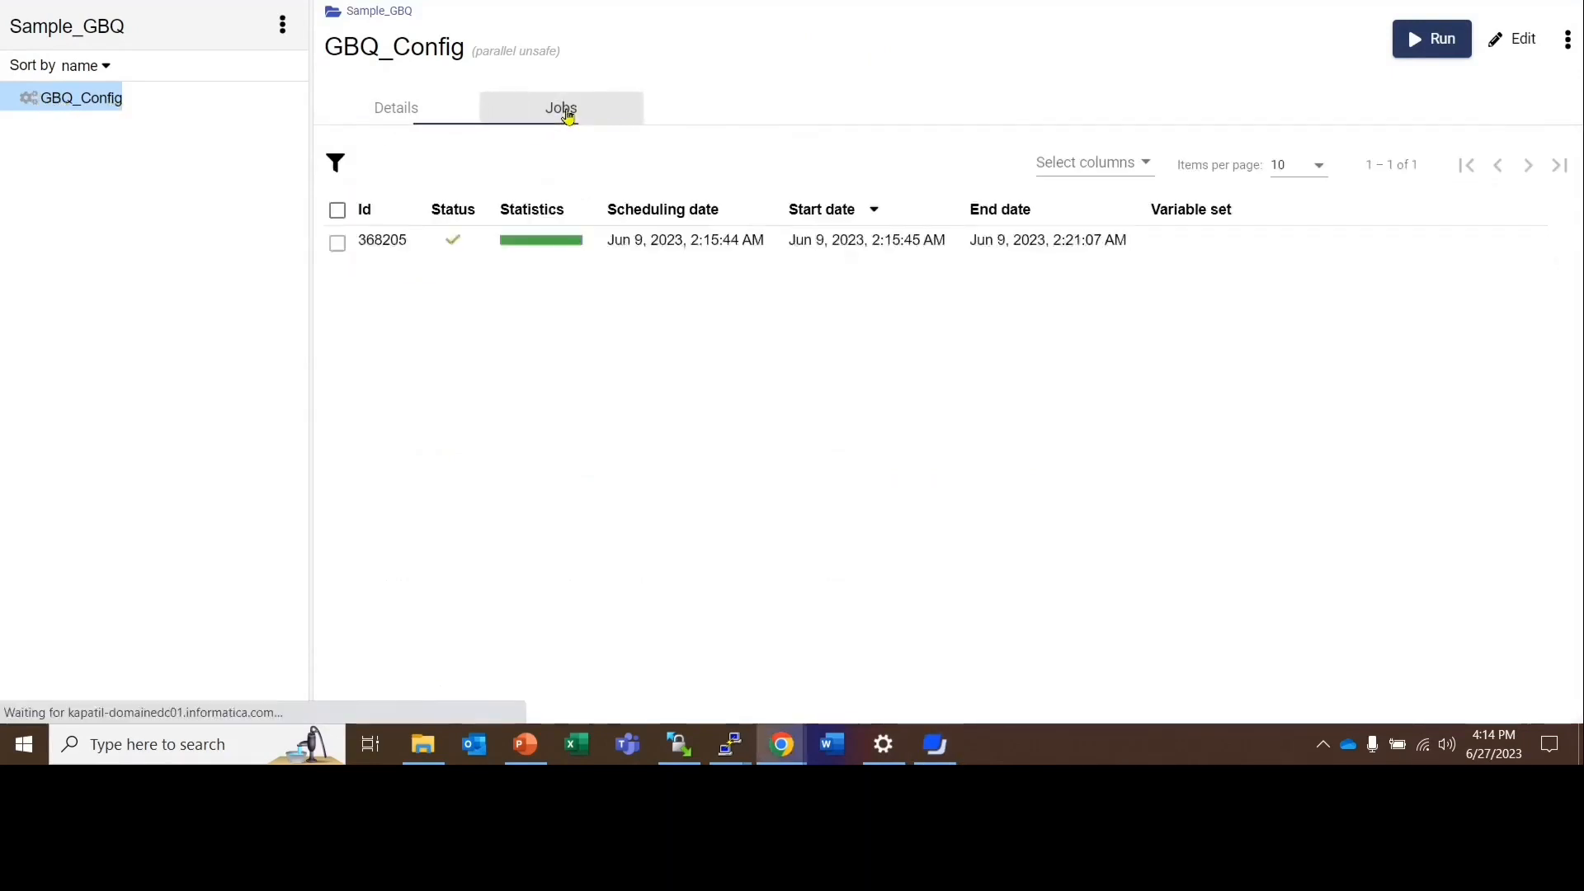
pyautogui.click(479, 249)
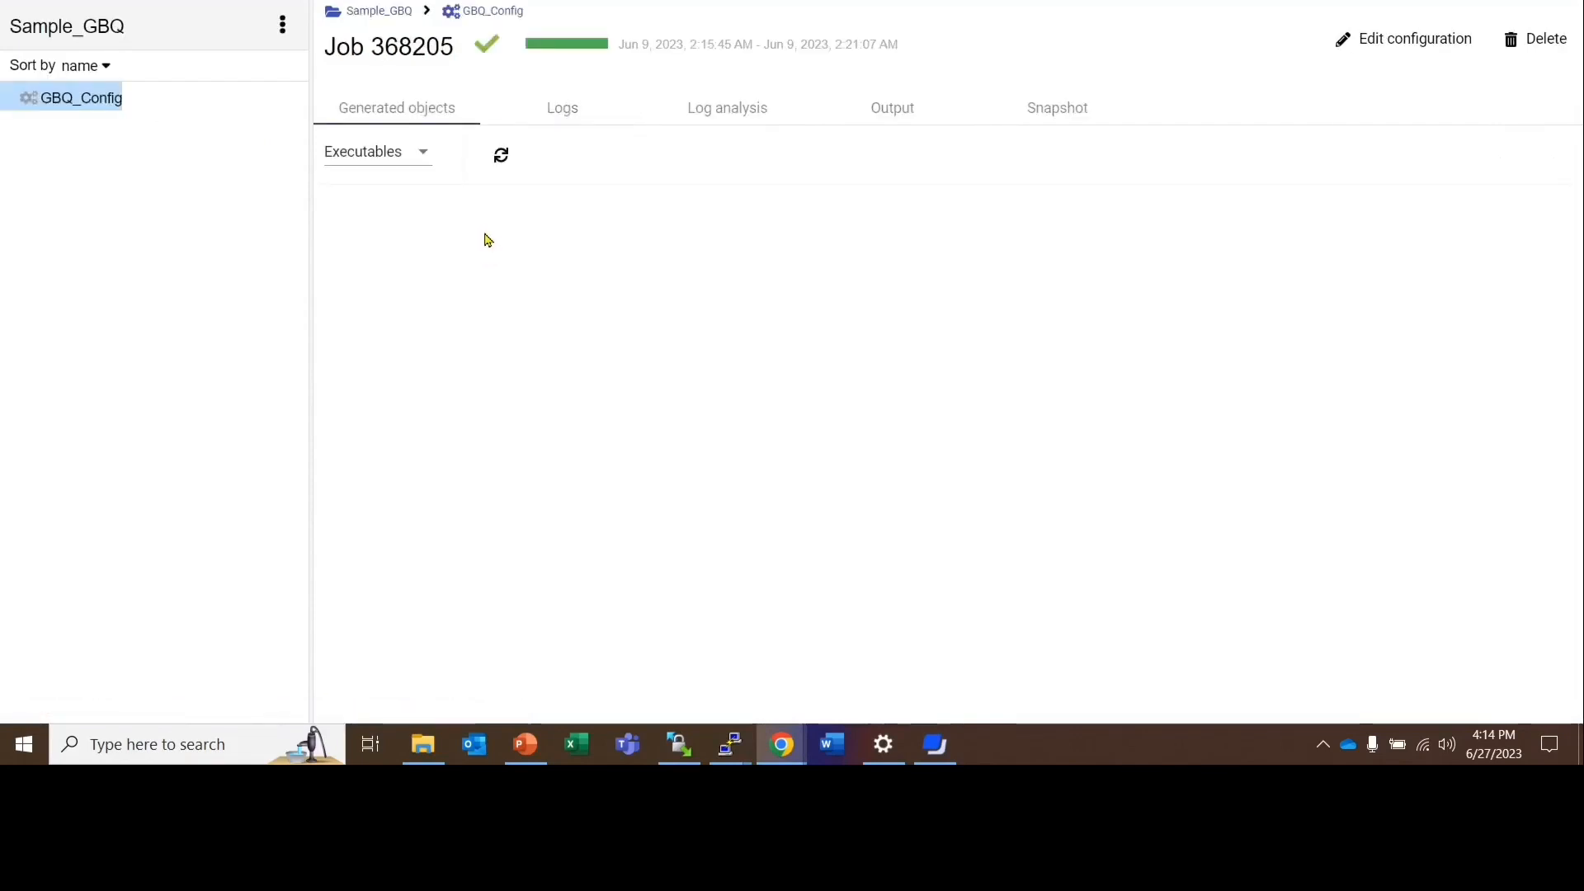
pyautogui.click(575, 114)
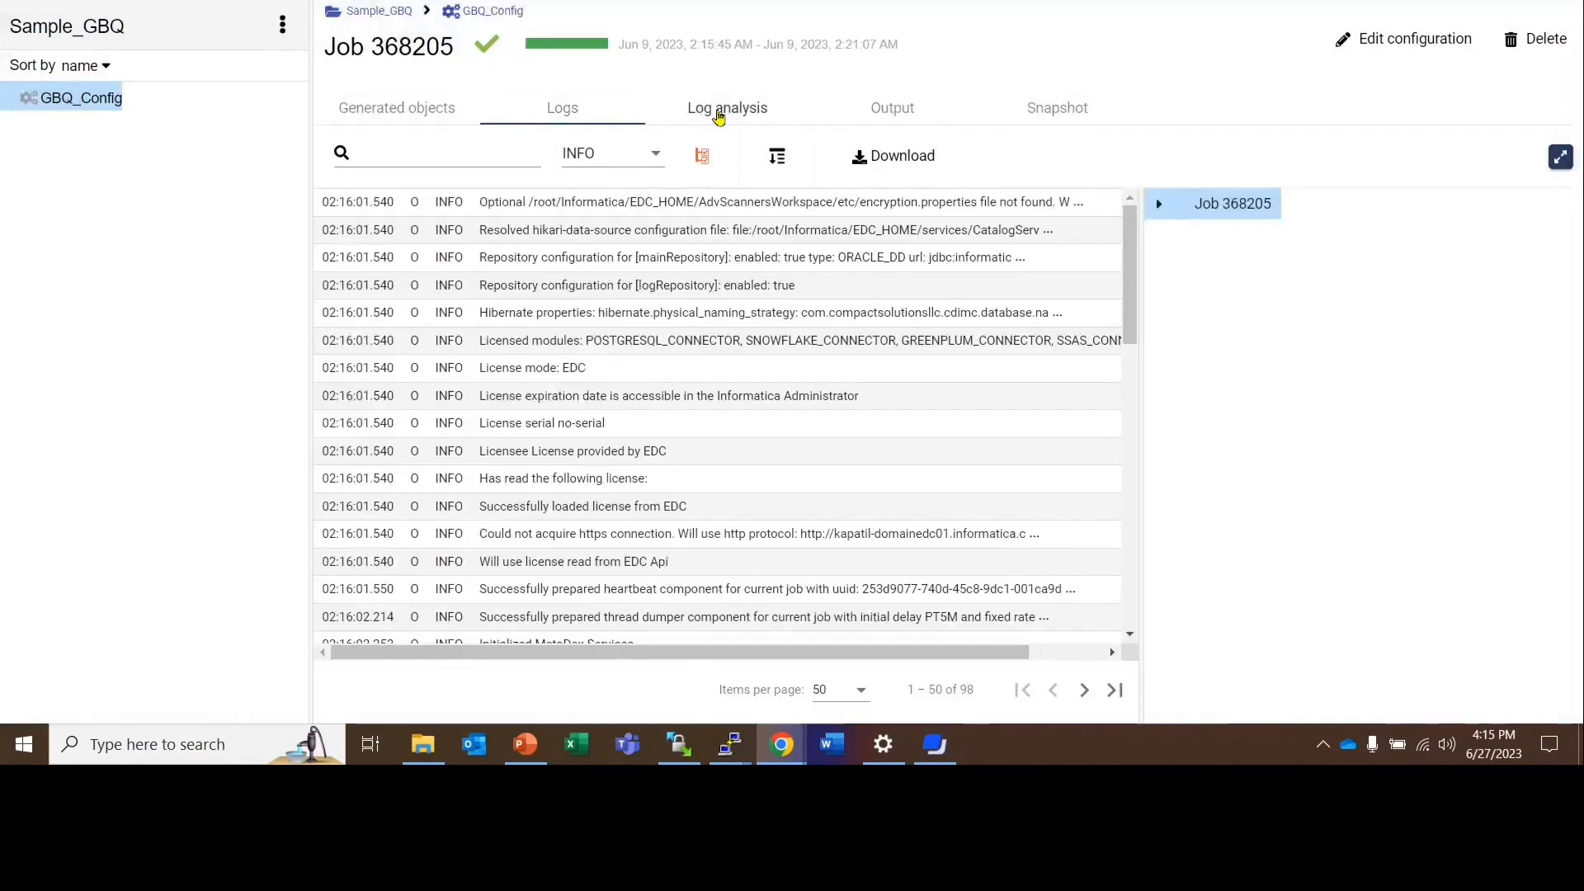
pyautogui.click(715, 113)
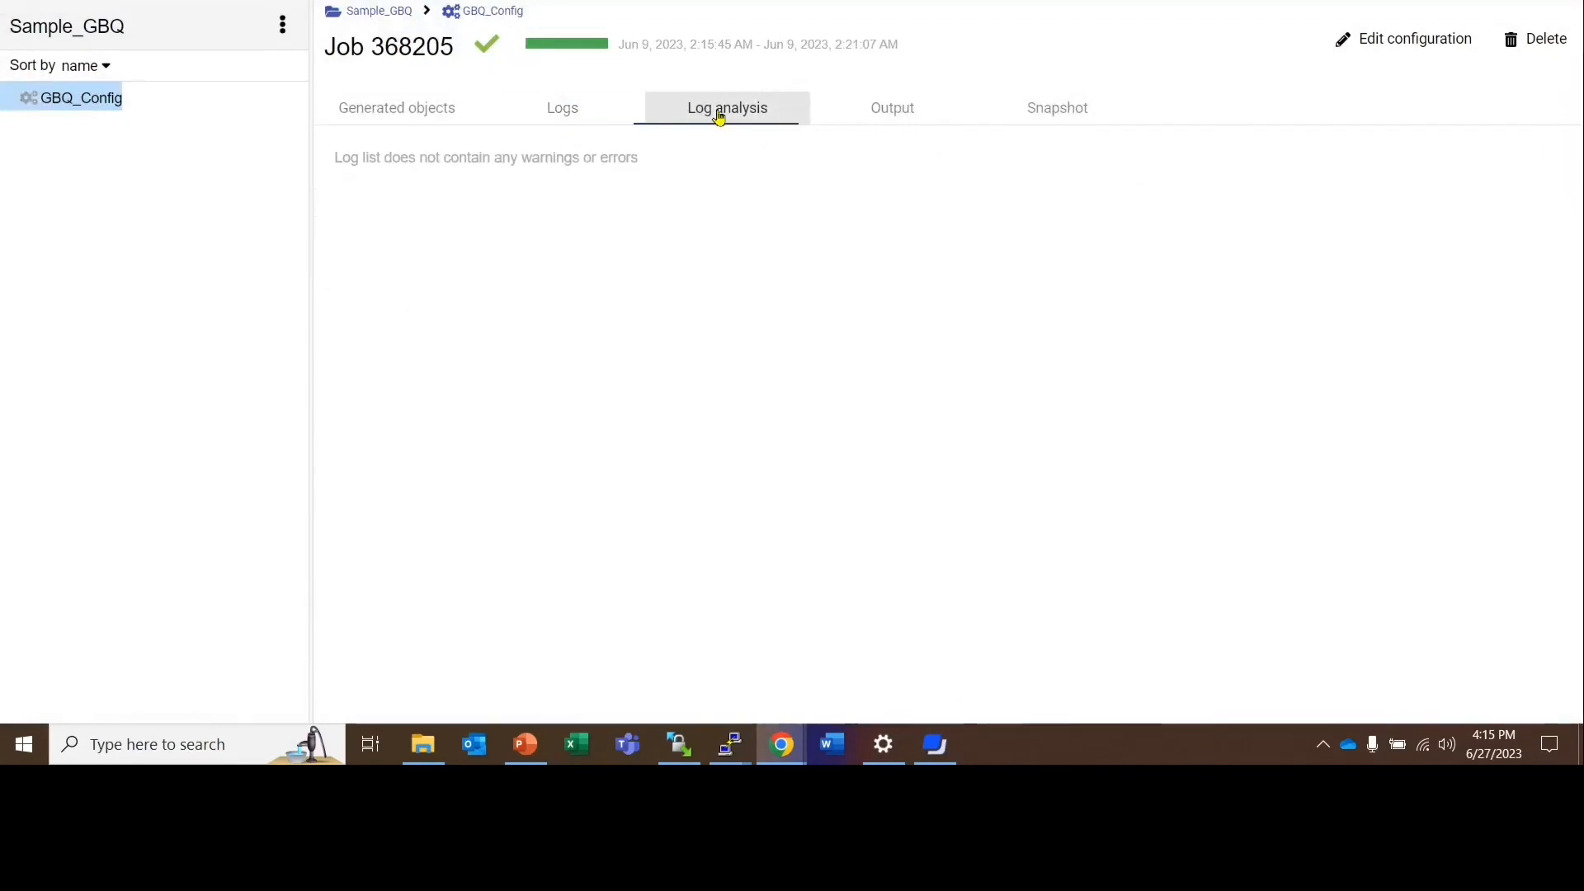
# Step: Examine the job's Stdout output, tracing the Staging and Resolve statuses of Sample_Metadex_GBQ_Resource
pyautogui.click(863, 121)
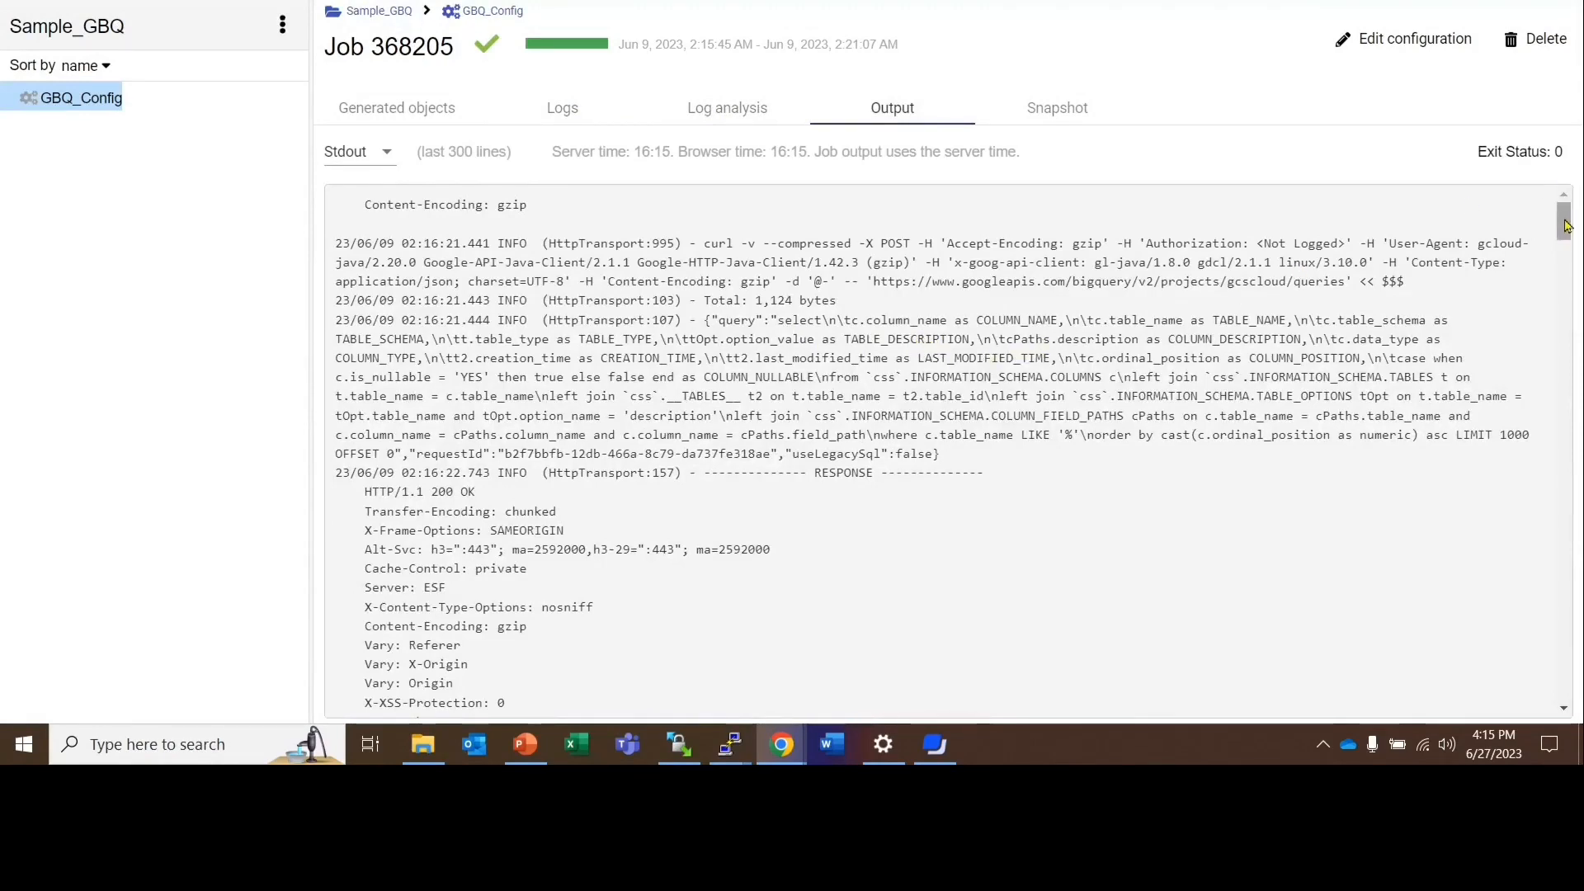
pyautogui.moveTo(1568, 224); pyautogui.dragTo(1567, 664)
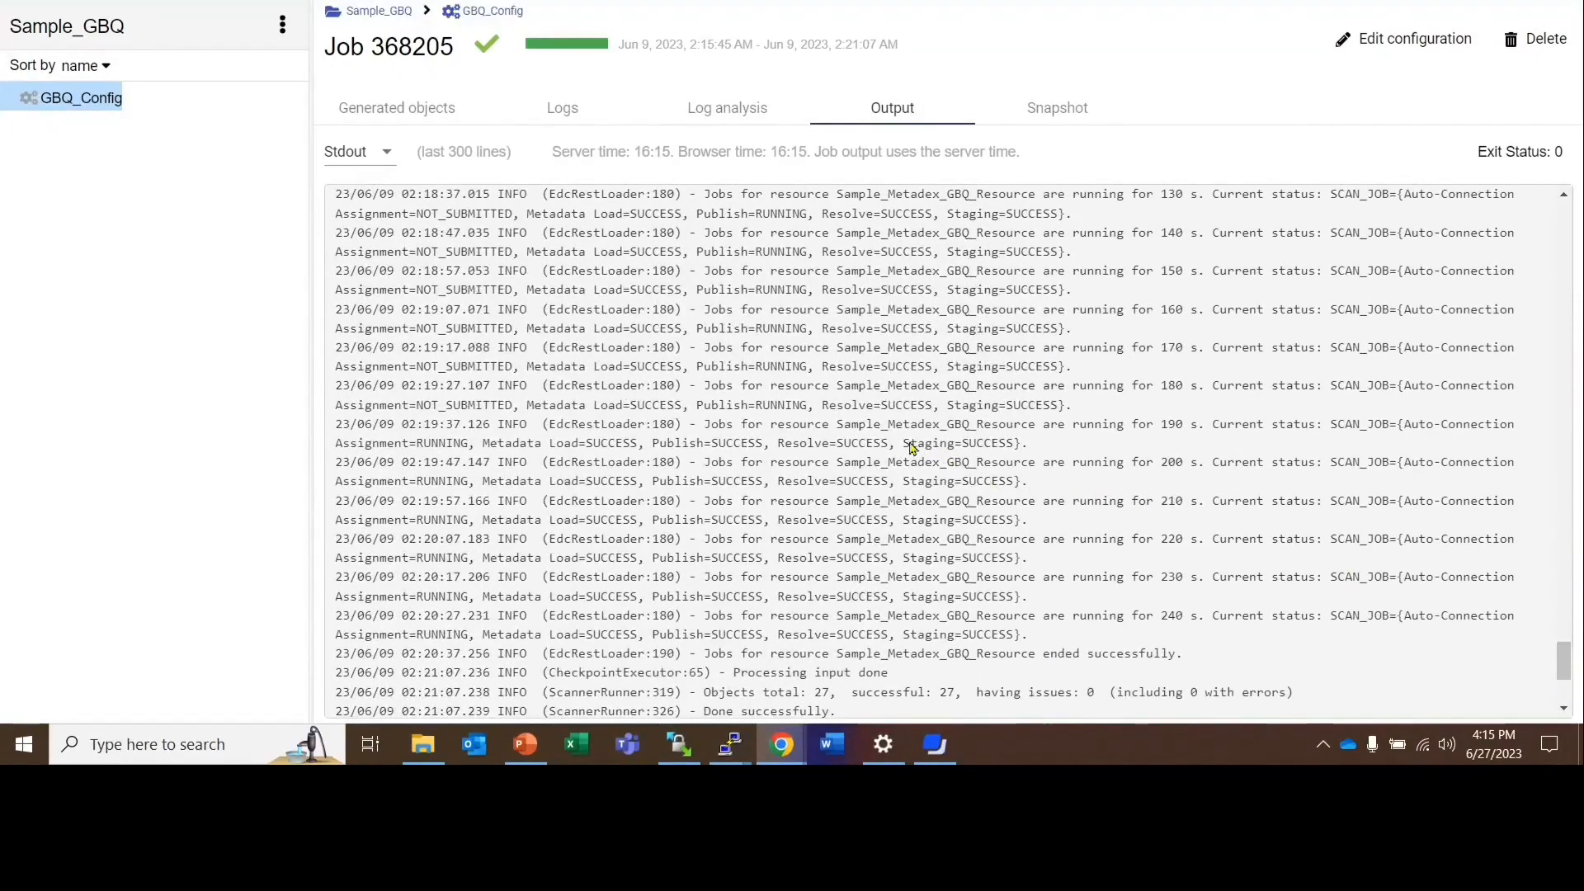
pyautogui.moveTo(910, 443); pyautogui.dragTo(971, 445)
pyautogui.scroll(2, 1062, 547)
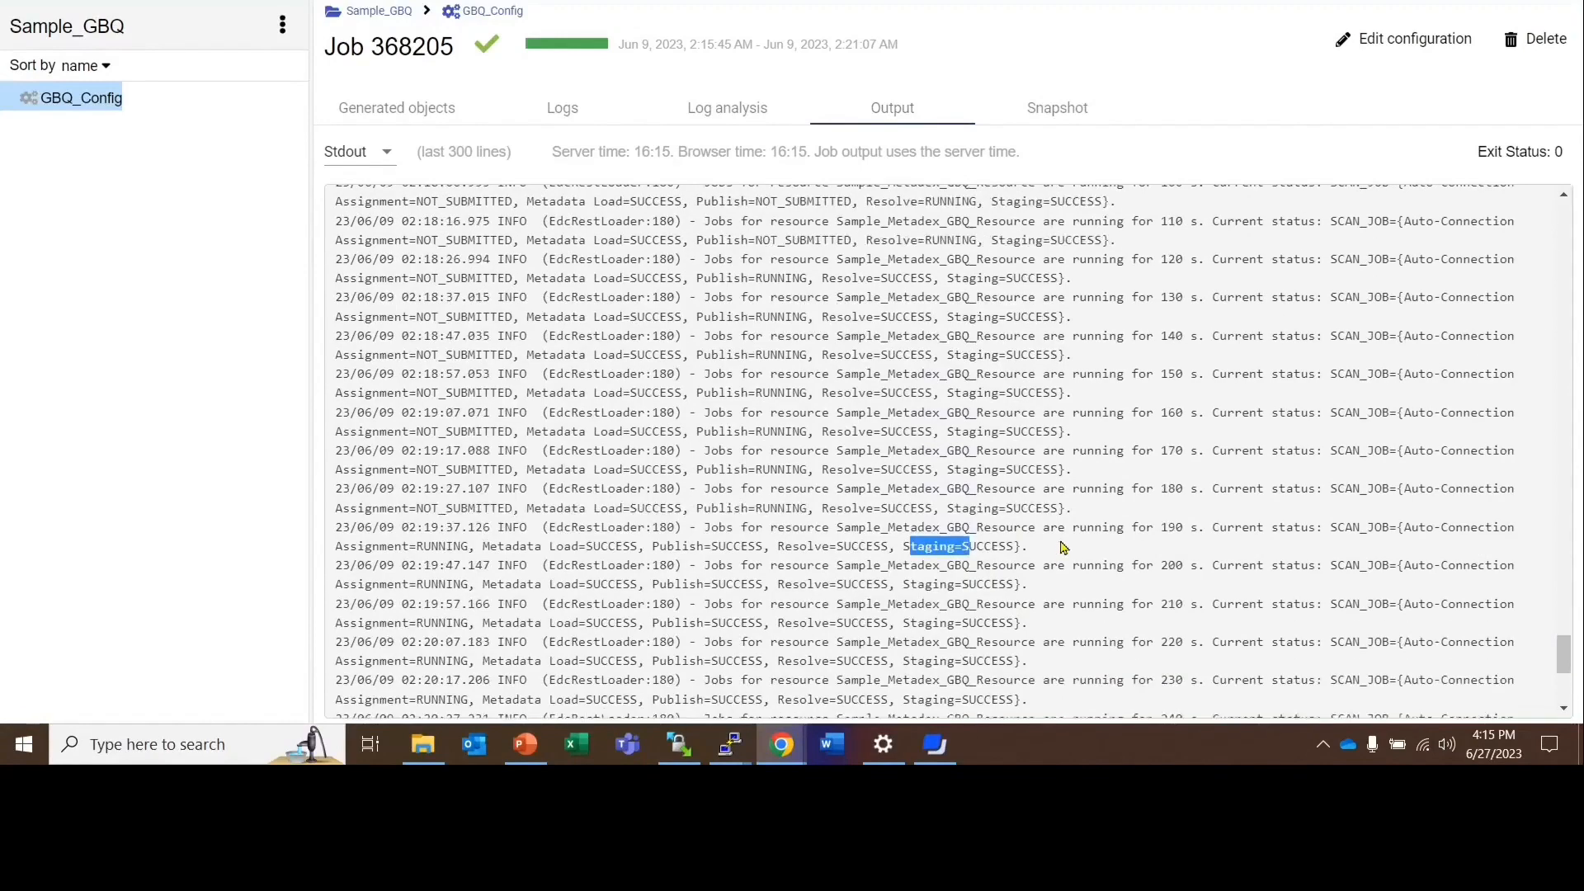
pyautogui.moveTo(873, 269); pyautogui.dragTo(940, 269)
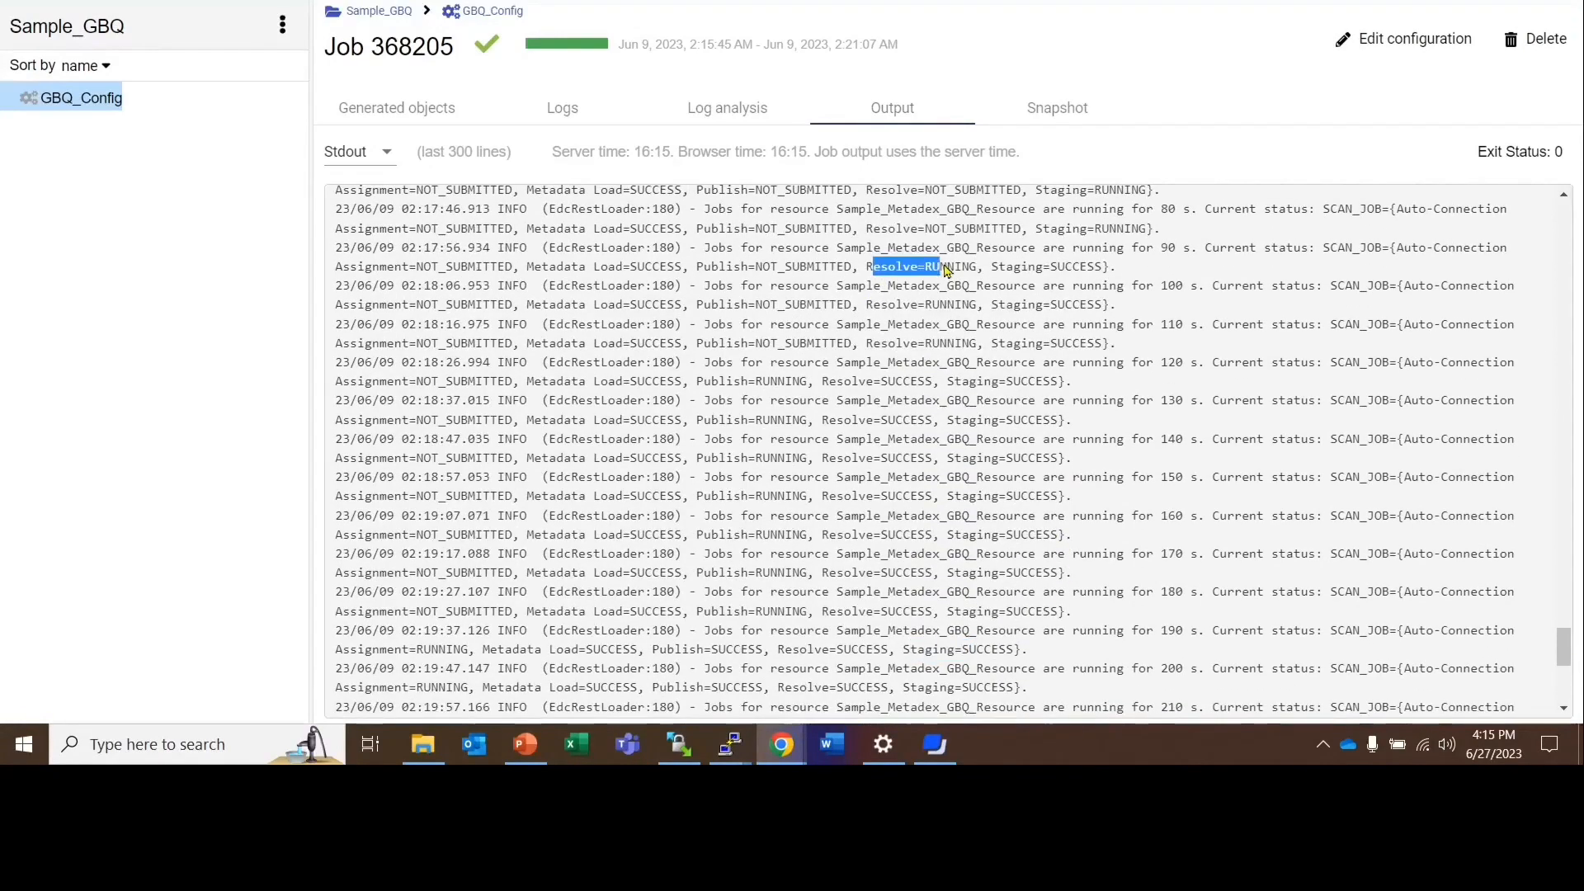
pyautogui.scroll(3, 1012, 334)
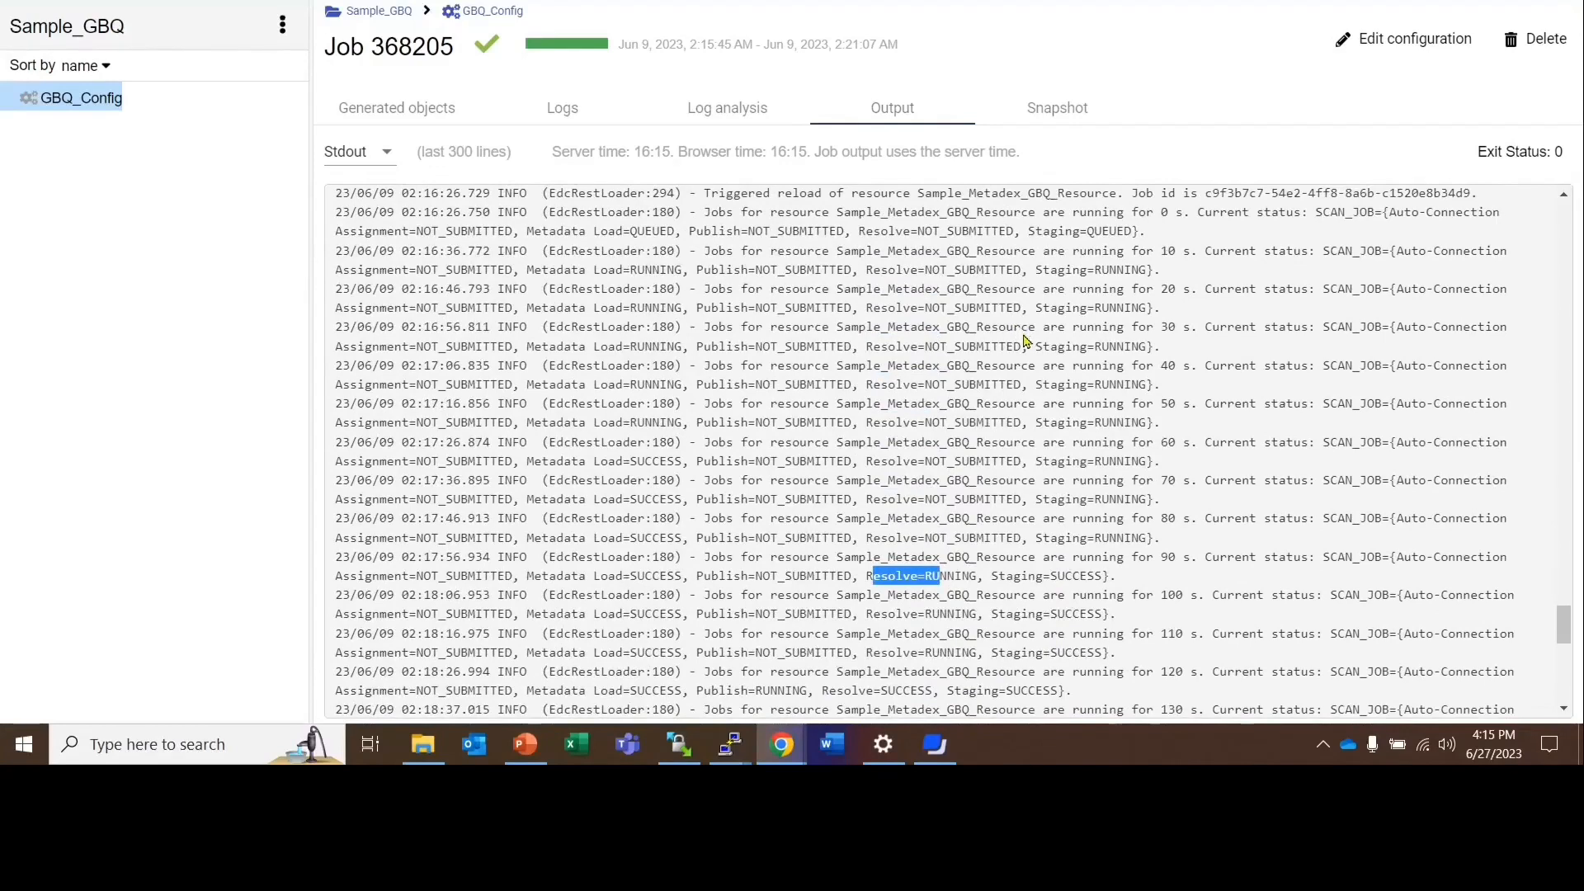
# Step: Show the job's generated objects and view the schemas under db_gbq
pyautogui.click(438, 119)
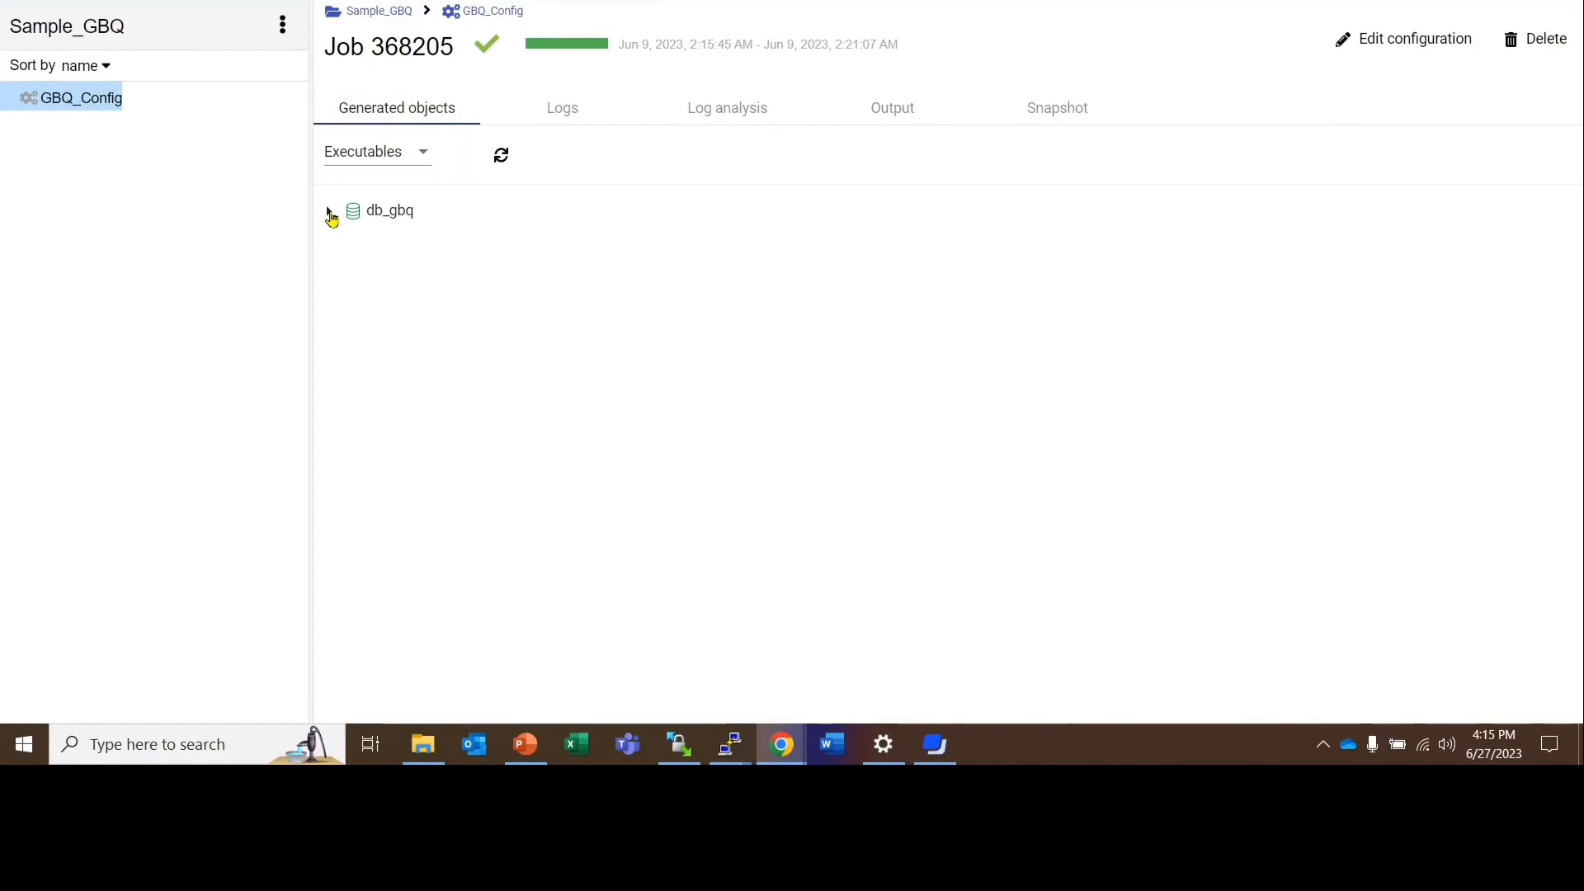
pyautogui.click(330, 213)
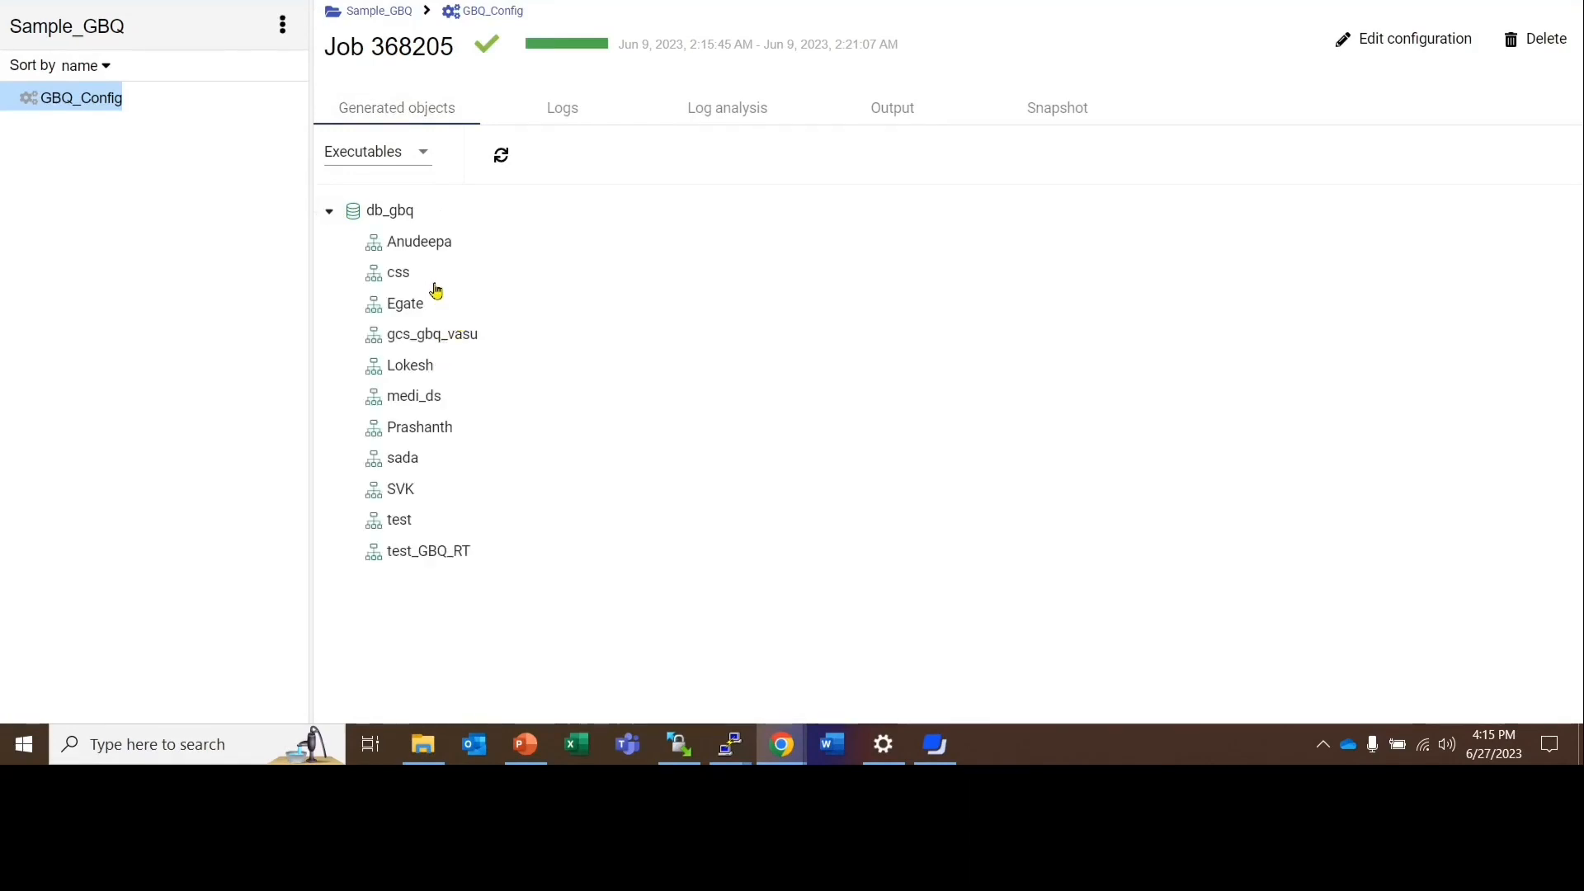
pyautogui.click(332, 212)
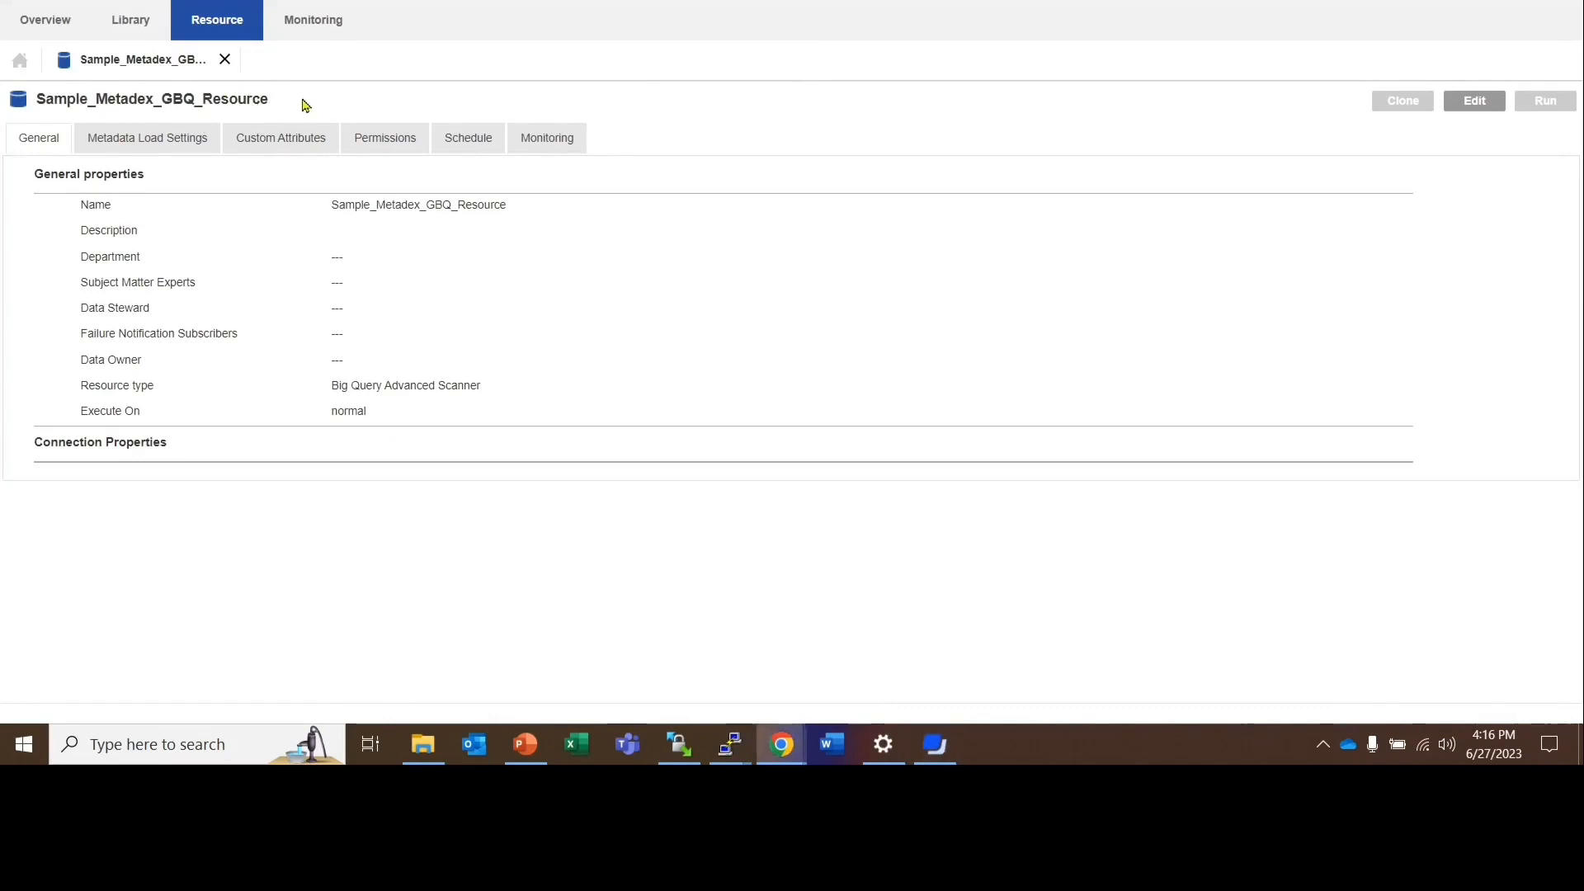
# Step: Look through the general properties, metadata load settings, custom attributes, permissions and schedule of Sample_Metadex_GBQ_Resource in the catalog administration
pyautogui.moveTo(300, 102); pyautogui.dragTo(39, 116)
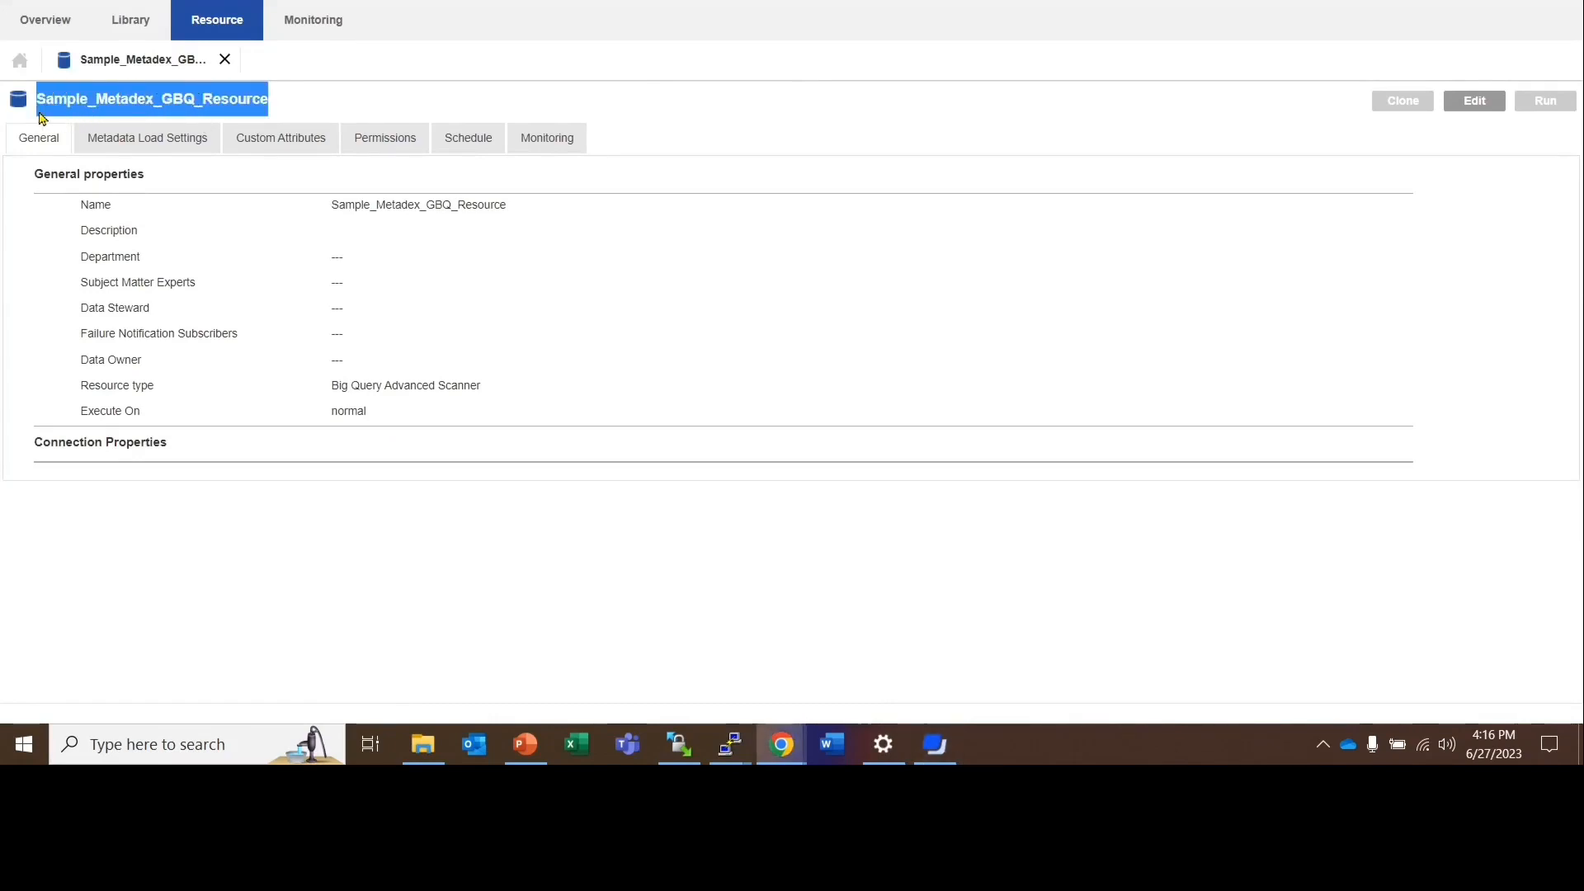
pyautogui.click(427, 502)
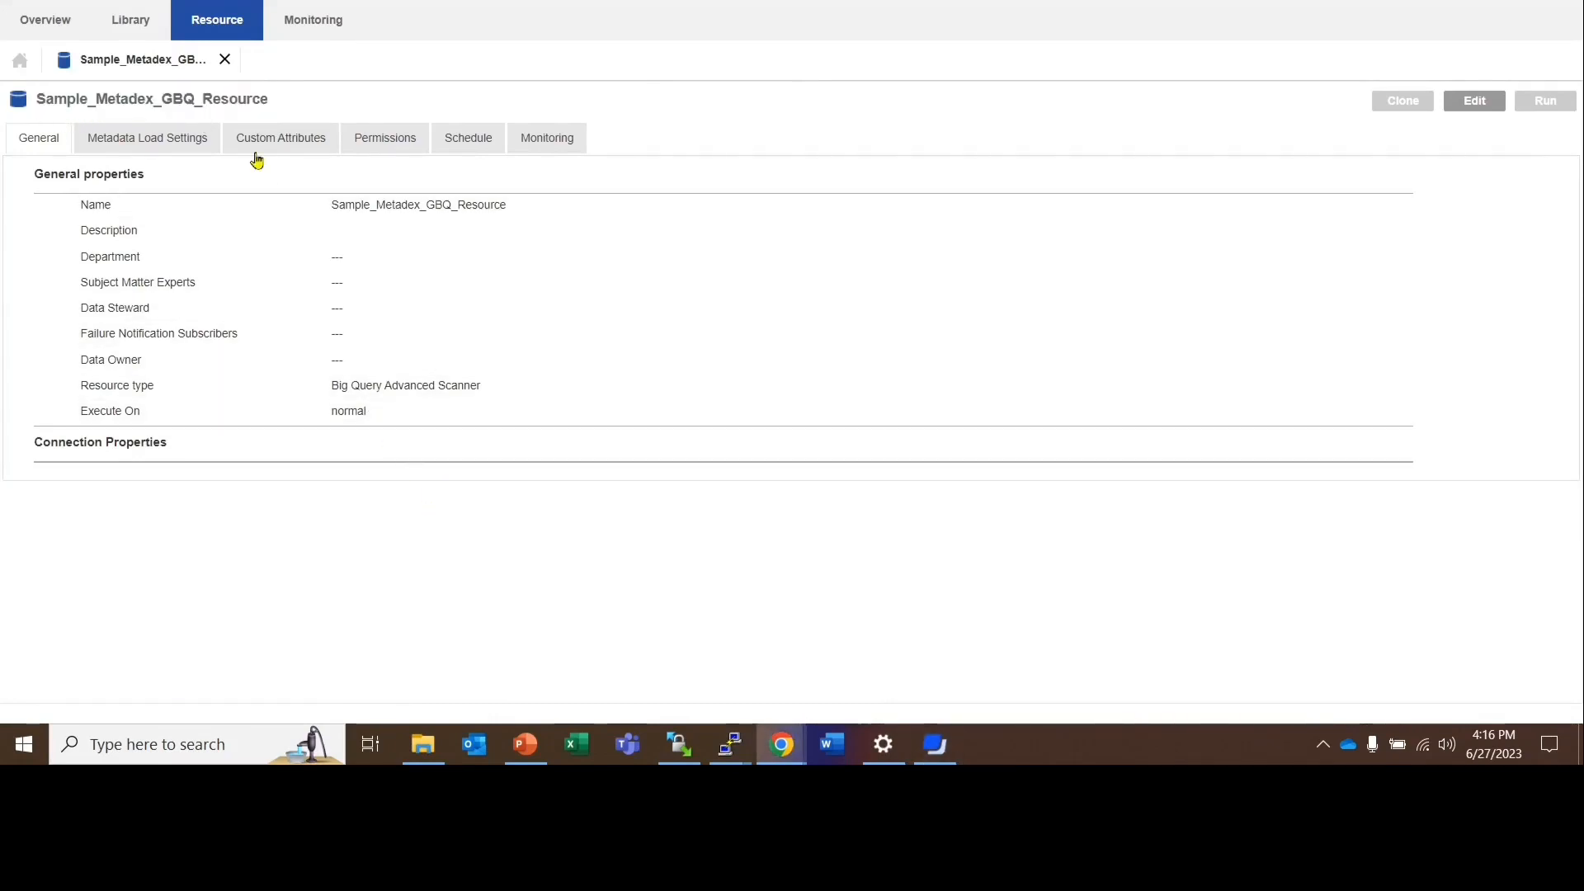
pyautogui.click(147, 144)
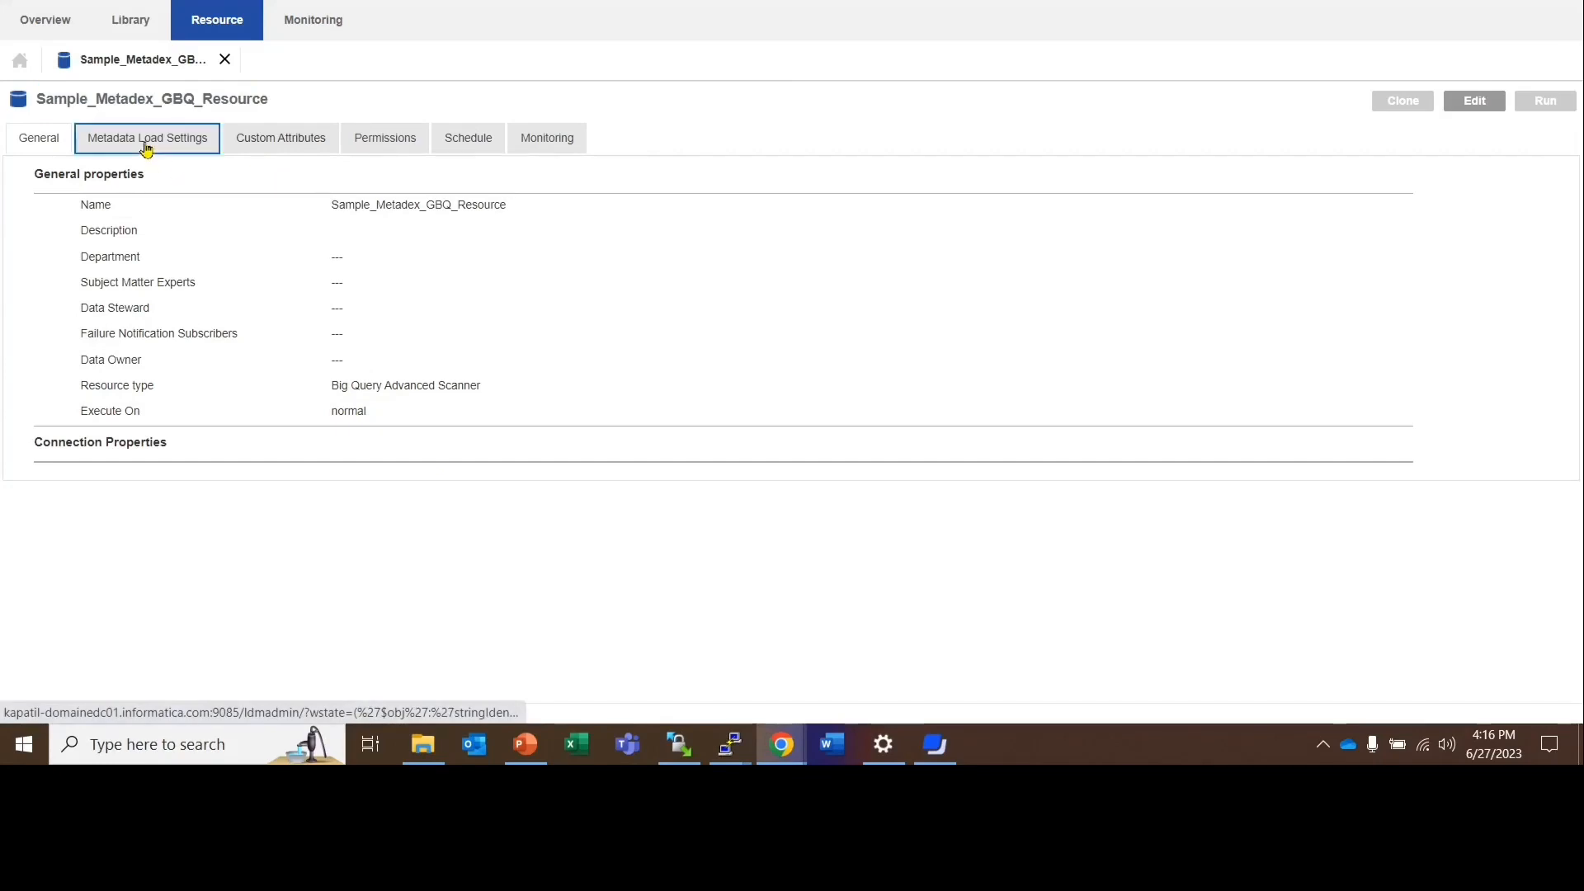
pyautogui.click(308, 141)
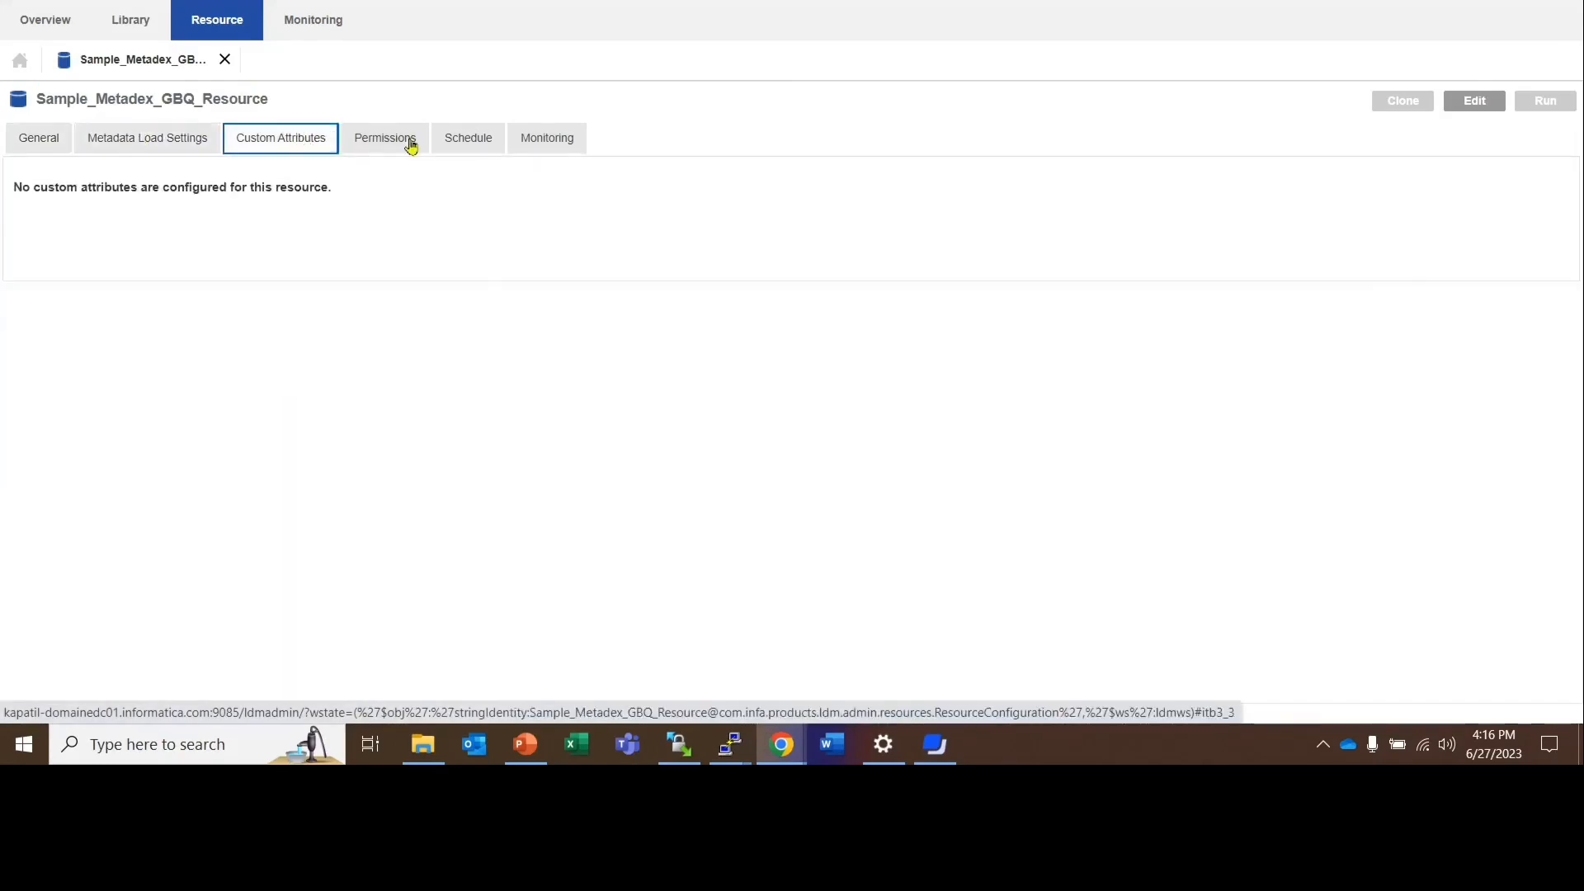
pyautogui.click(410, 145)
pyautogui.click(453, 145)
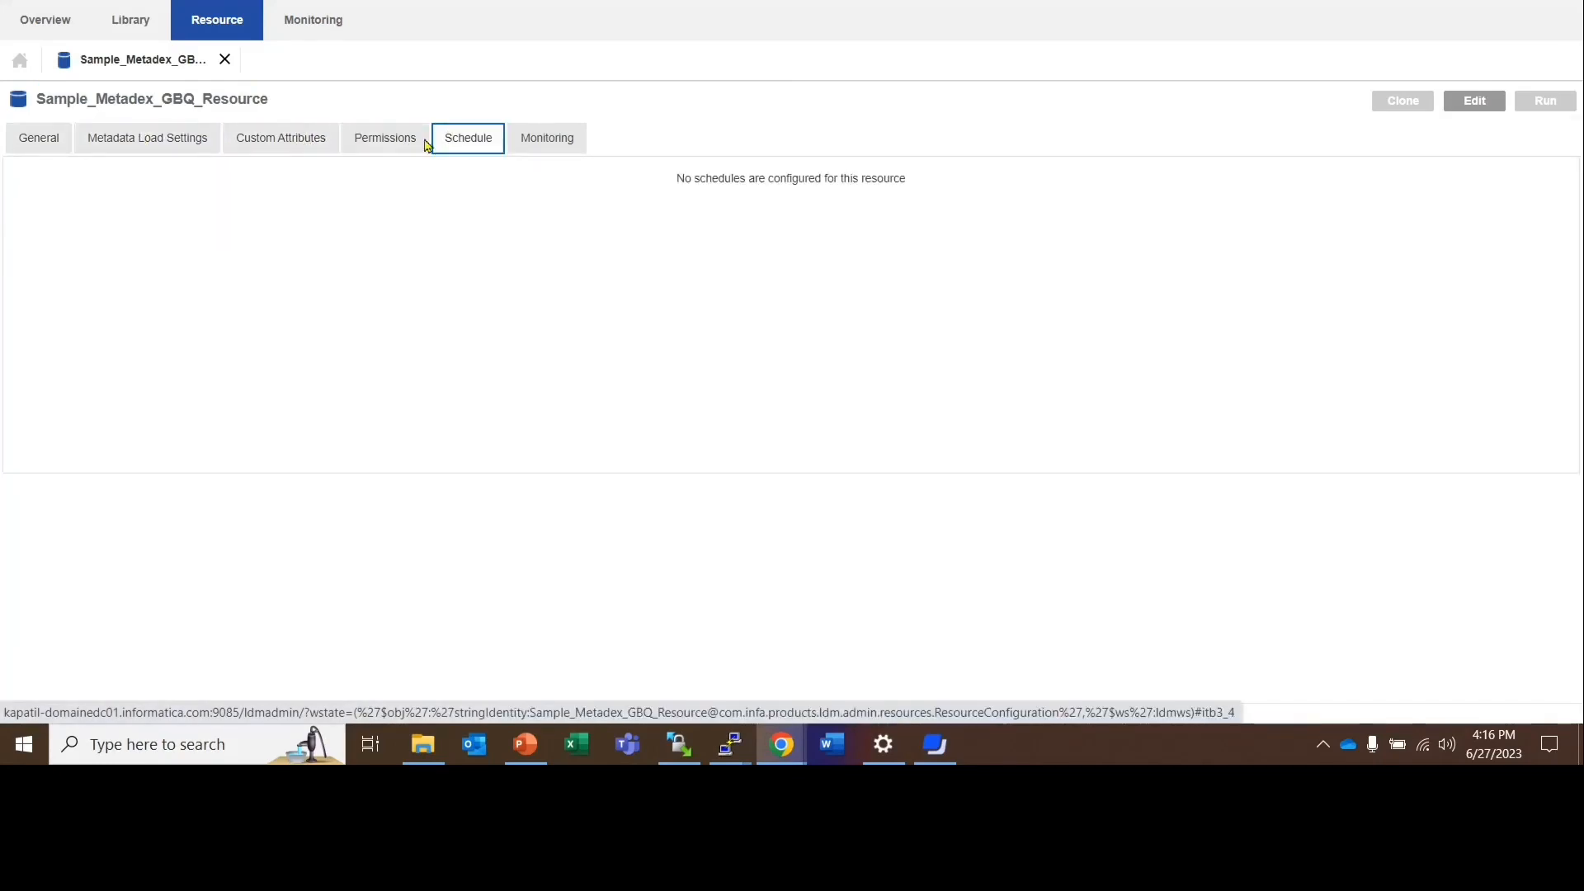
pyautogui.click(59, 137)
# Step: Show the monitoring information of Sample_Metadex_GBQ_Resource and review its Metadata Load, Staging and Resolve scan tasks
pyautogui.click(551, 142)
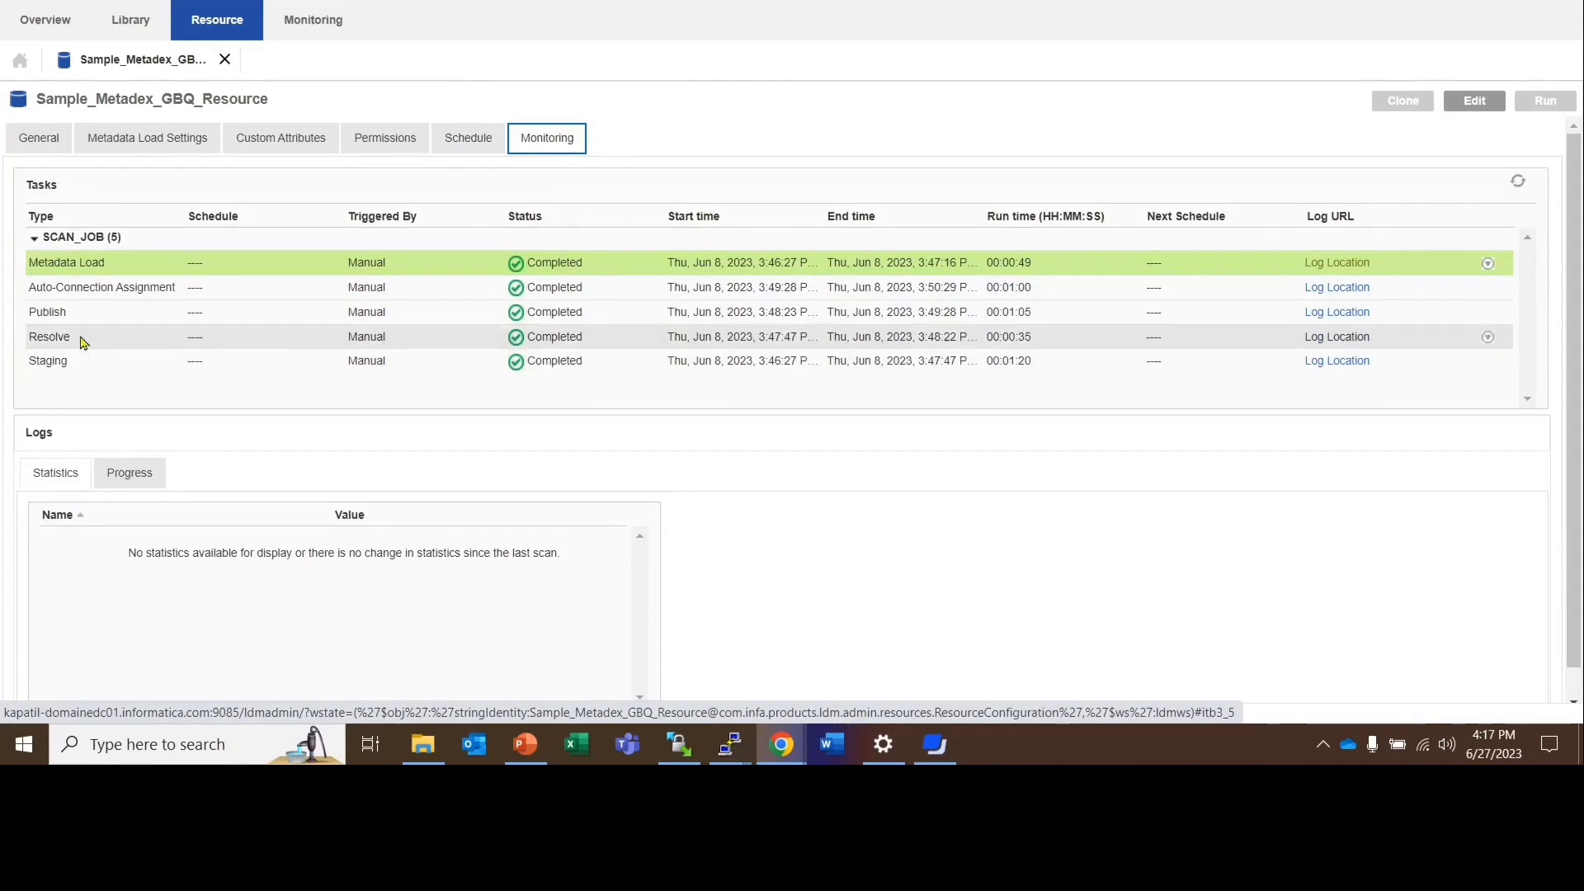
pyautogui.moveTo(28, 268); pyautogui.dragTo(105, 268)
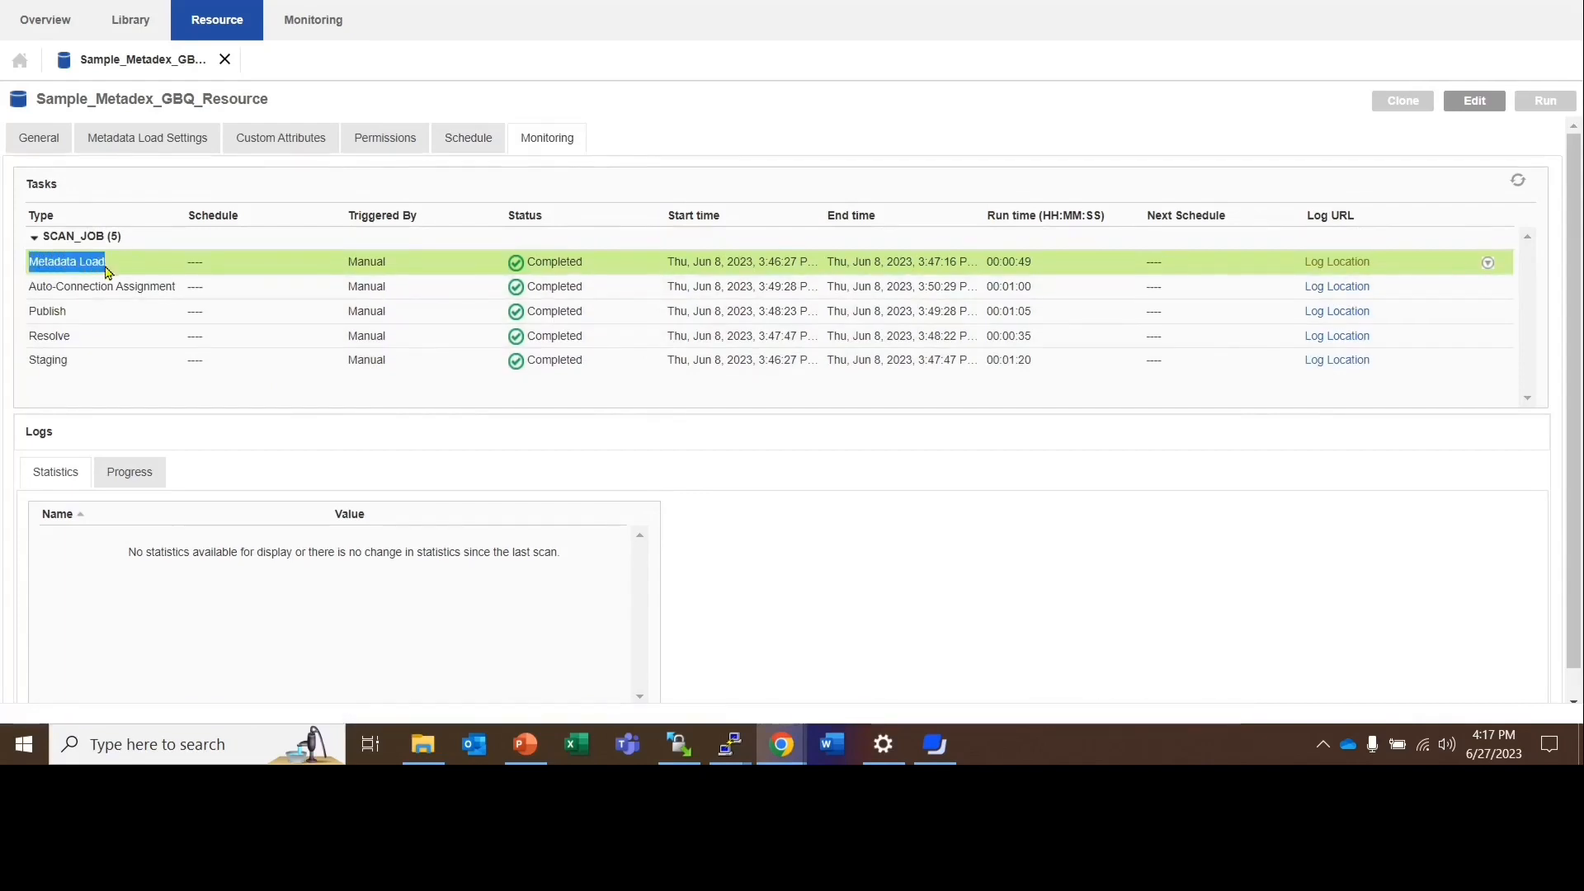
pyautogui.doubleClick(31, 360)
pyautogui.moveTo(30, 334); pyautogui.dragTo(74, 321)
pyautogui.click(681, 159)
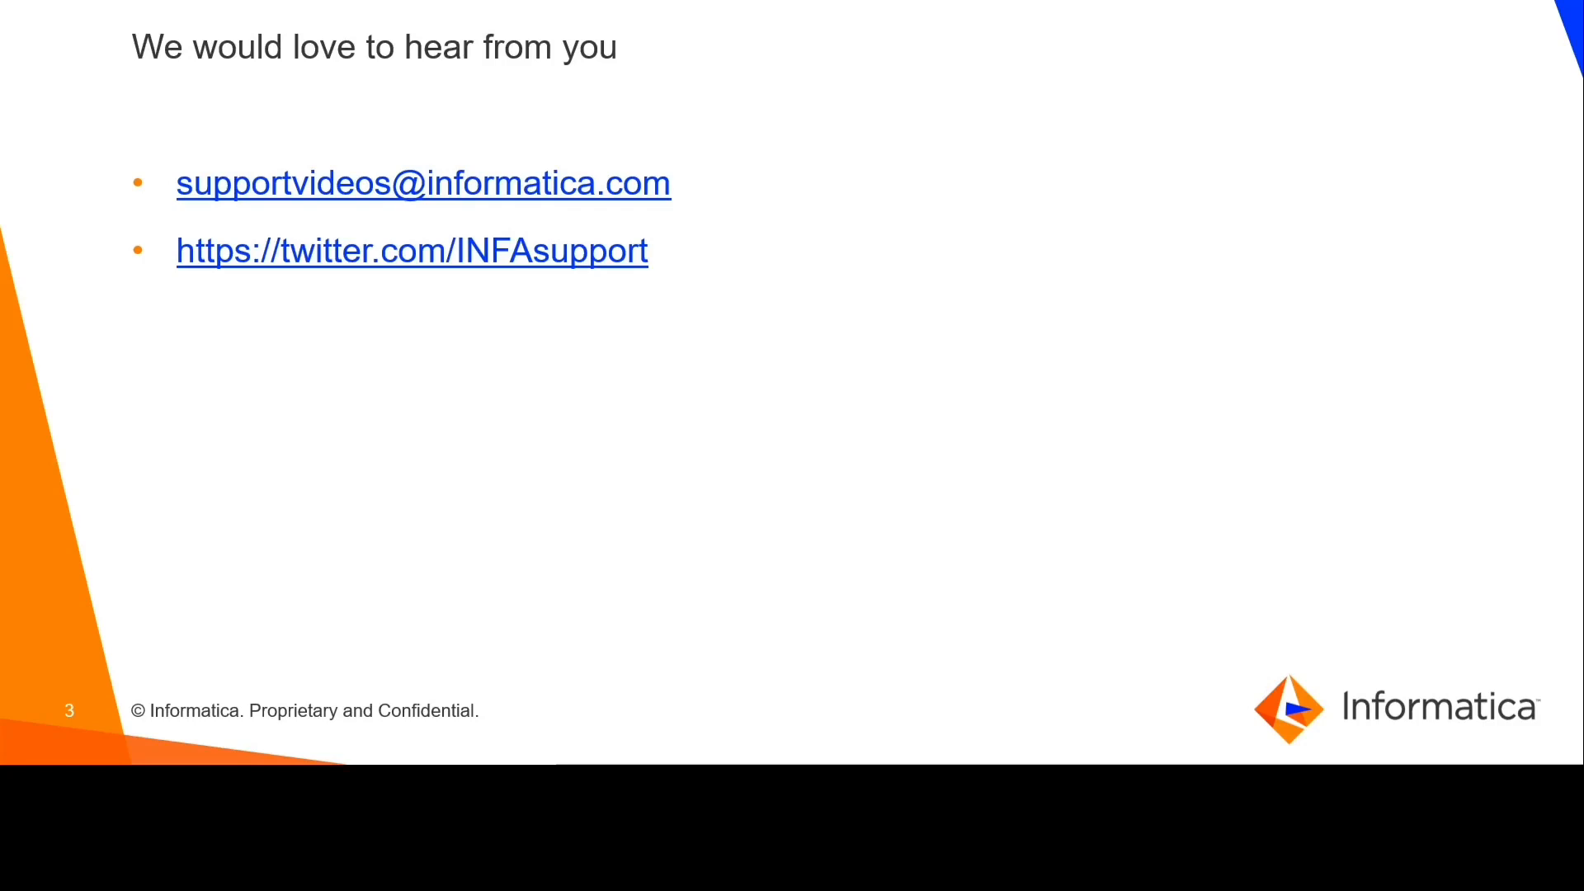
pyautogui.click(652, 233)
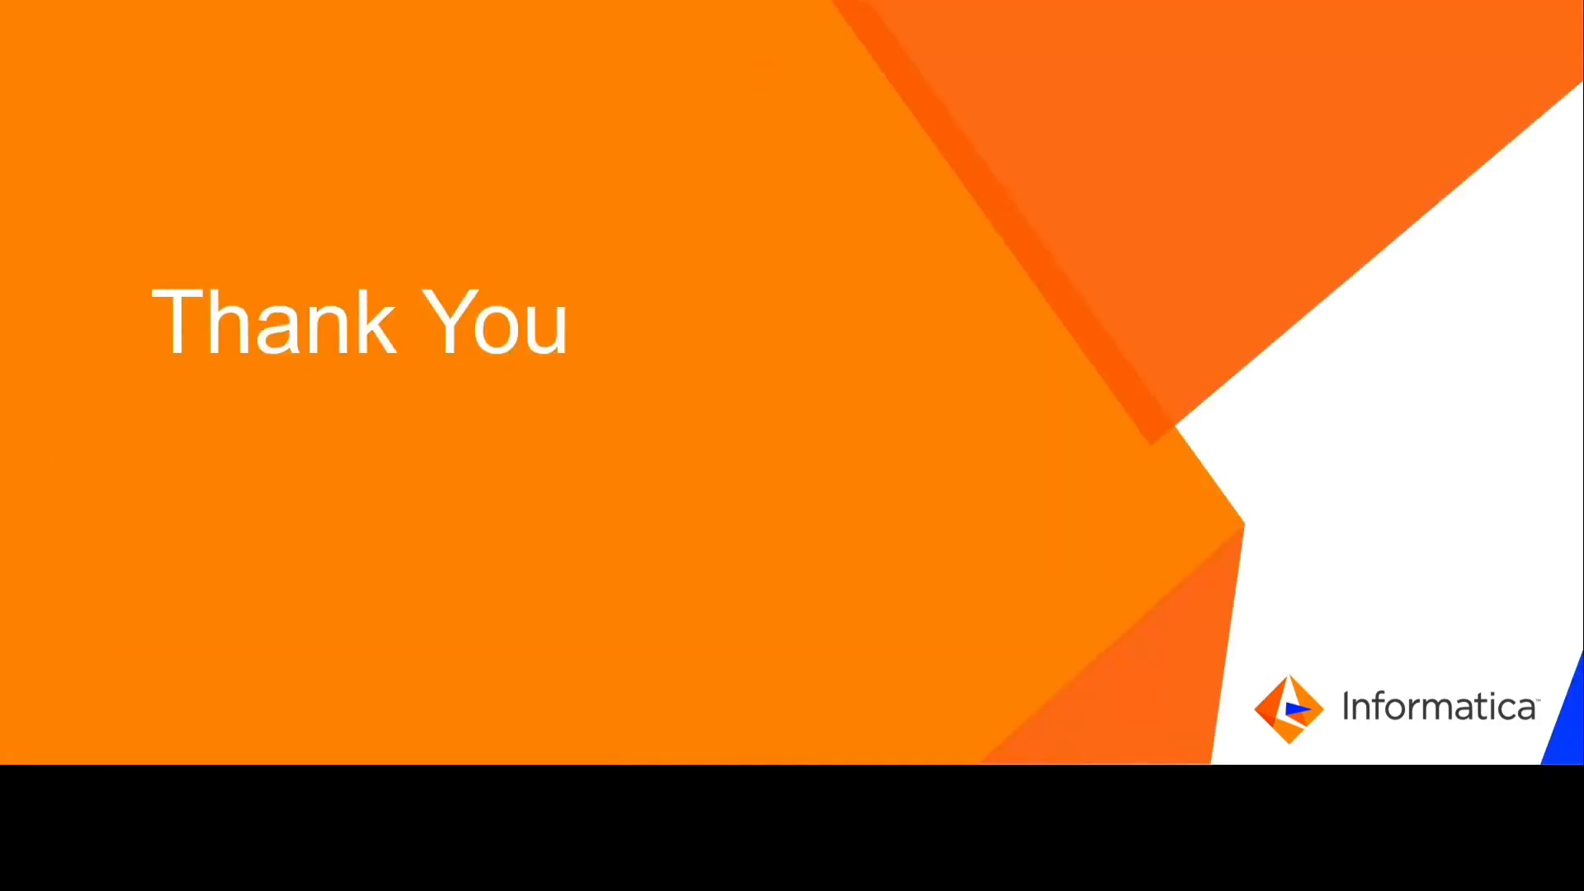